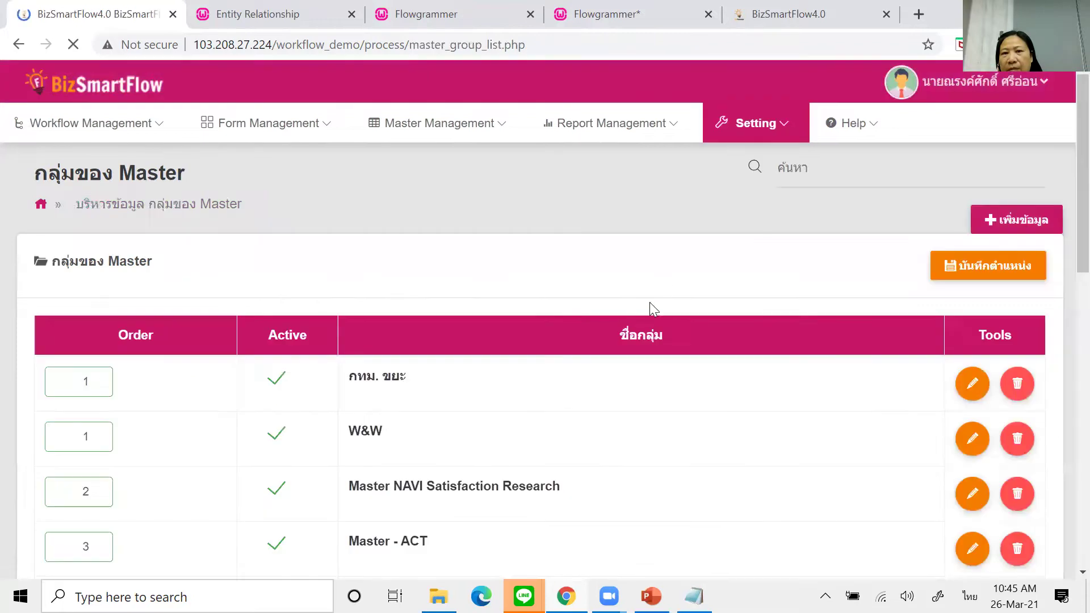
Step: Open Master Management and add a new master named ชื่อลูกค้า
{"action": "left_click", "coordinate": [584, 413]}
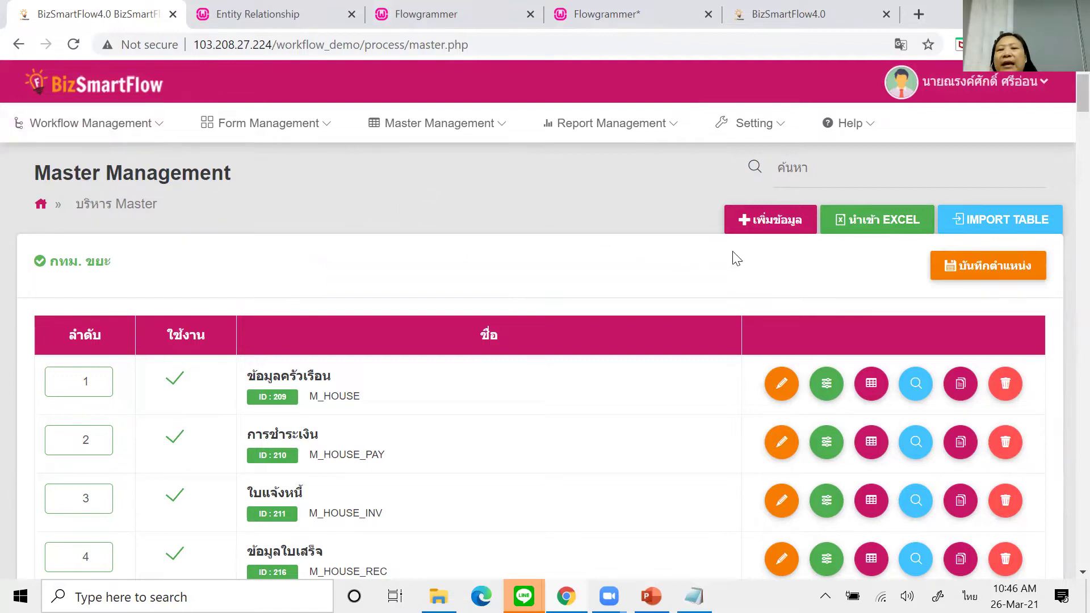
{"action": "left_click", "coordinate": [759, 226]}
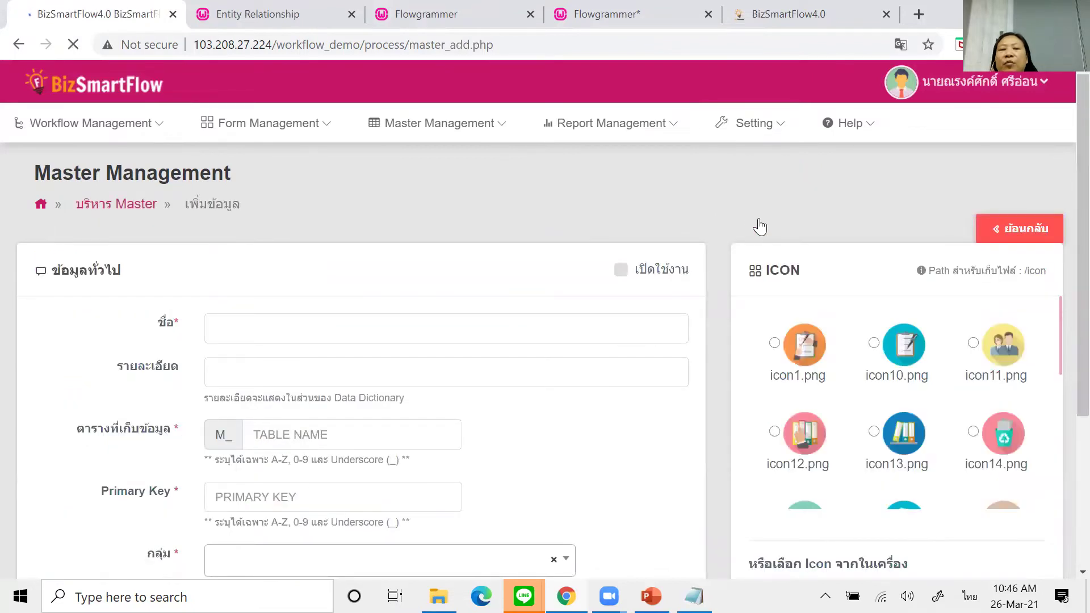
{"action": "left_click", "coordinate": [257, 328]}
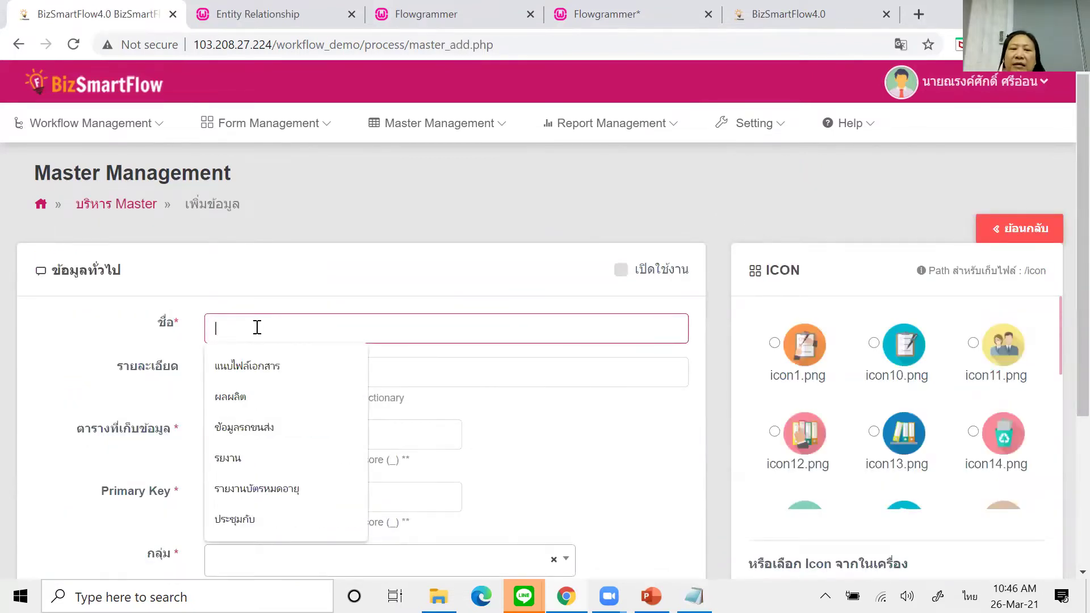
{"action": "type", "text": "ชื่อ"}
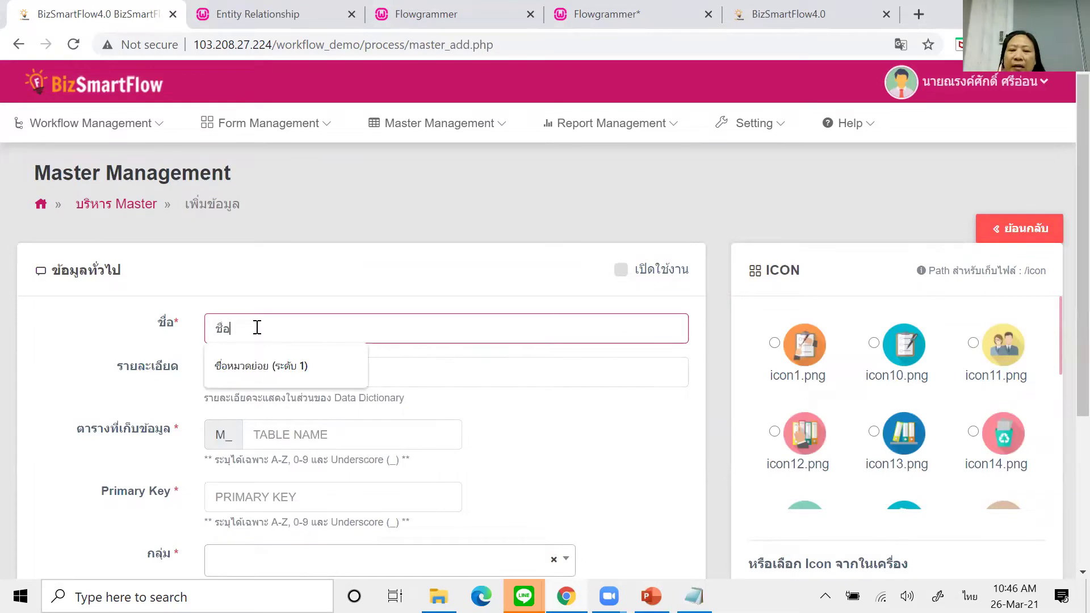
{"action": "type", "text": "ลูกค้า"}
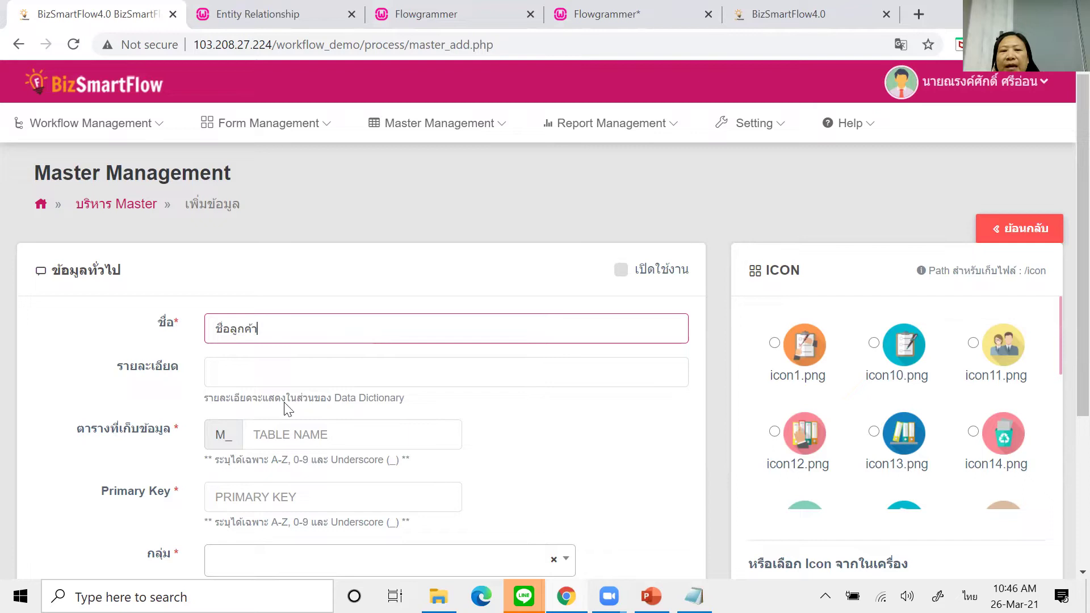
Step: Set the master's storage table name to CUSTOMER_NAME and enable the master for use
{"action": "left_click", "coordinate": [300, 434]}
{"action": "type", "text": "CUSTO"}
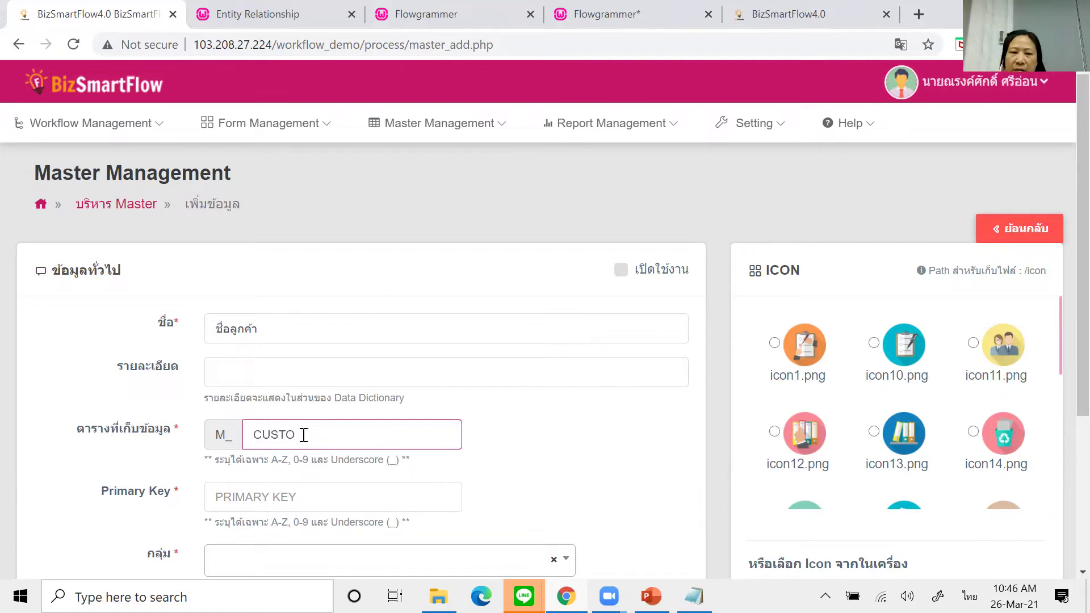
{"action": "key", "text": "grave"}
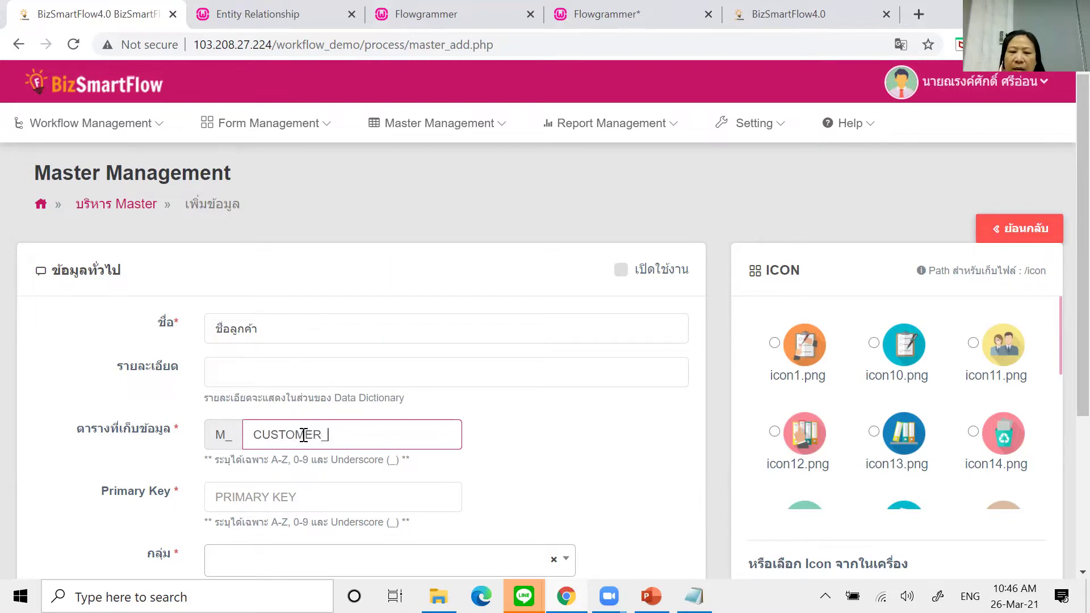
{"action": "type", "text": "AME"}
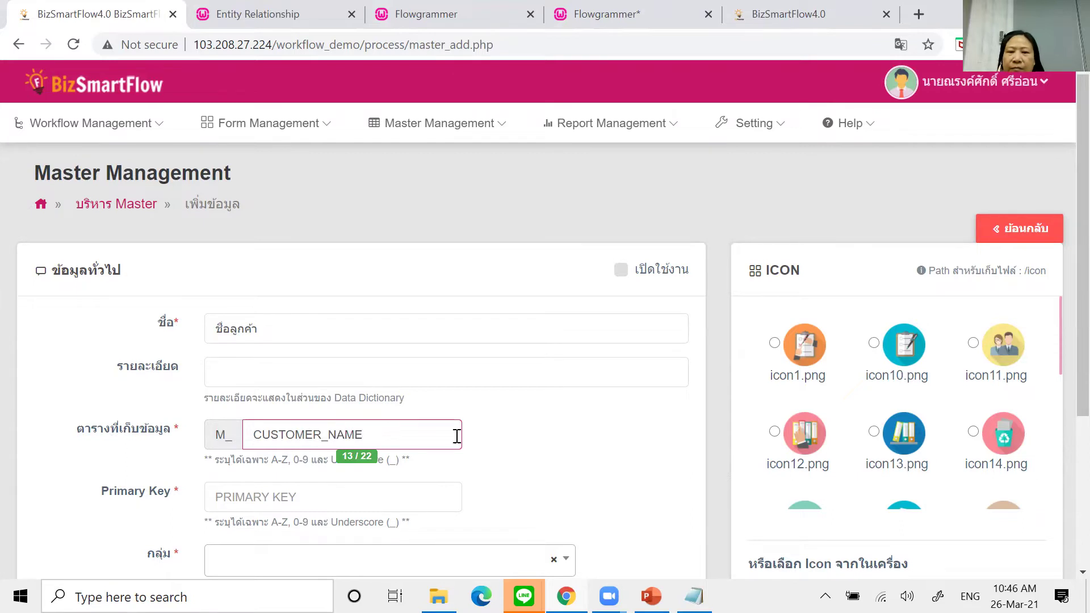
{"action": "left_click", "coordinate": [557, 455]}
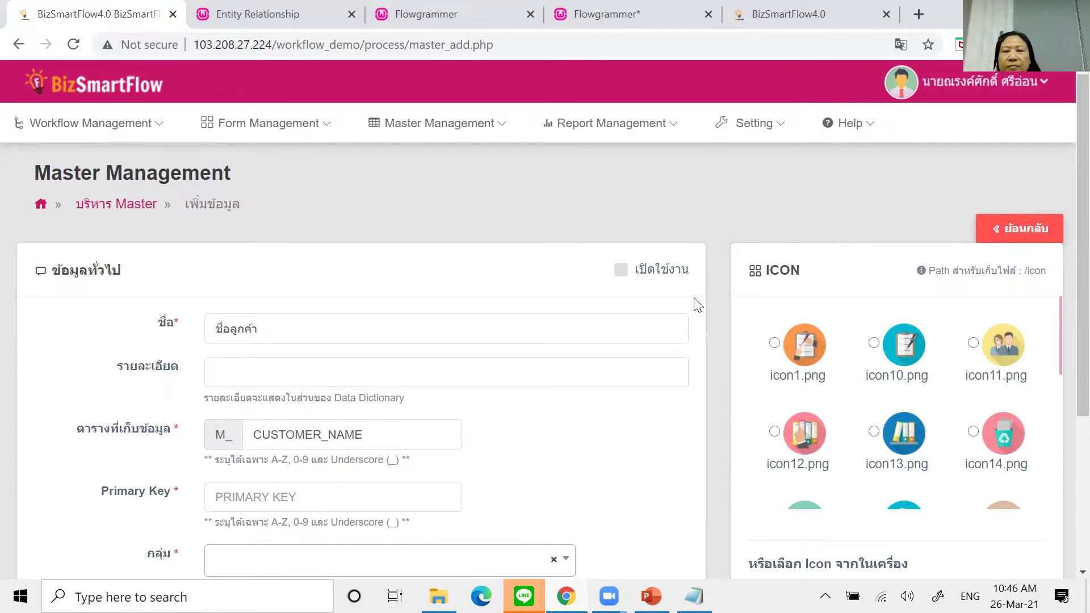
{"action": "left_click", "coordinate": [624, 271]}
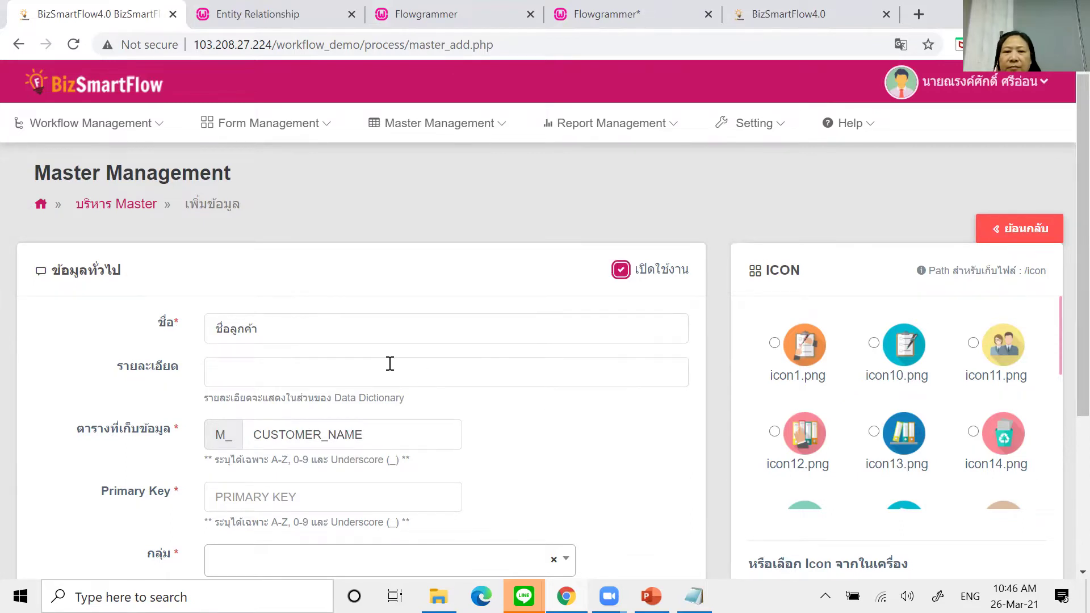
Step: Copy the table name into the primary key and extend it to CUSTOMER_NAME_ID
{"action": "scroll", "coordinate": [390, 361], "scroll_direction": "down", "scroll_amount": 1}
{"action": "left_click_drag", "start_coordinate": [386, 348], "coordinate": [196, 357]}
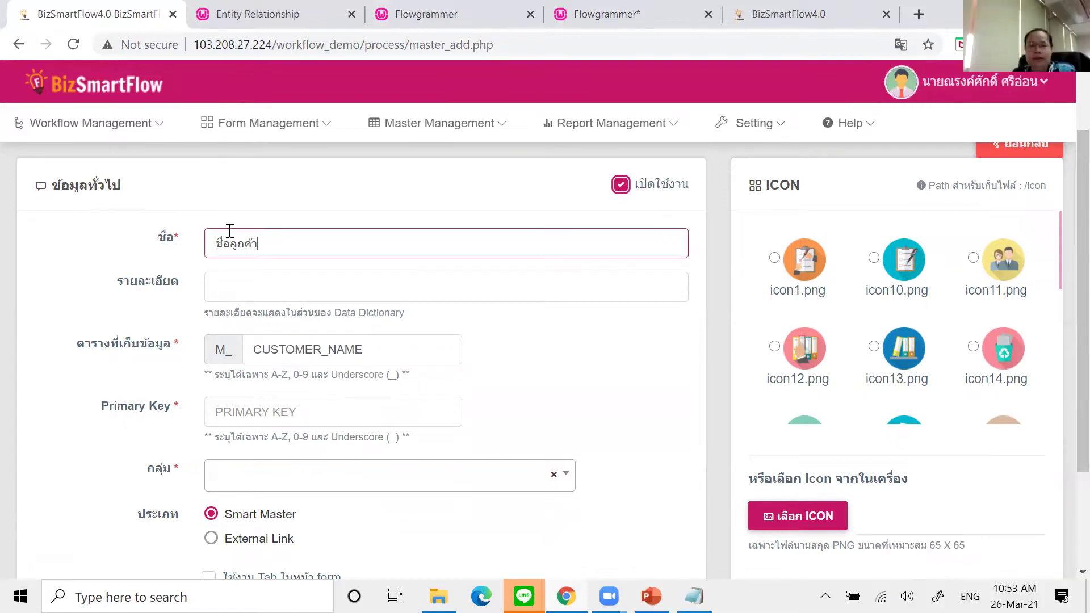
{"action": "double_click", "coordinate": [228, 234]}
{"action": "left_click_drag", "start_coordinate": [411, 347], "coordinate": [233, 341]}
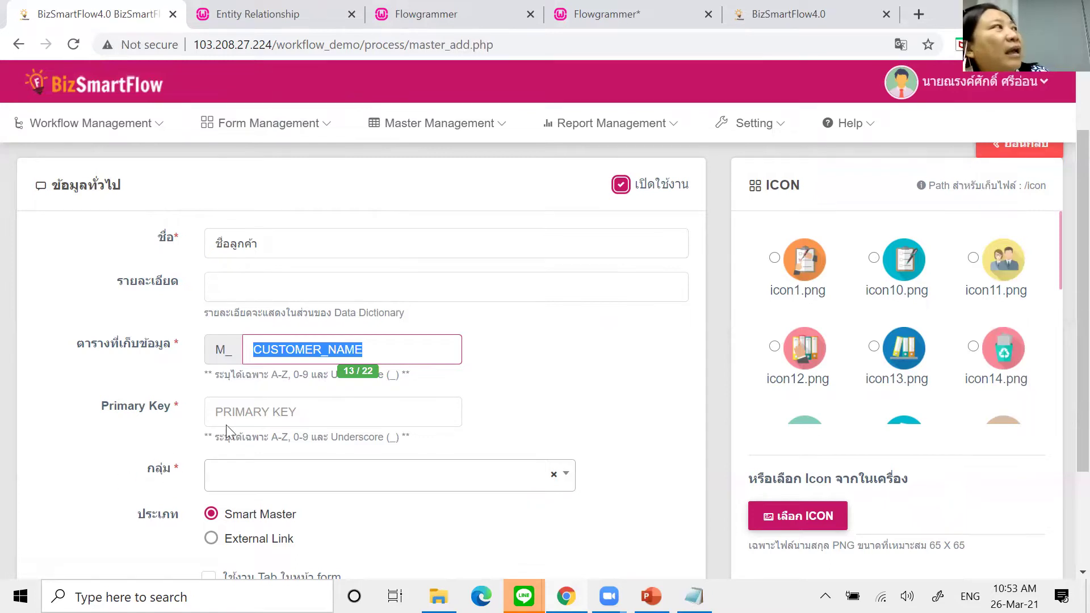
{"action": "left_click", "coordinate": [314, 352]}
{"action": "left_click_drag", "start_coordinate": [377, 358], "coordinate": [225, 348]}
{"action": "key", "text": "ctrl+c"}
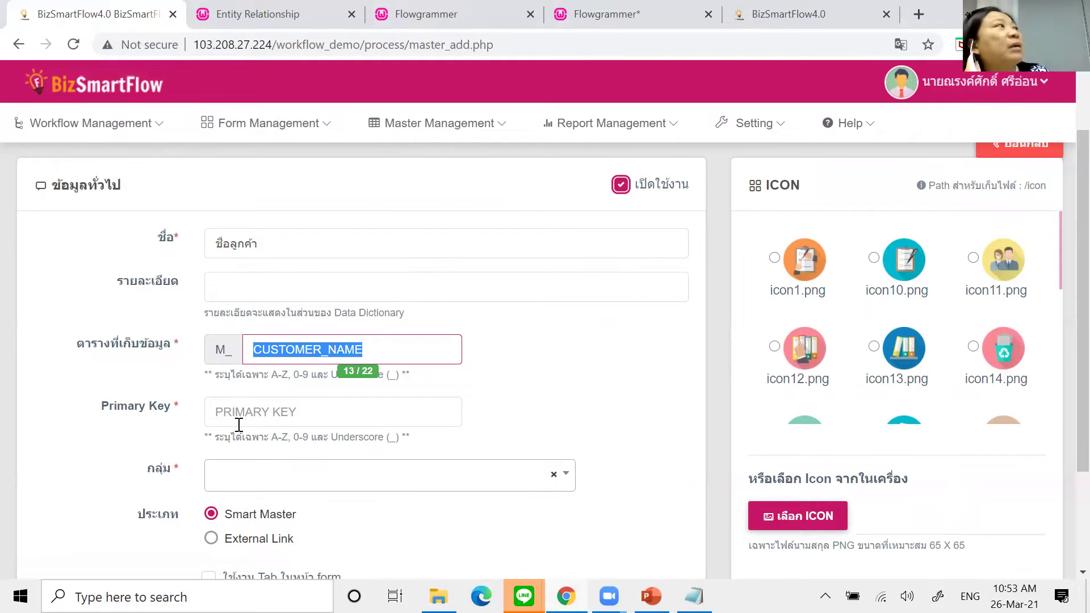
{"action": "left_click", "coordinate": [251, 409]}
{"action": "key", "text": "ctrl+v"}
{"action": "type", "text": "_I"}
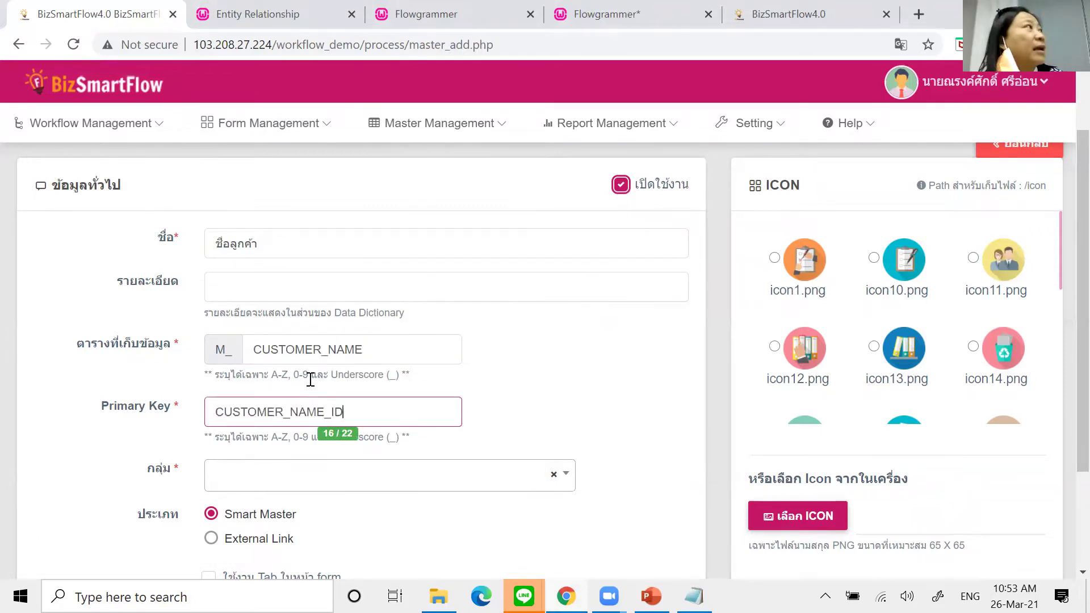
{"action": "type", "text": "D"}
Step: Assign the master to the group that carries a person's name, far down the group list
{"action": "left_click", "coordinate": [326, 482]}
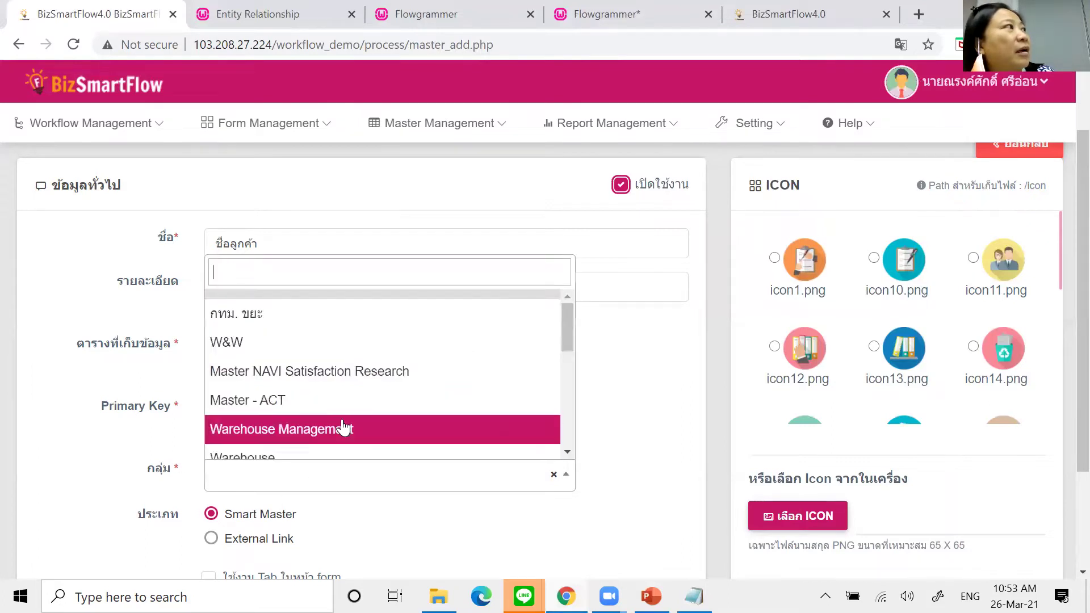
{"action": "scroll", "coordinate": [349, 420], "scroll_direction": "down", "scroll_amount": 5}
{"action": "left_click", "coordinate": [330, 444]}
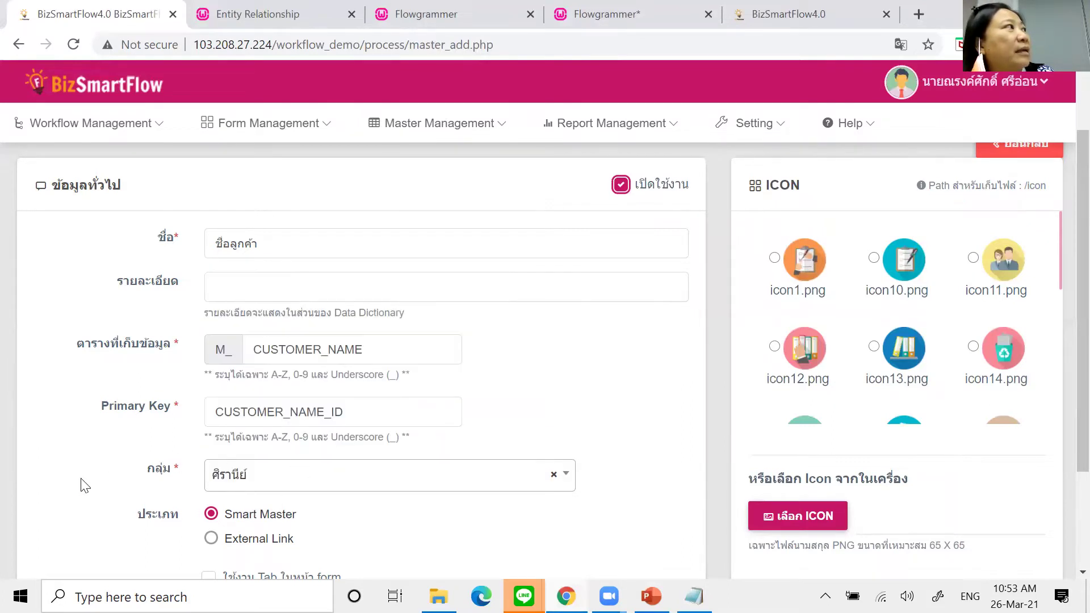
Step: Change the master's name to ชื่อลูกค้า 99 and save the new master
{"action": "scroll", "coordinate": [77, 468], "scroll_direction": "down", "scroll_amount": 3}
{"action": "scroll", "coordinate": [73, 477], "scroll_direction": "up", "scroll_amount": 4}
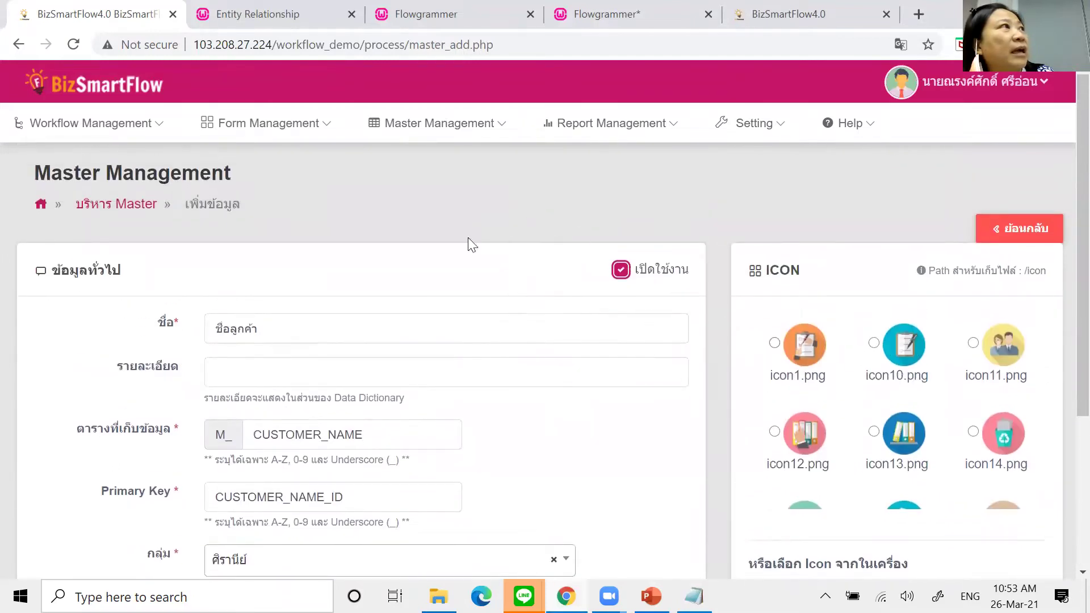
{"action": "scroll", "coordinate": [246, 189], "scroll_direction": "down", "scroll_amount": 1}
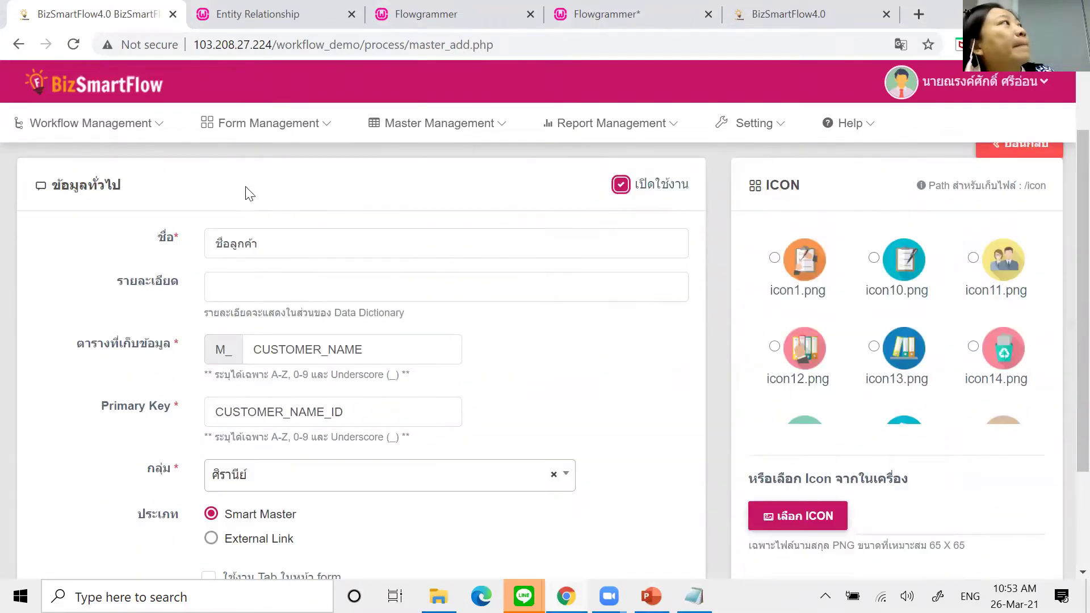
{"action": "left_click", "coordinate": [243, 239]}
{"action": "double_click", "coordinate": [242, 240]}
{"action": "left_click", "coordinate": [265, 248]}
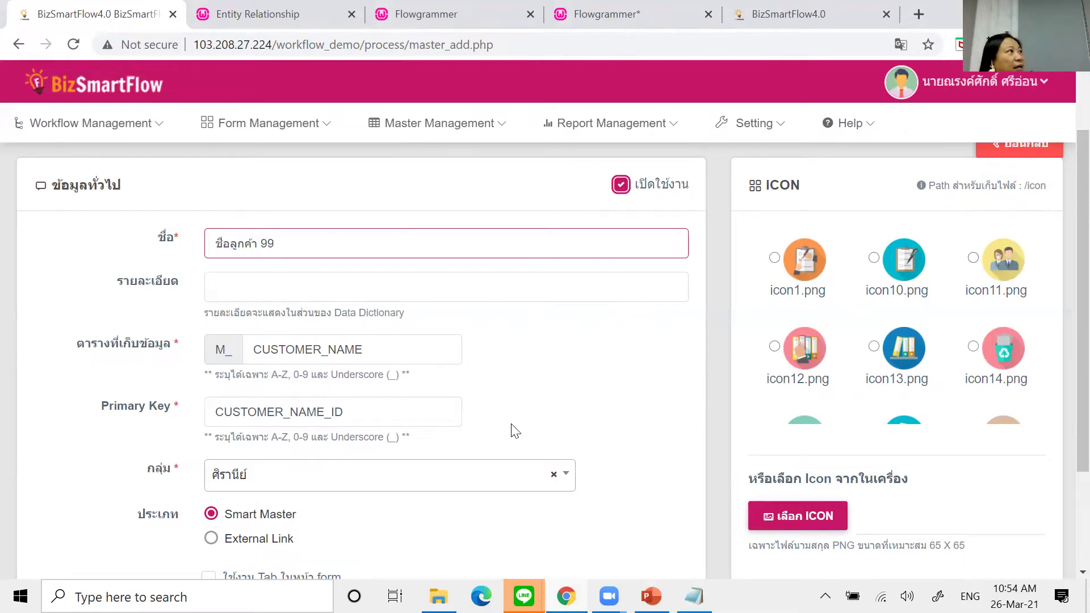
{"action": "scroll", "coordinate": [511, 430], "scroll_direction": "down", "scroll_amount": 3}
{"action": "left_click", "coordinate": [1019, 531]}
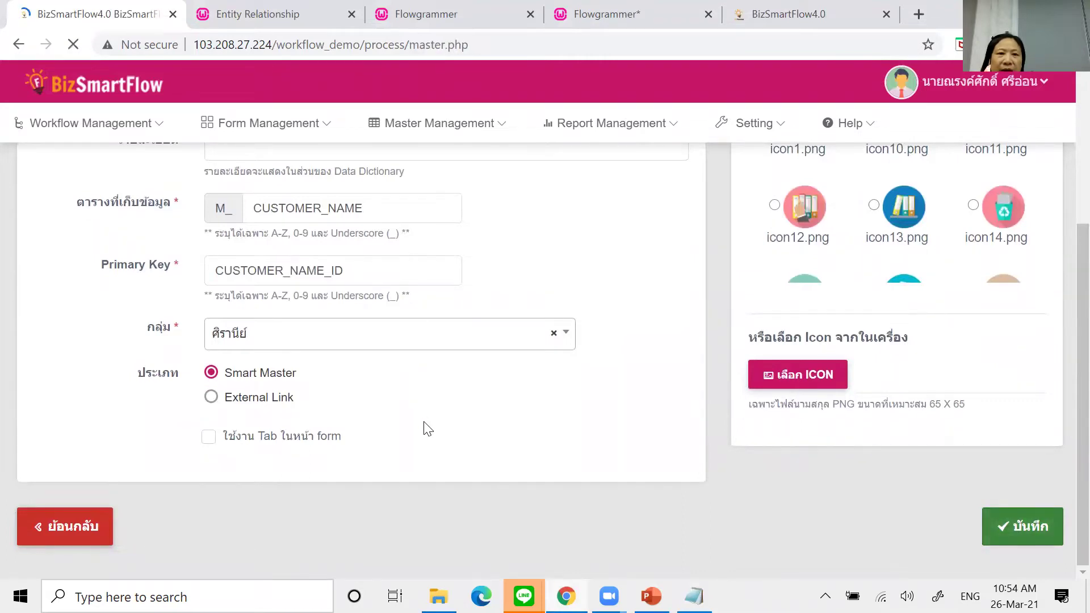
Step: Open the field management page of the master ชื่อลูกค้า 99 from the last group in the list
{"action": "scroll", "coordinate": [1066, 126], "scroll_direction": "down", "scroll_amount": 2}
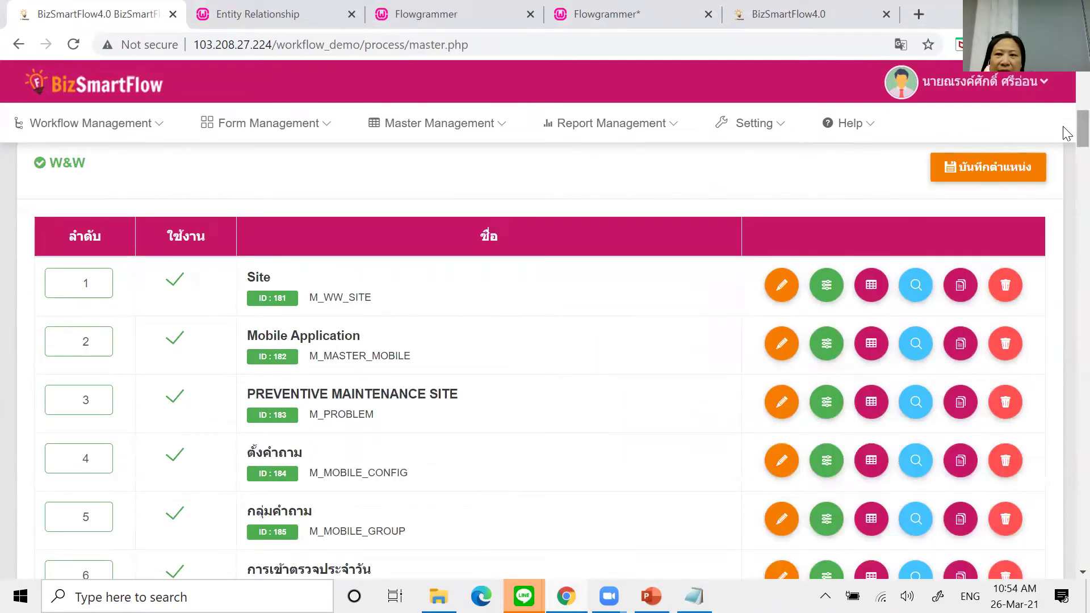
{"action": "scroll", "coordinate": [1066, 136], "scroll_direction": "down", "scroll_amount": 20}
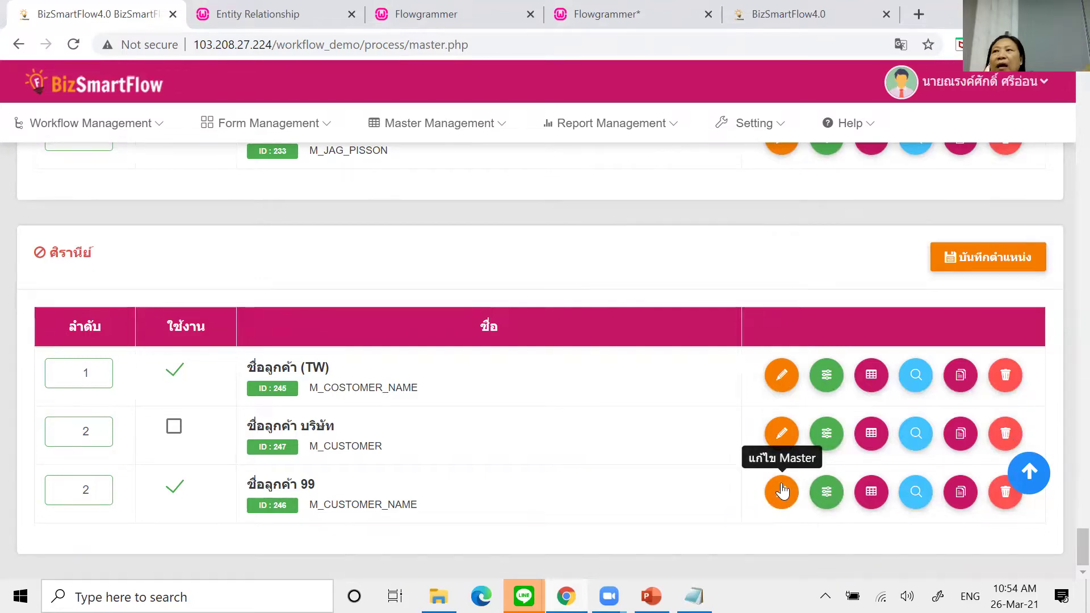
{"action": "left_click", "coordinate": [828, 494]}
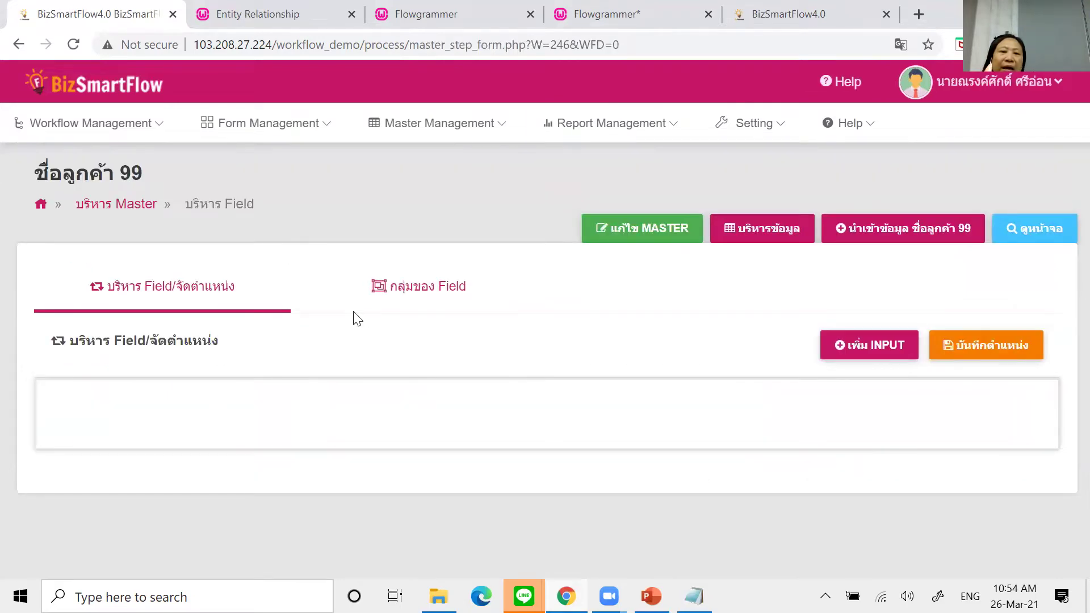
{"action": "left_click", "coordinate": [857, 352]}
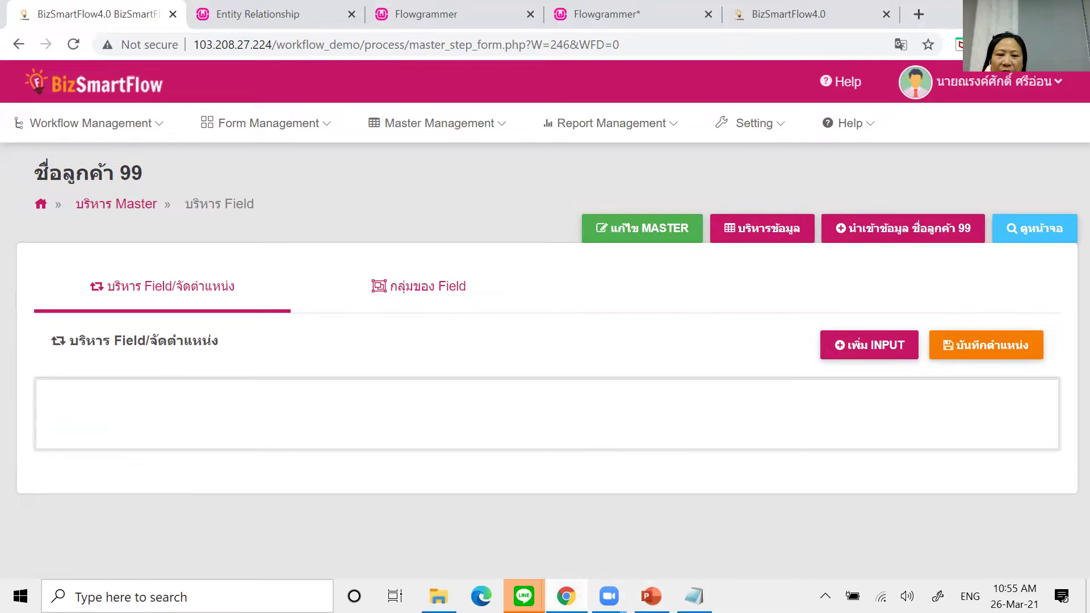
Step: Switch to Notepad and enter the label ชื่อร้าน below the field list, separated by a blank line
{"action": "left_click", "coordinate": [694, 596]}
{"action": "left_click", "coordinate": [776, 499]}
{"action": "key", "text": "Return"}
{"action": "key", "text": "Return"}
{"action": "type", "text": "=กๅ"}
{"action": "key", "text": "BackSpace"}
{"action": "key", "text": "BackSpace"}
{"action": "key", "text": "BackSpace"}
{"action": "key", "text": "super+space"}
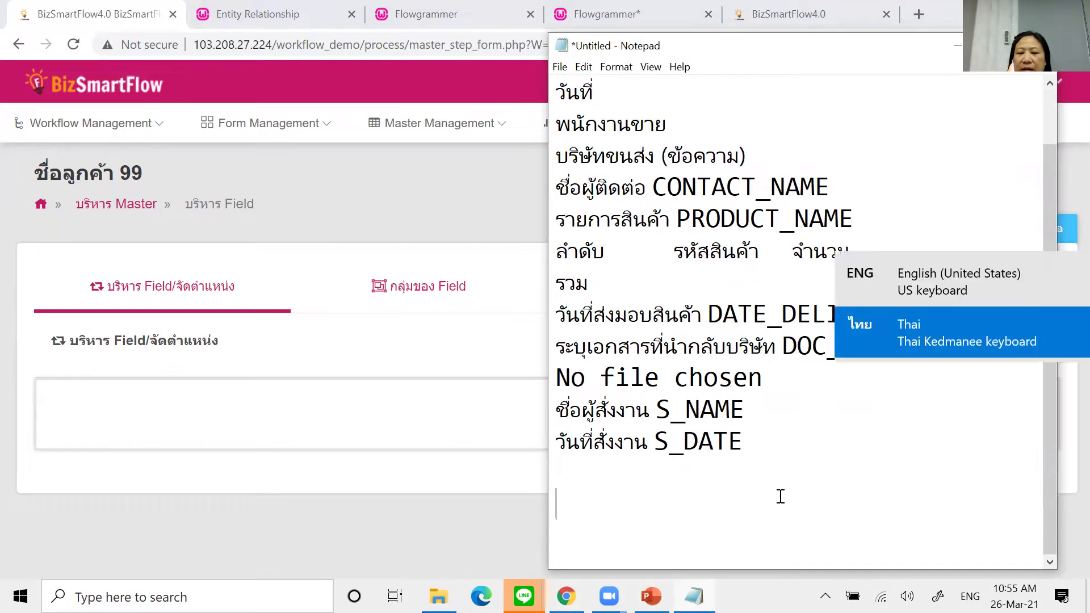
{"action": "type", "text": "ชื่อร้าน "}
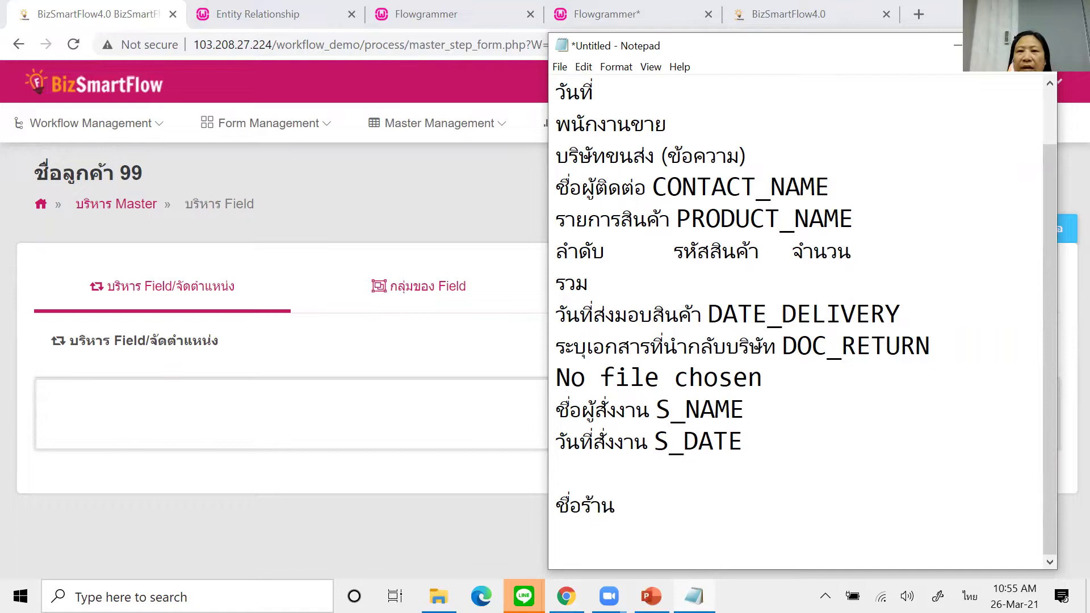
Step: Write the field name STORE_NAME after the label ชื่อร้าน and end the line
{"action": "type", "text": "ฆ"}
{"action": "key", "text": "BackSpace"}
{"action": "key", "text": "grave"}
{"action": "type", "text": "STO"}
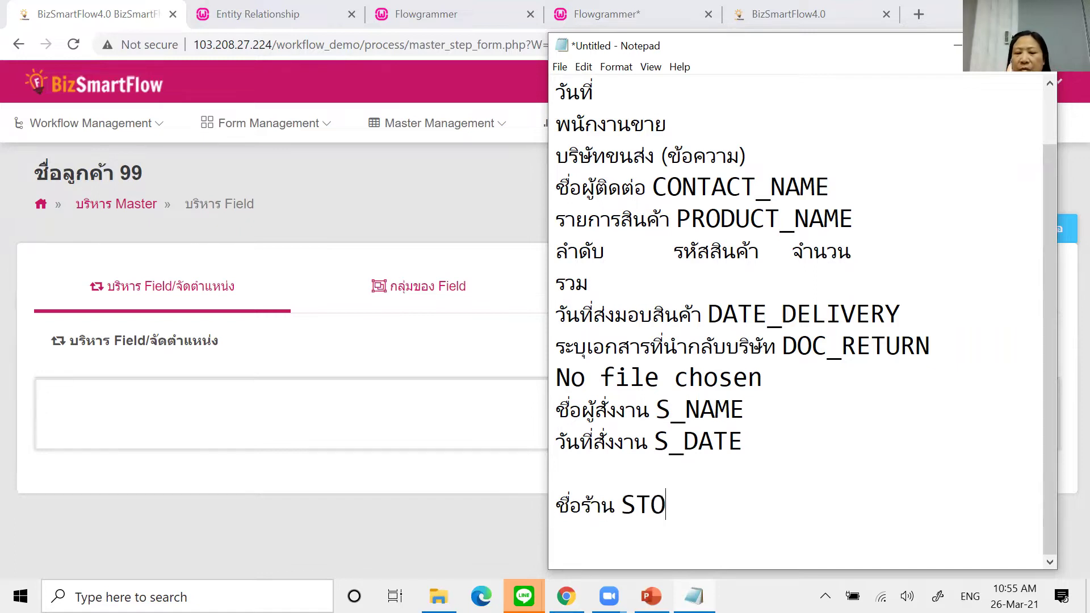
{"action": "type", "text": "RE_NAMW"}
{"action": "key", "text": "BackSpace"}
{"action": "type", "text": "E"}
{"action": "key", "text": "Return"}
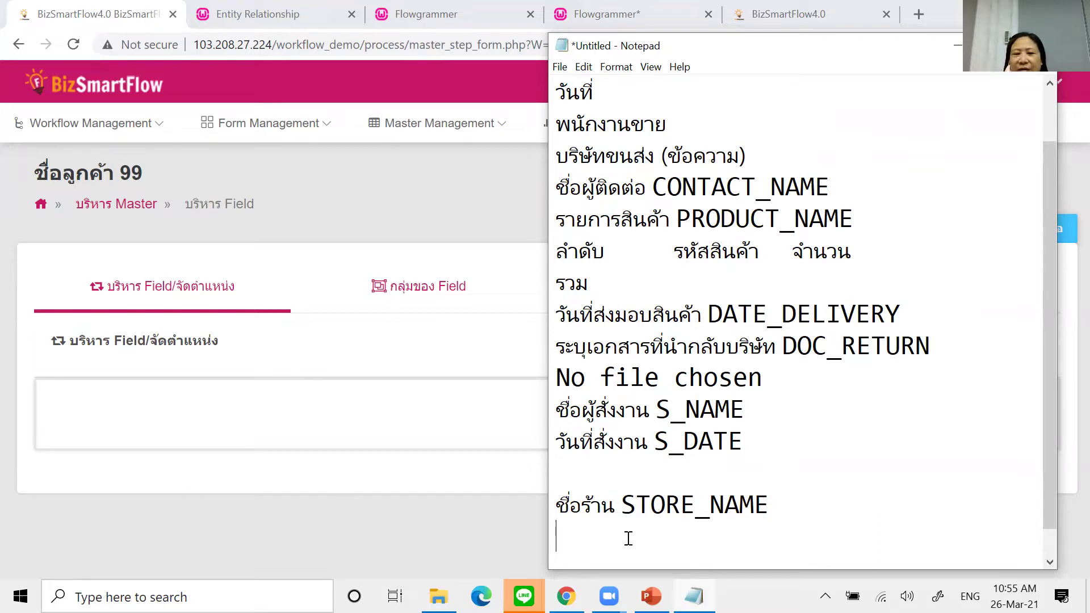
Step: Copy ชื่อร้าน from the notes into the display text of a new input for ชื่อลูกค้า 99 in BizSmartFlow
{"action": "left_click_drag", "start_coordinate": [614, 504], "coordinate": [523, 508]}
{"action": "key", "text": "ctrl+c"}
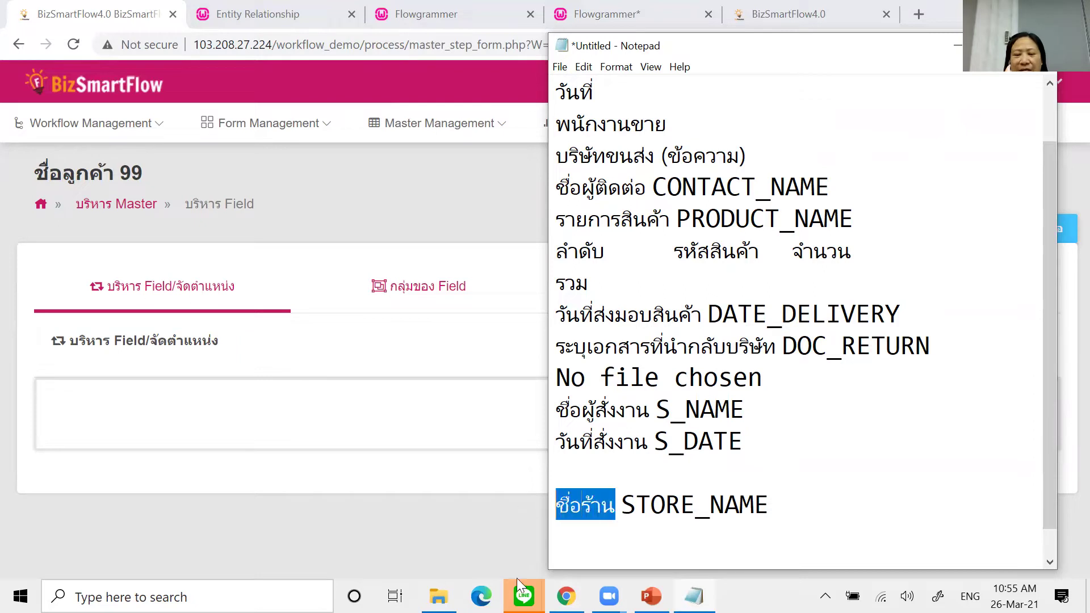
{"action": "left_click", "coordinate": [387, 344]}
{"action": "left_click", "coordinate": [839, 347]}
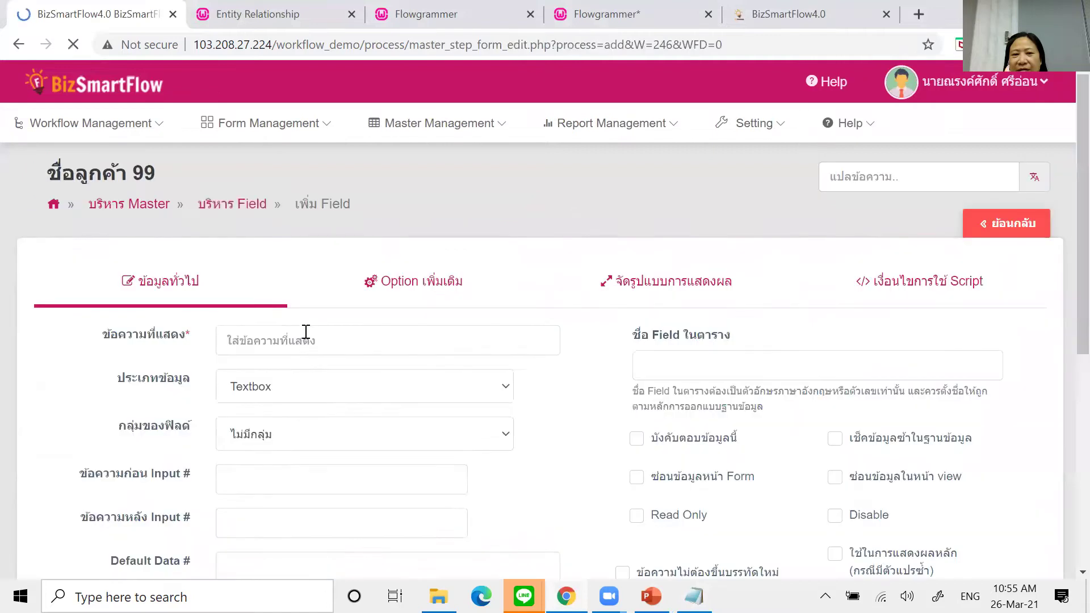
{"action": "left_click", "coordinate": [300, 339]}
{"action": "key", "text": "ctrl+v"}
Step: Copy STORE_NAME from the notes into the input's table field name and save the input
{"action": "key", "text": "alt+Tab"}
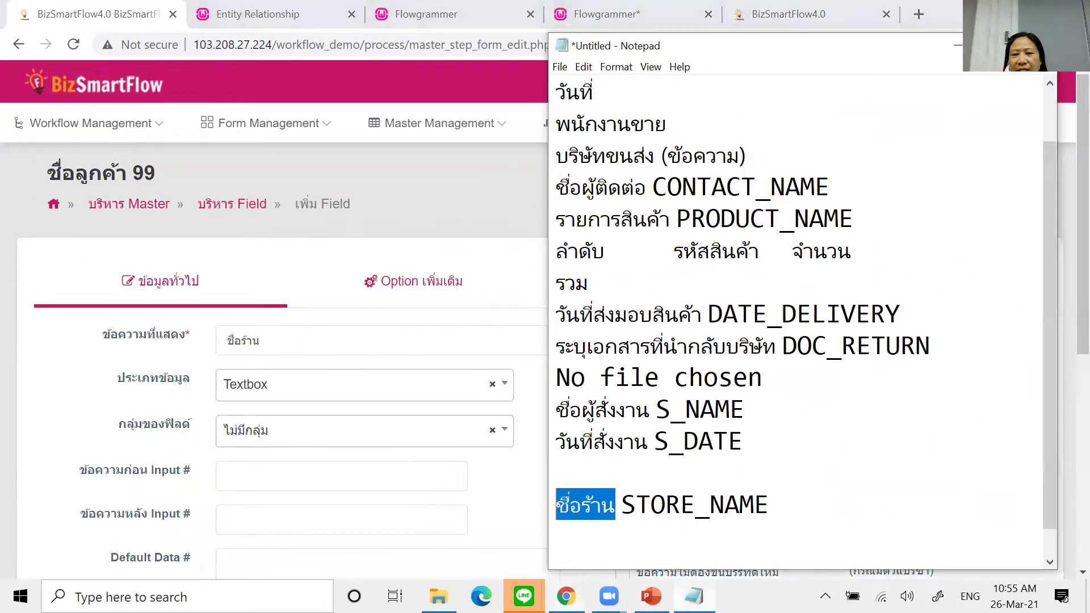
{"action": "left_click_drag", "start_coordinate": [766, 508], "coordinate": [624, 512]}
{"action": "key", "text": "ctrl+c"}
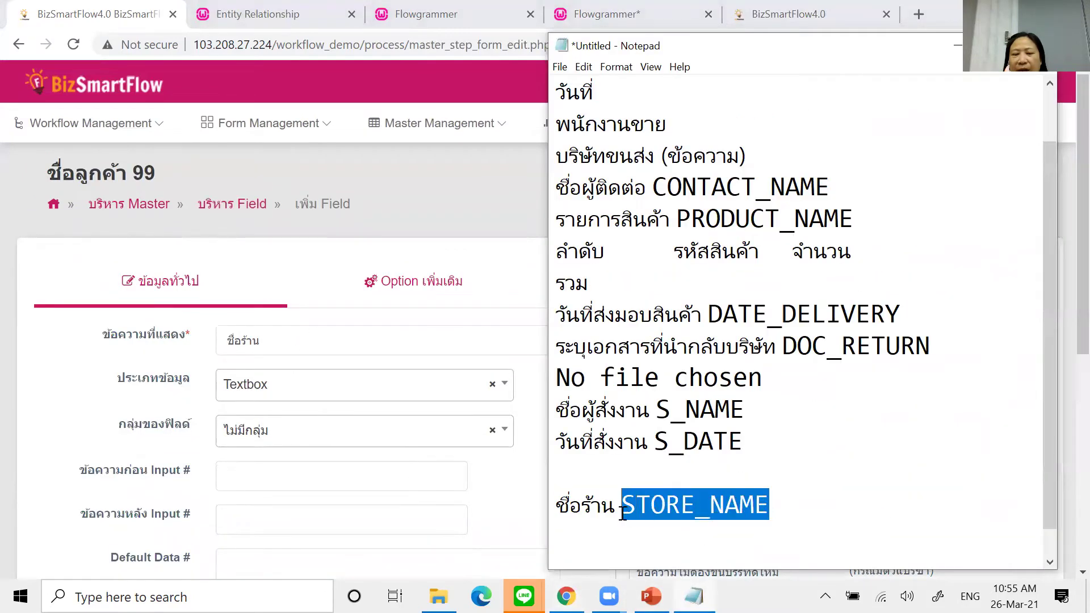
{"action": "left_click", "coordinate": [397, 208]}
{"action": "left_click", "coordinate": [721, 367]}
{"action": "key", "text": "ctrl+v"}
{"action": "scroll", "coordinate": [593, 504], "scroll_direction": "down", "scroll_amount": 7}
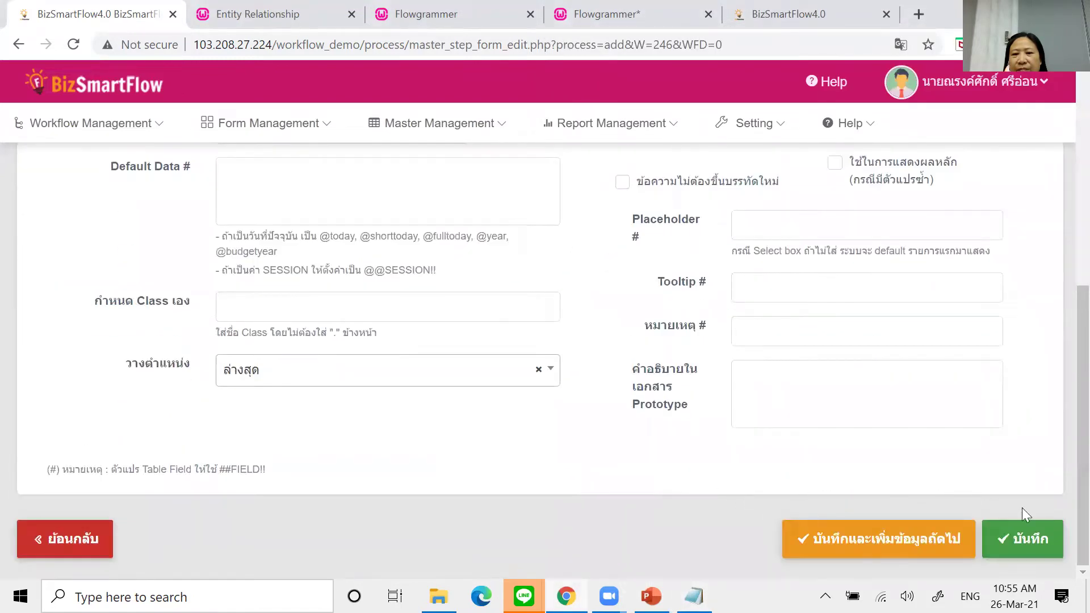
{"action": "left_click", "coordinate": [1027, 539]}
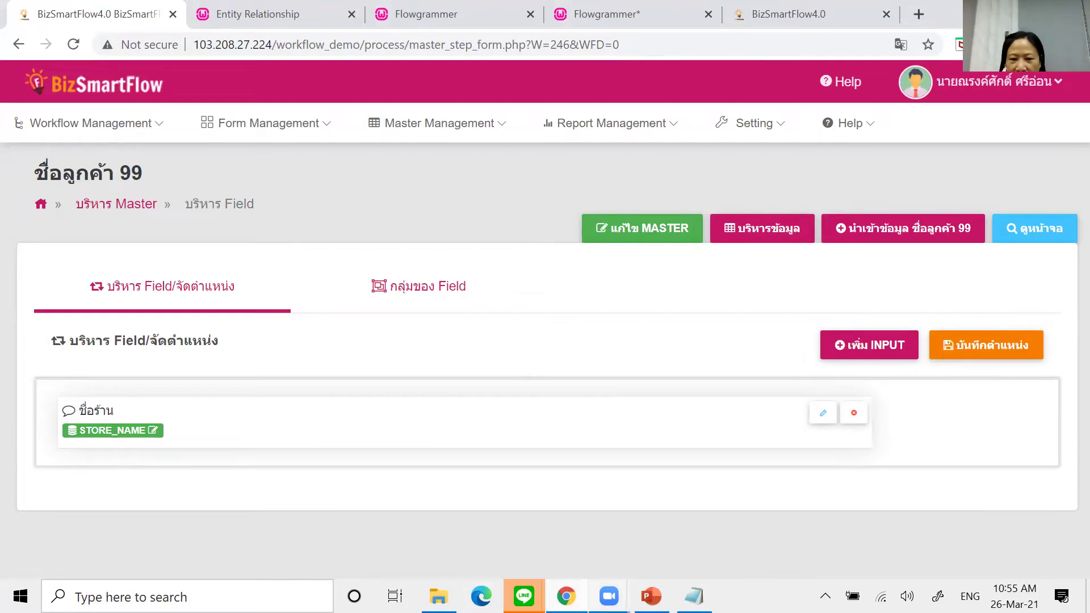
Step: Switch to PowerPoint, open slide 9 and move the scanned picking-list picture up and to the right on the slide
{"action": "key", "text": "alt+Tab"}
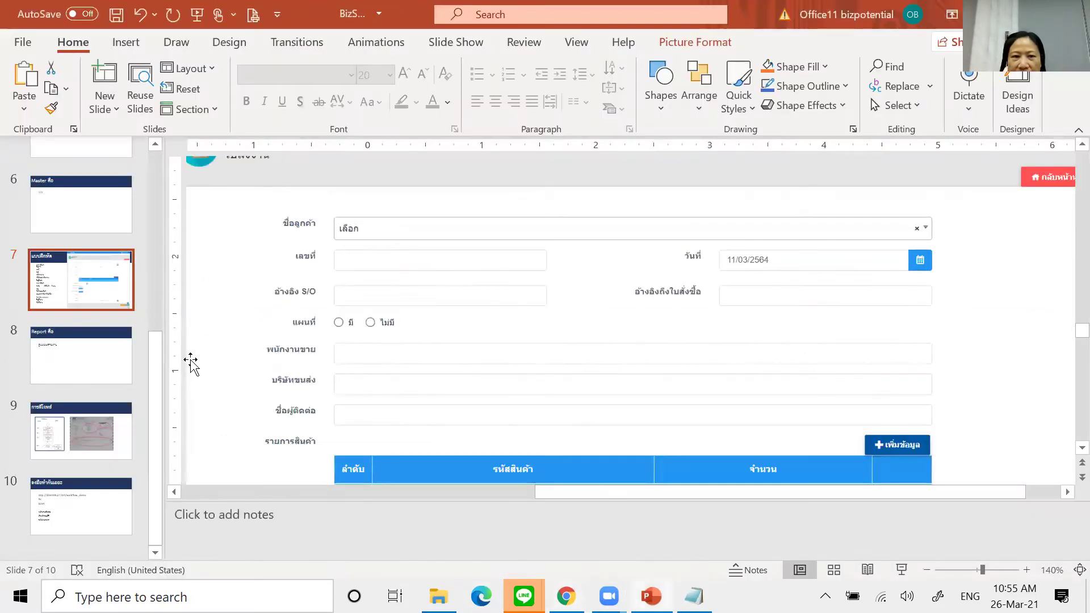
{"action": "left_click", "coordinate": [90, 415]}
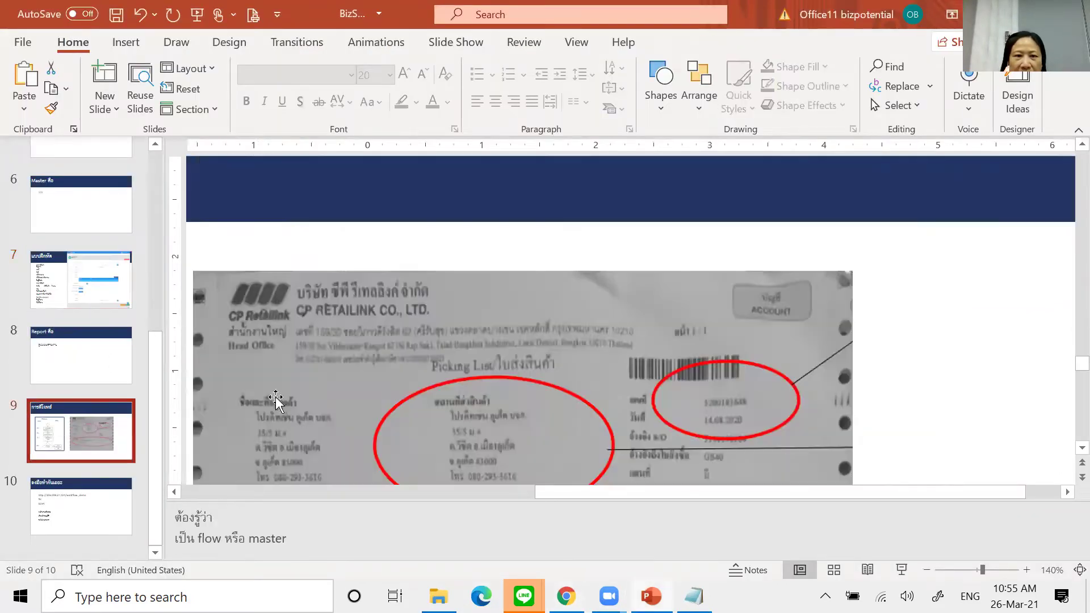
{"action": "left_click_drag", "start_coordinate": [250, 409], "coordinate": [372, 289]}
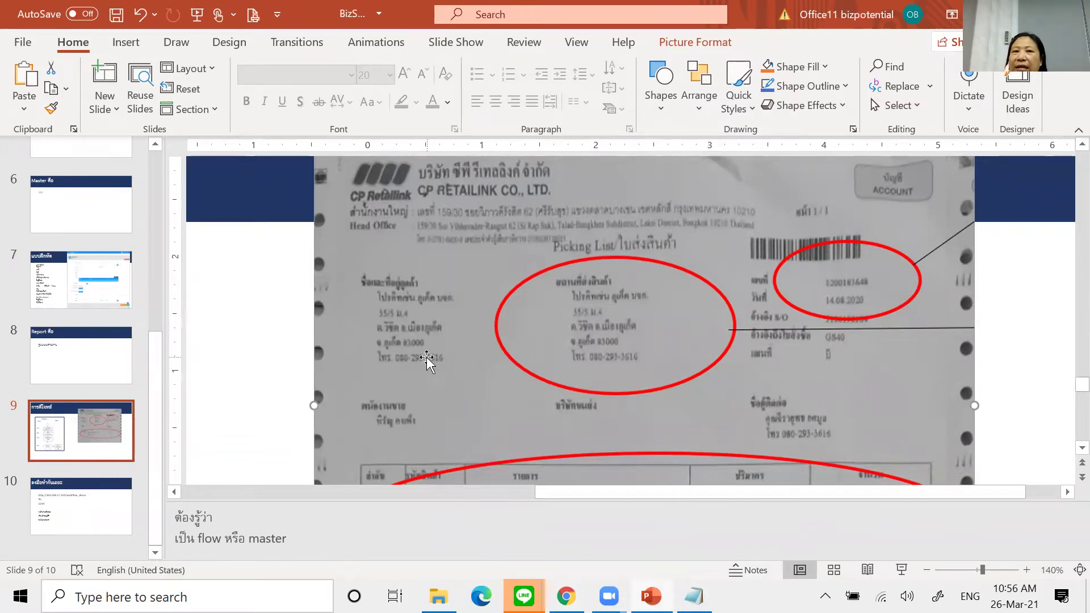
Step: Switch to Notepad and start a new line below ชื่อร้าน STORE_NAME
{"action": "left_click", "coordinate": [694, 596]}
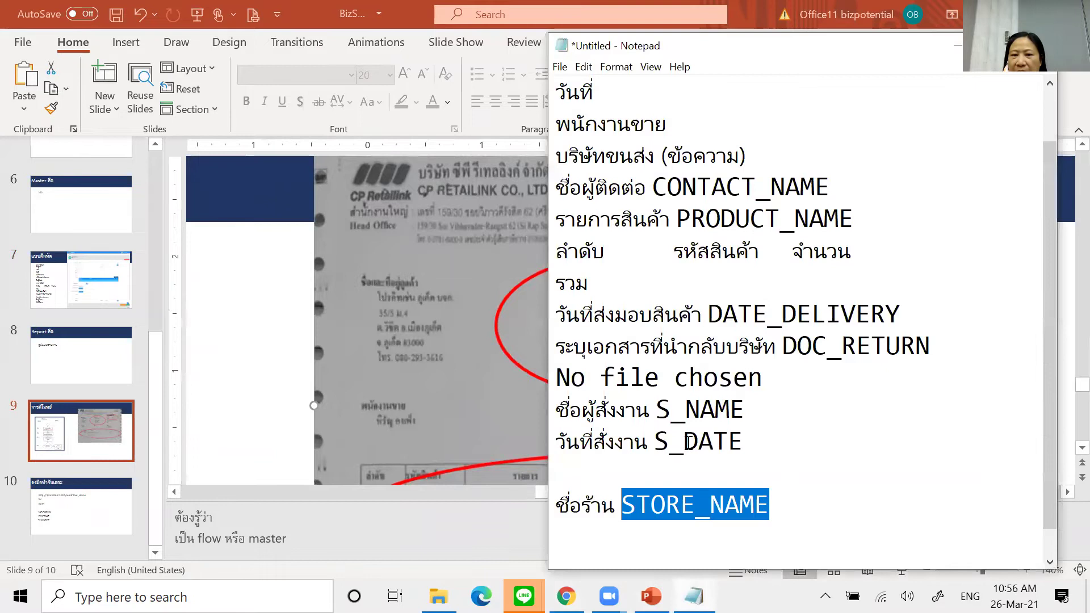
{"action": "left_click", "coordinate": [821, 508]}
{"action": "key", "text": "Return"}
{"action": "type", "text": "g]-mu"}
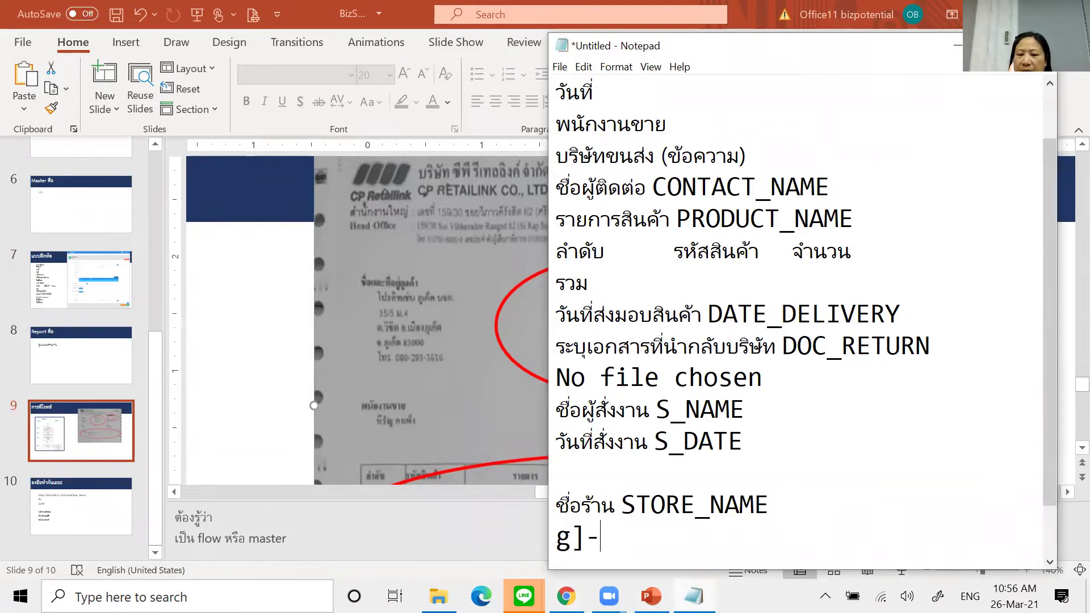
{"action": "key", "text": "BackSpace"}
{"action": "key", "text": "BackSpace"}
{"action": "key", "text": "BackSpace"}
{"action": "key", "text": "BackSpace"}
{"action": "key", "text": "BackSpace"}
Step: Write the Thai label ที่อยู่ on the new line below the store name
{"action": "key", "text": "alt+shift"}
{"action": "type", "text": "เล"}
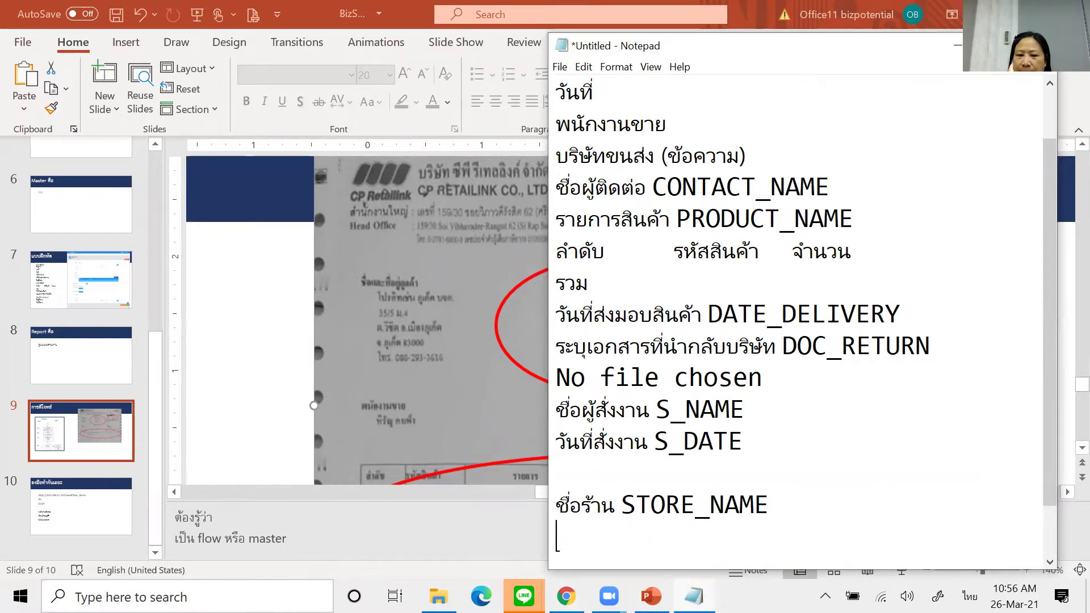
{"action": "type", "text": "ที่อย"}
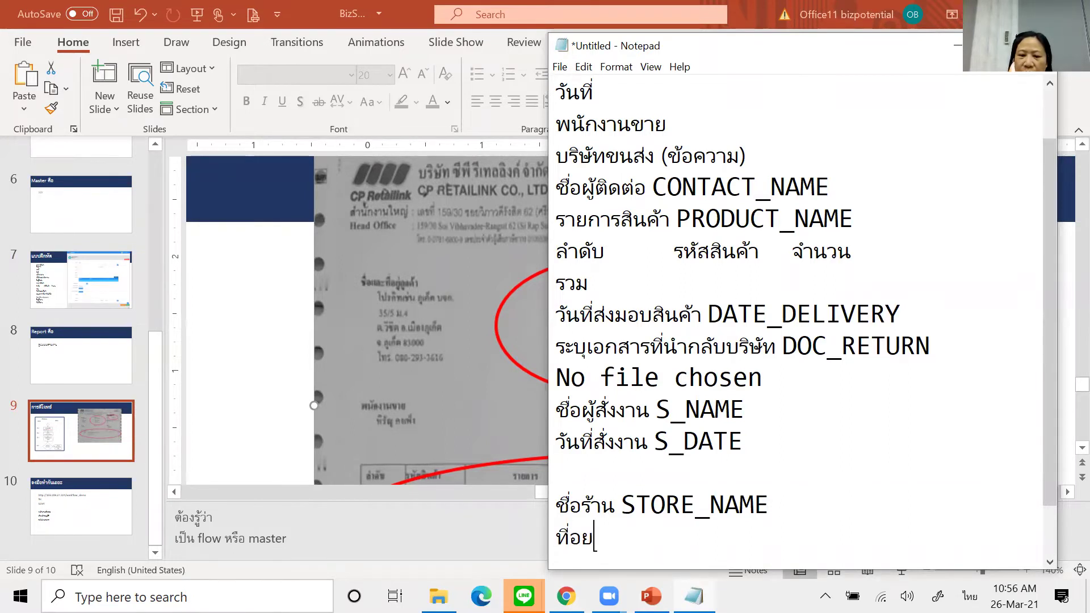
{"action": "type", "text": "ู่"}
Step: Write the field name ADDRESS after the label ที่อยู่
{"action": "key", "text": "alt+shift"}
{"action": "type", "text": "ADRE"}
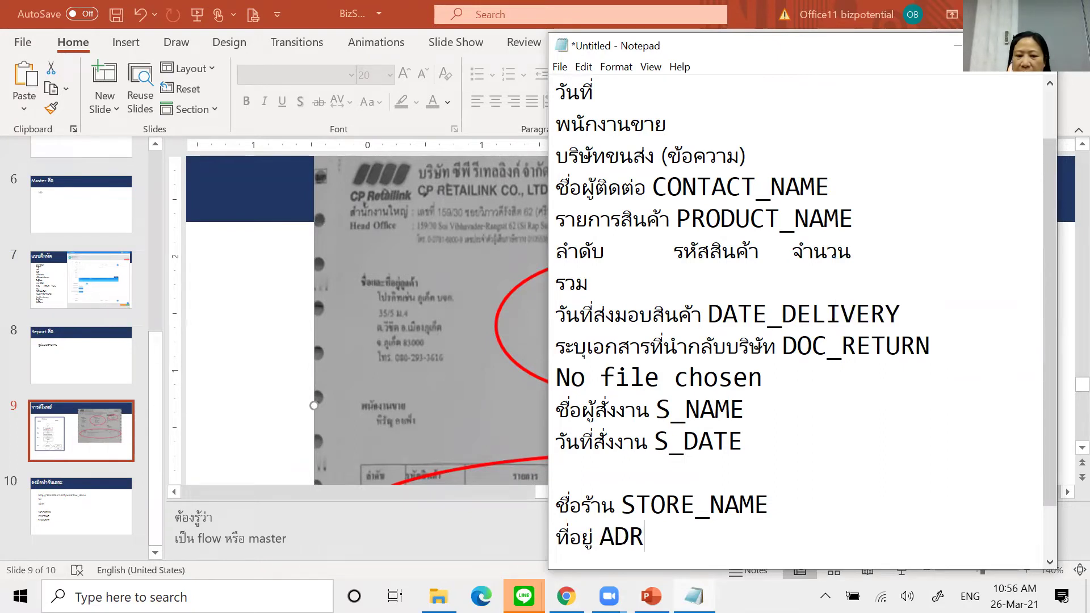
{"action": "key", "text": "BackSpace"}
{"action": "key", "text": "BackSpace"}
{"action": "type", "text": "D"}
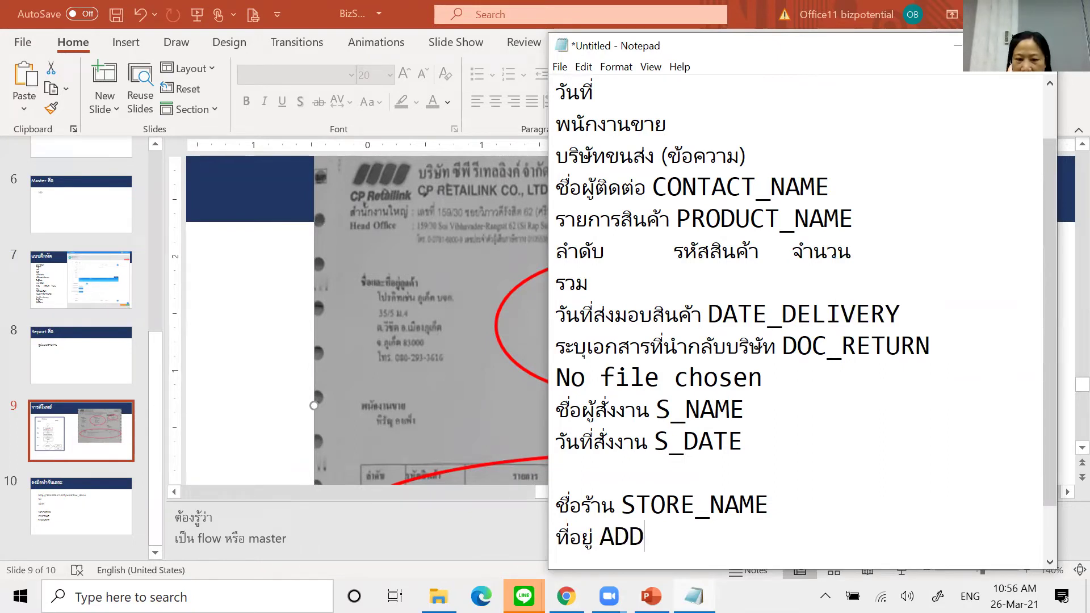
{"action": "type", "text": "RESS"}
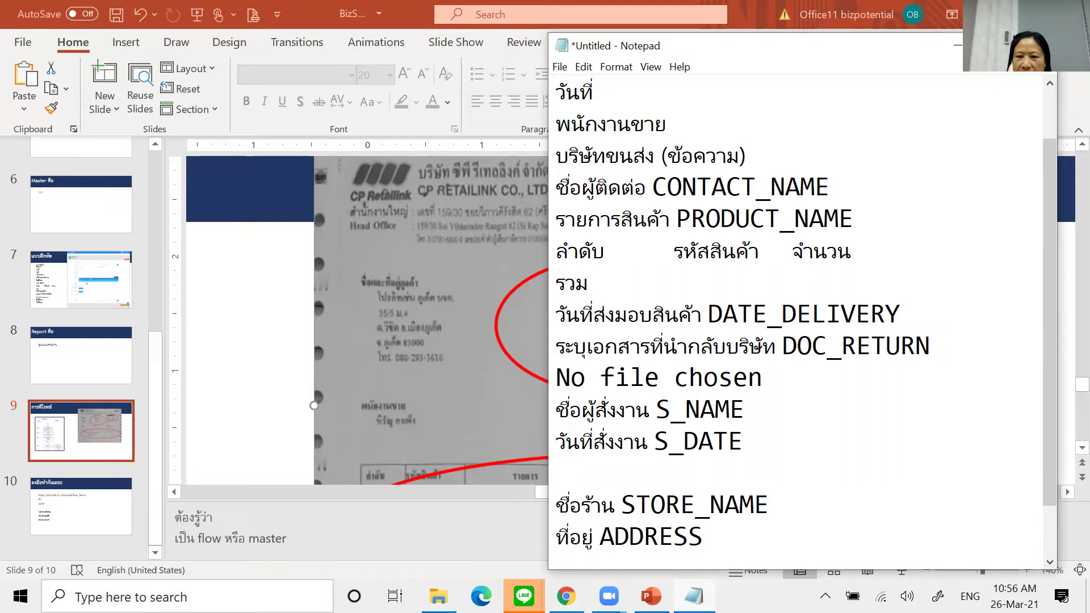
Step: Add the Thai label ตำบล on a new line below the ที่อยู่ entry
{"action": "key", "text": "Return"}
{"action": "key", "text": "grave"}
{"action": "type", "text": "ตำบล"}
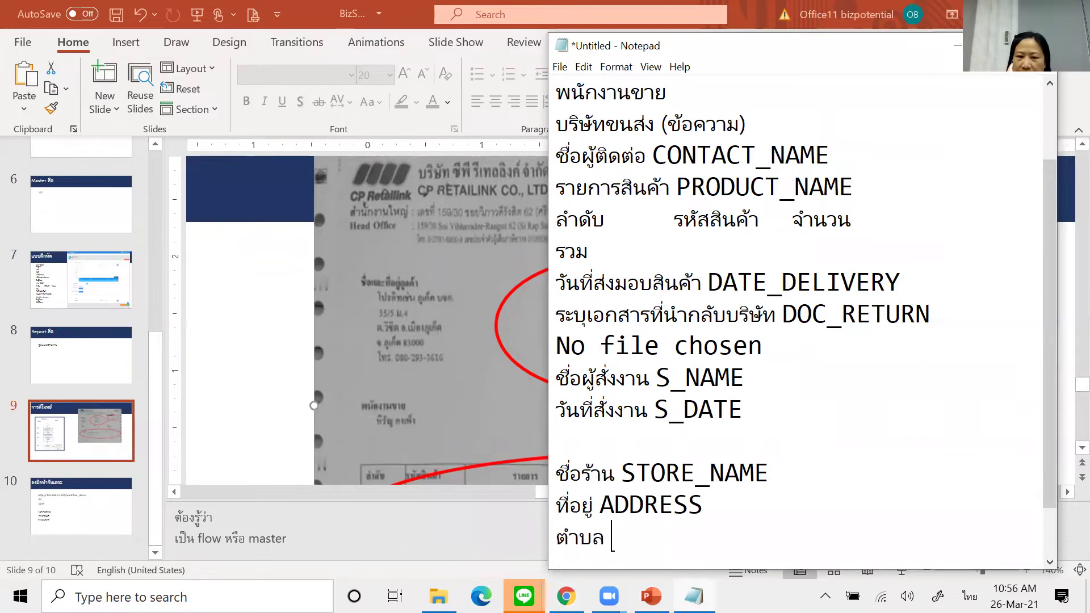
Step: Append 01 to the field name after ที่อยู่ so it reads ADDRESS01
{"action": "left_click", "coordinate": [749, 503]}
{"action": "type", "text": "จ"}
{"action": "key", "text": "BackSpace"}
{"action": "key", "text": "grave"}
{"action": "type", "text": "01"}
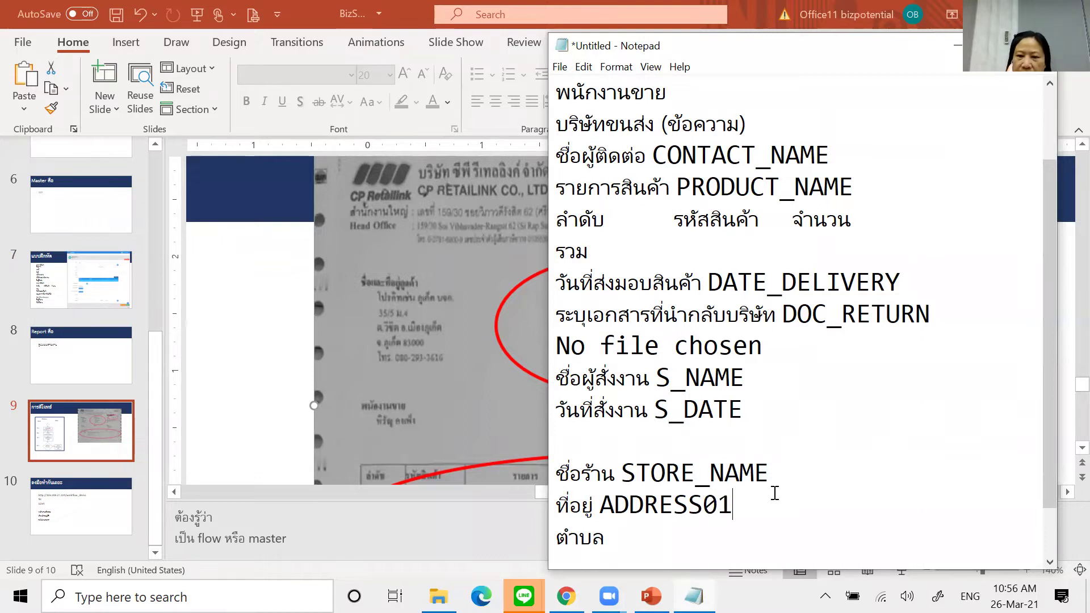
Step: Copy ADDRESS01 from the ที่อยู่ line to the ตำบล line and change the copy to ADDRESS02
{"action": "left_click_drag", "start_coordinate": [734, 506], "coordinate": [606, 498]}
{"action": "key", "text": "ctrl+c"}
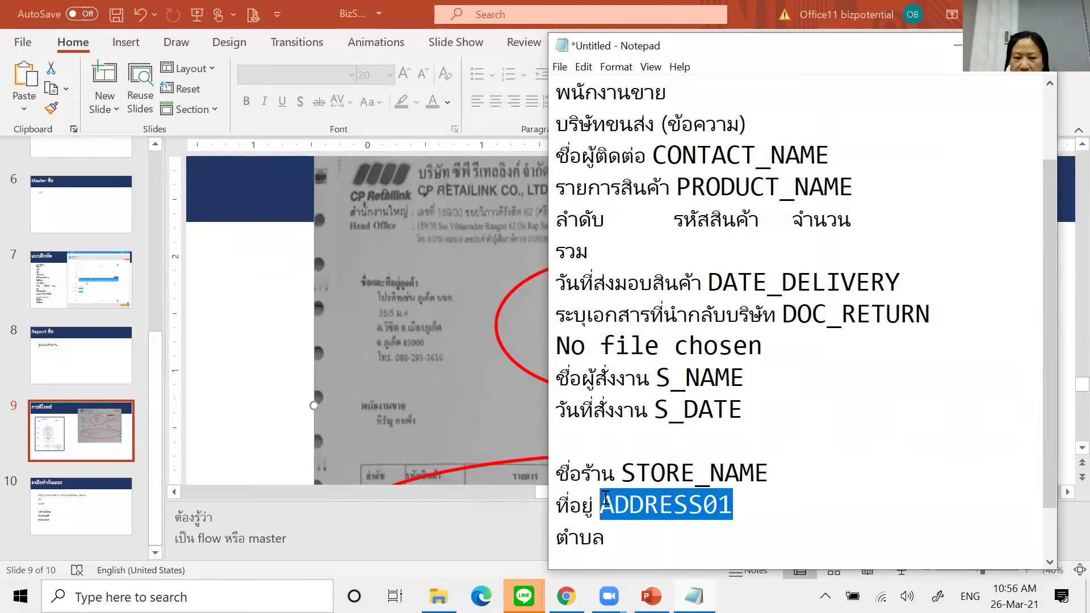
{"action": "left_click", "coordinate": [643, 535]}
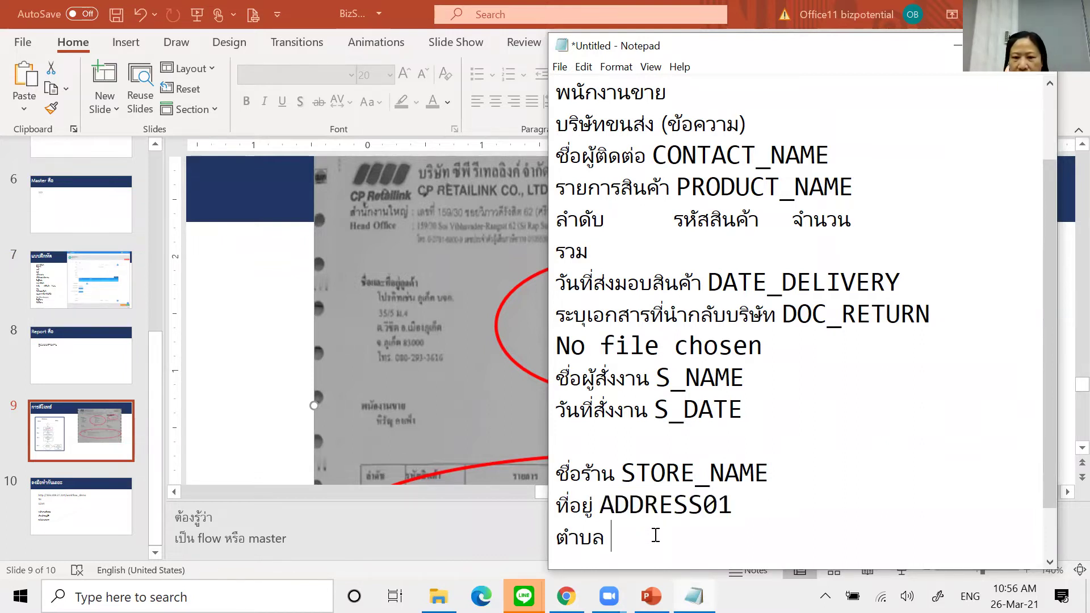
{"action": "key", "text": "ctrl+v"}
{"action": "key", "text": "shift+Left"}
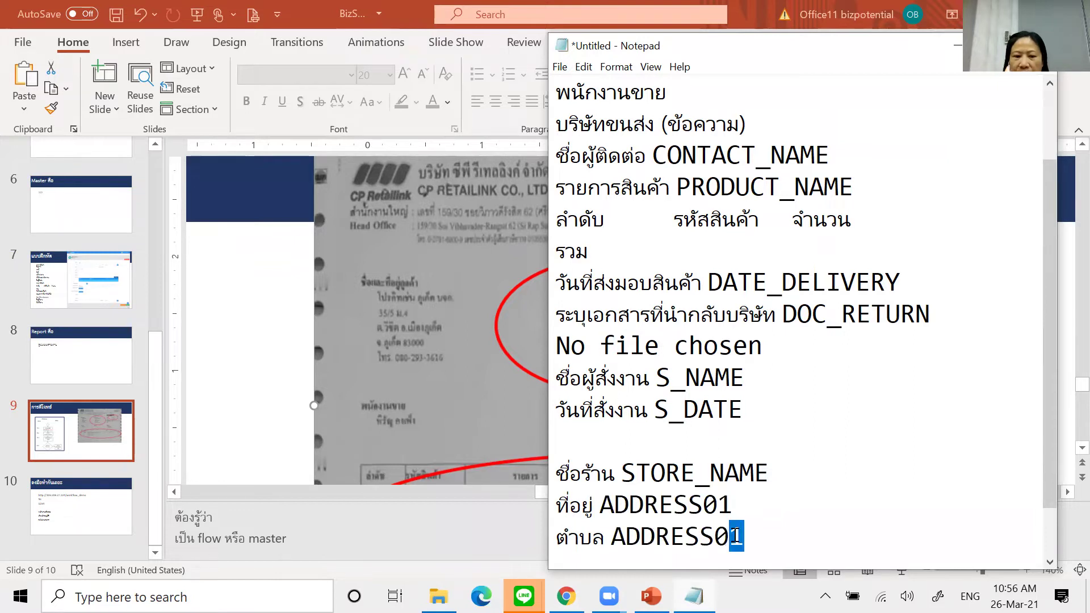
{"action": "type", "text": "2"}
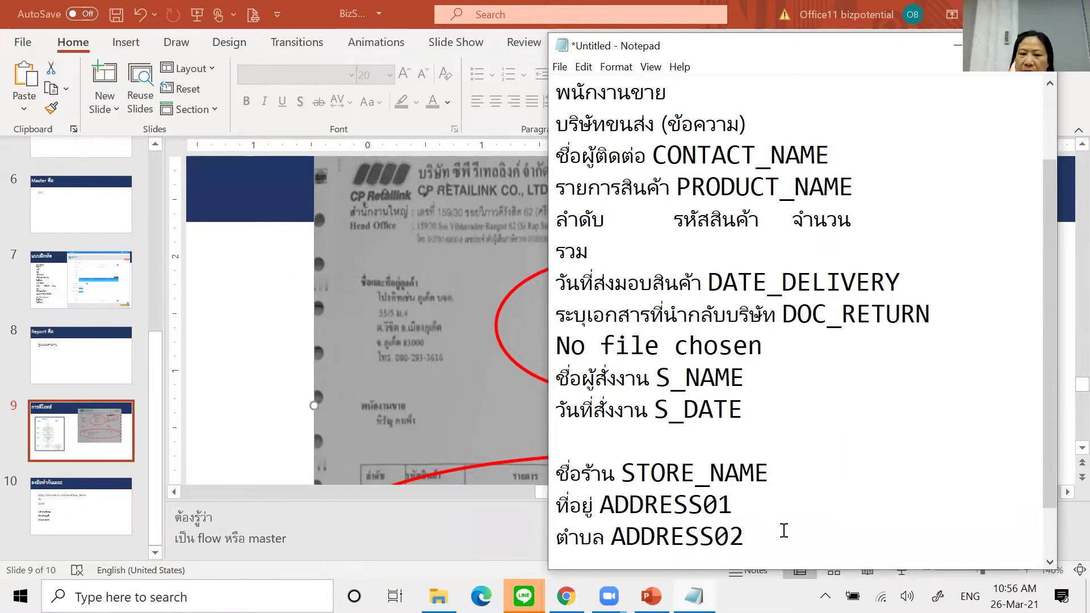
Step: Add a new line with the label อำเภอ and the field name ADDRESS03, then end the line
{"action": "key", "text": "Return"}
{"action": "key", "text": "alt+shift"}
{"action": "type", "text": "อ"}
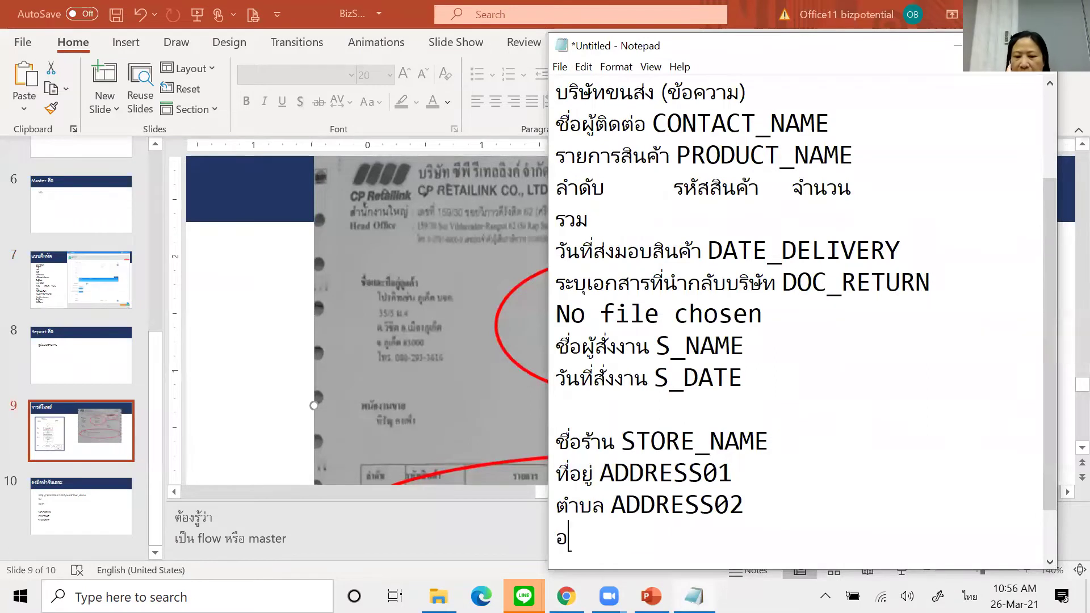
{"action": "type", "text": "ำเภอ"}
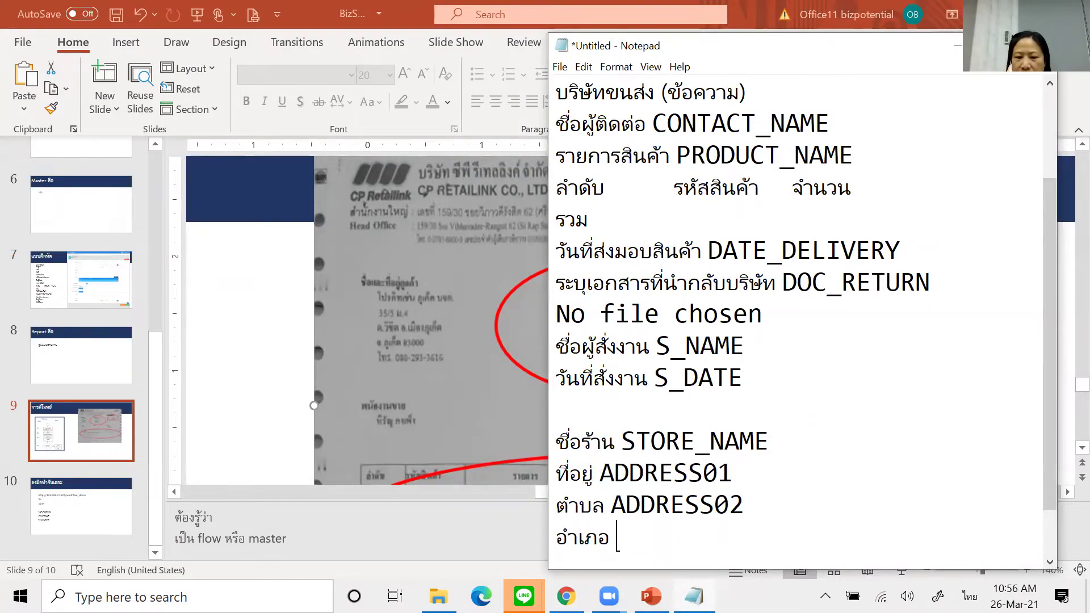
{"action": "key", "text": "ctrl+v"}
{"action": "key", "text": "alt+shift"}
{"action": "type", "text": "3"}
{"action": "key", "text": "Return"}
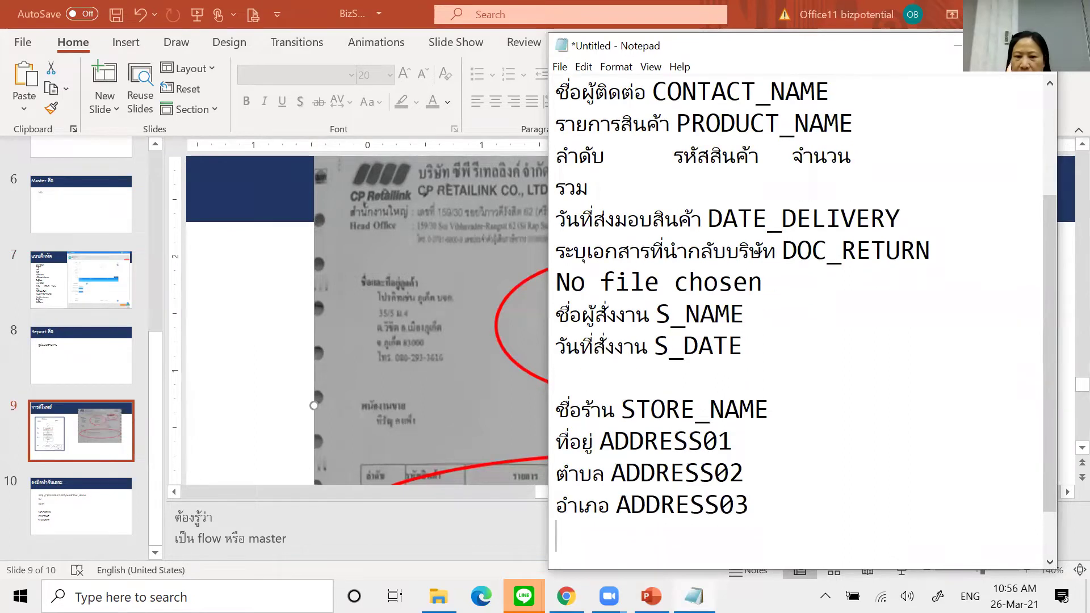
Step: Write the label จังหวัด followed by the field name ADDRESS04 on the last line
{"action": "key", "text": "alt+shift"}
{"action": "type", "text": "จังหวัด"}
{"action": "key", "text": "ctrl+v"}
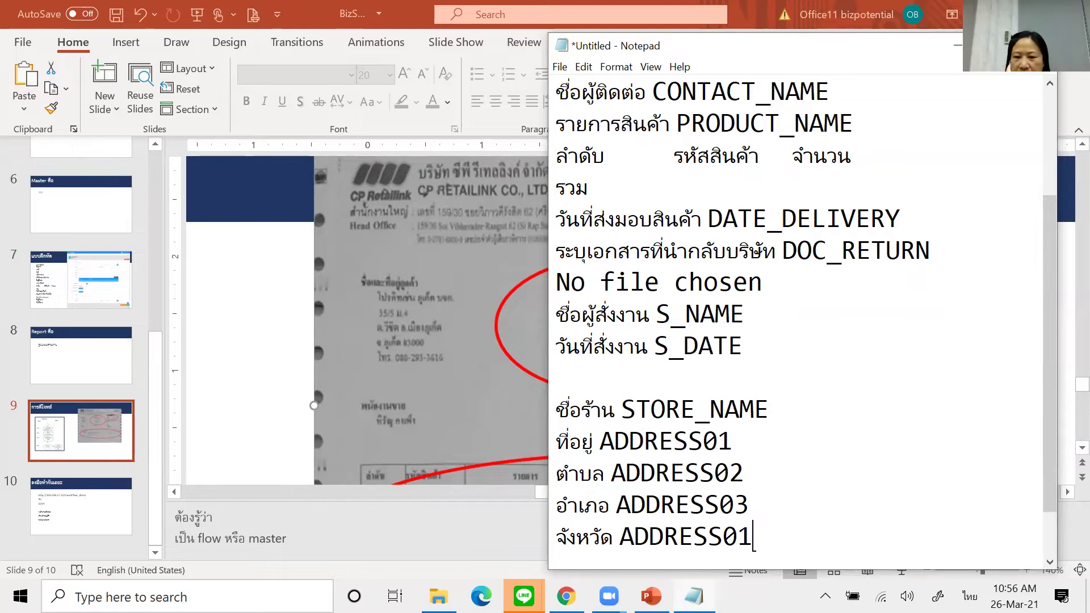
{"action": "key", "text": "BackSpace"}
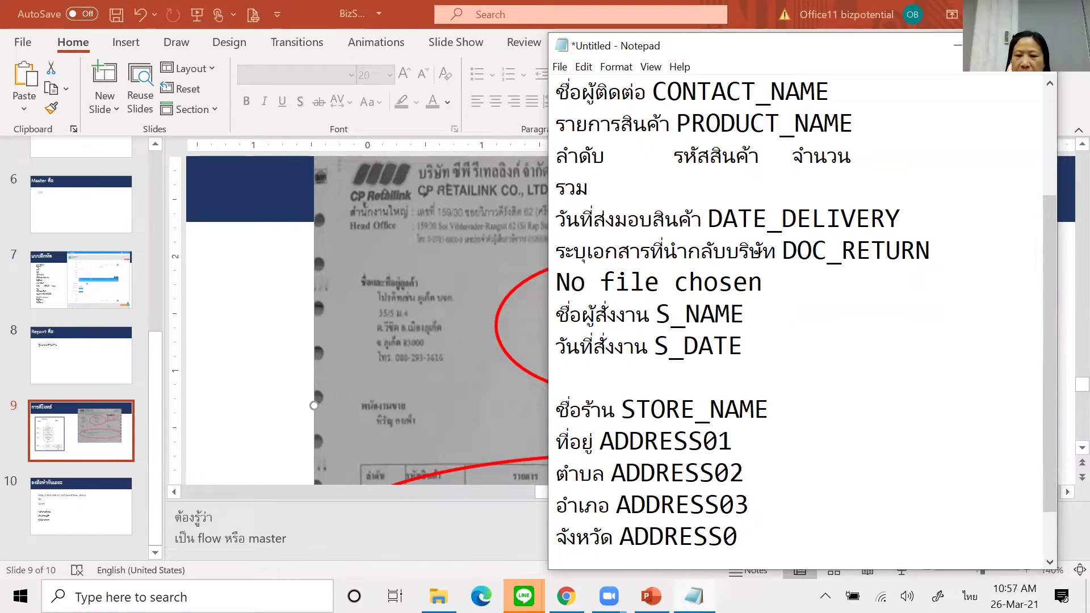
{"action": "key", "text": "super+space"}
{"action": "type", "text": "4"}
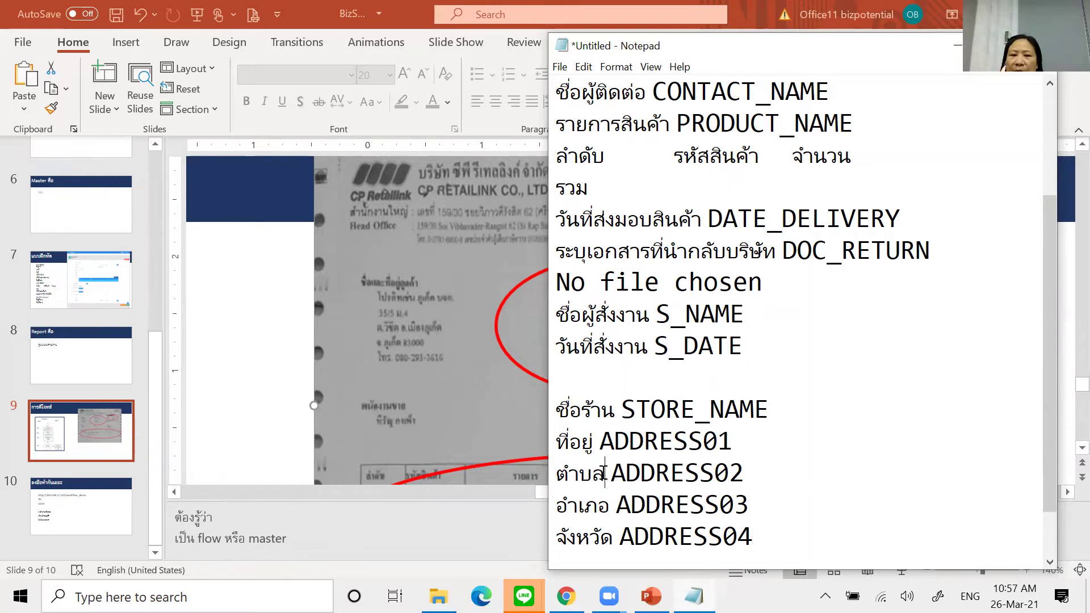
Step: Copy ตำบล from the notes into the display text of a new input for ชื่อลูกค้า 99 in BizSmartFlow
{"action": "left_click_drag", "start_coordinate": [605, 473], "coordinate": [541, 482]}
{"action": "key", "text": "ctrl+c"}
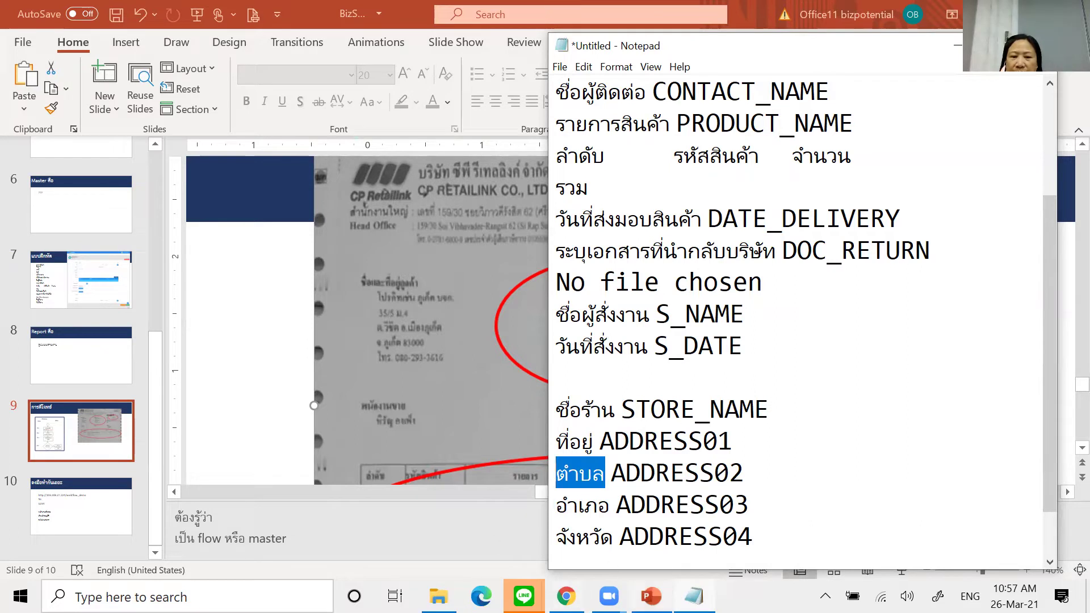
{"action": "key", "text": "alt+Tab"}
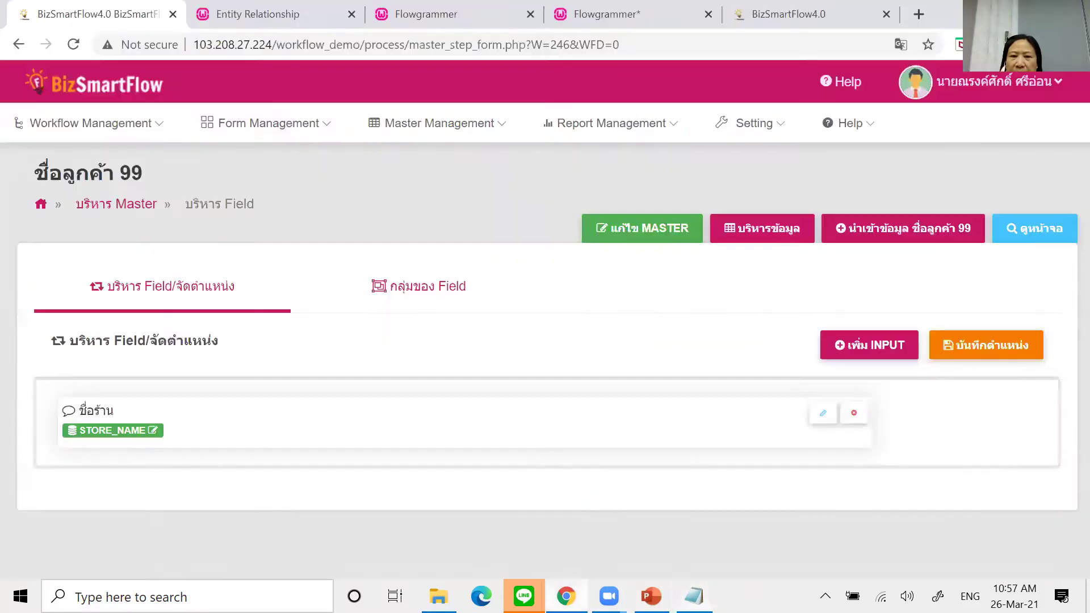
{"action": "left_click", "coordinate": [870, 344]}
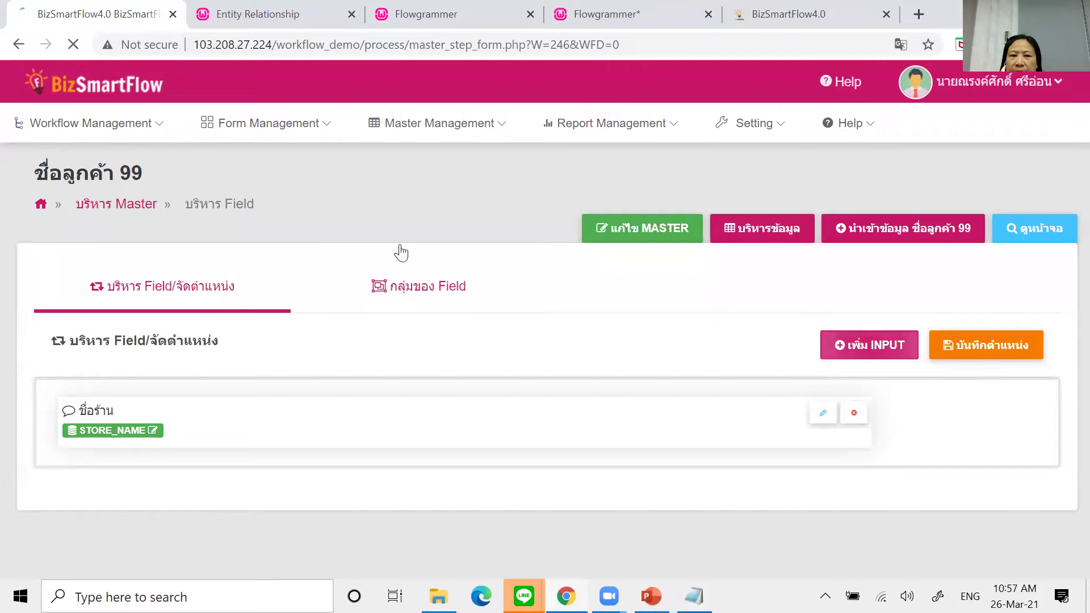
{"action": "left_click", "coordinate": [257, 340]}
{"action": "key", "text": "ctrl+v"}
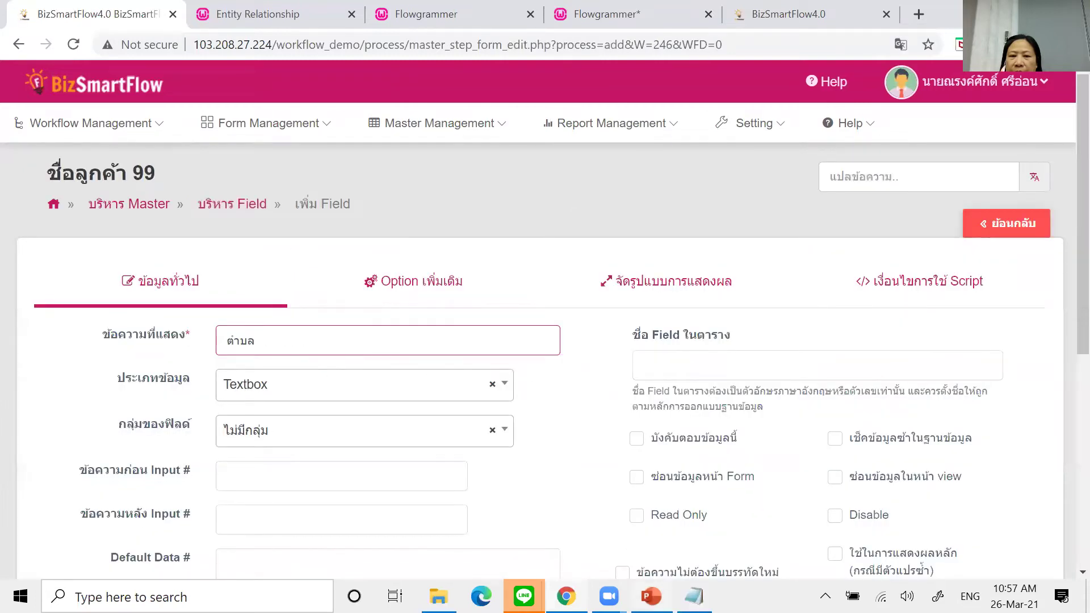
Step: Copy ADDRESS02 from the notes into the ตำบล input's table field name
{"action": "key", "text": "alt+Tab"}
{"action": "left_click_drag", "start_coordinate": [745, 475], "coordinate": [617, 476]}
{"action": "key", "text": "ctrl+c"}
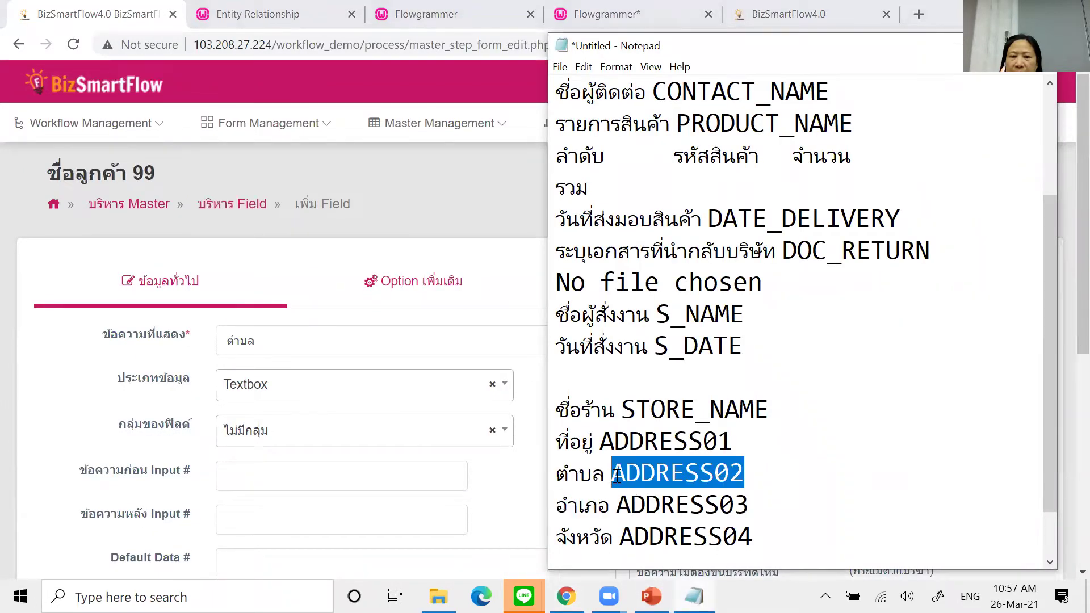
{"action": "left_click", "coordinate": [423, 222]}
{"action": "left_click", "coordinate": [696, 367]}
{"action": "key", "text": "ctrl+v"}
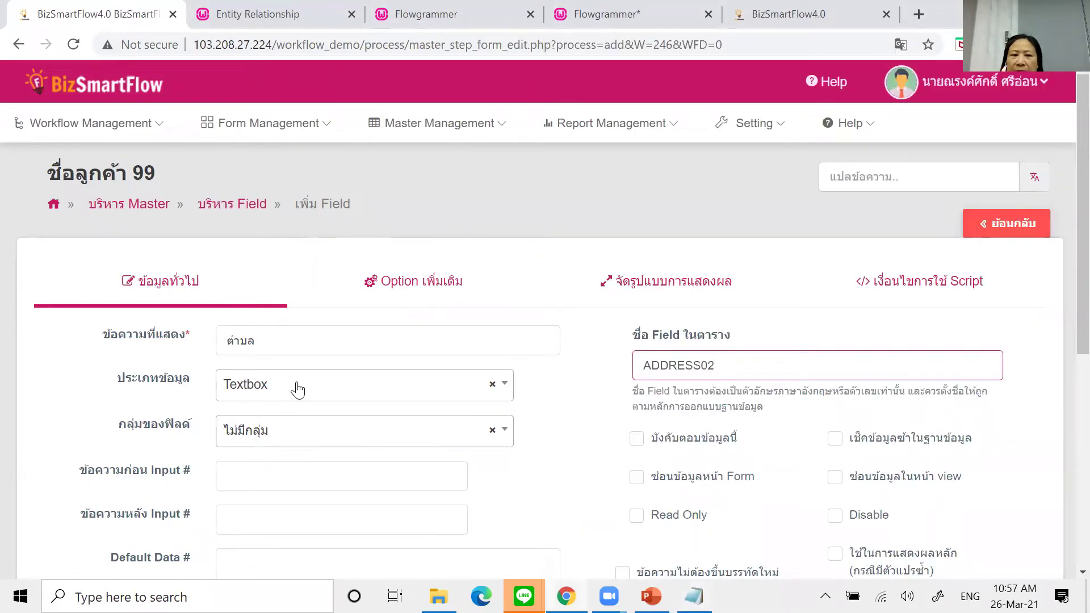
Step: Set the input's data type to ตำบล, save it and continue to a blank form for the next input
{"action": "left_click", "coordinate": [297, 391]}
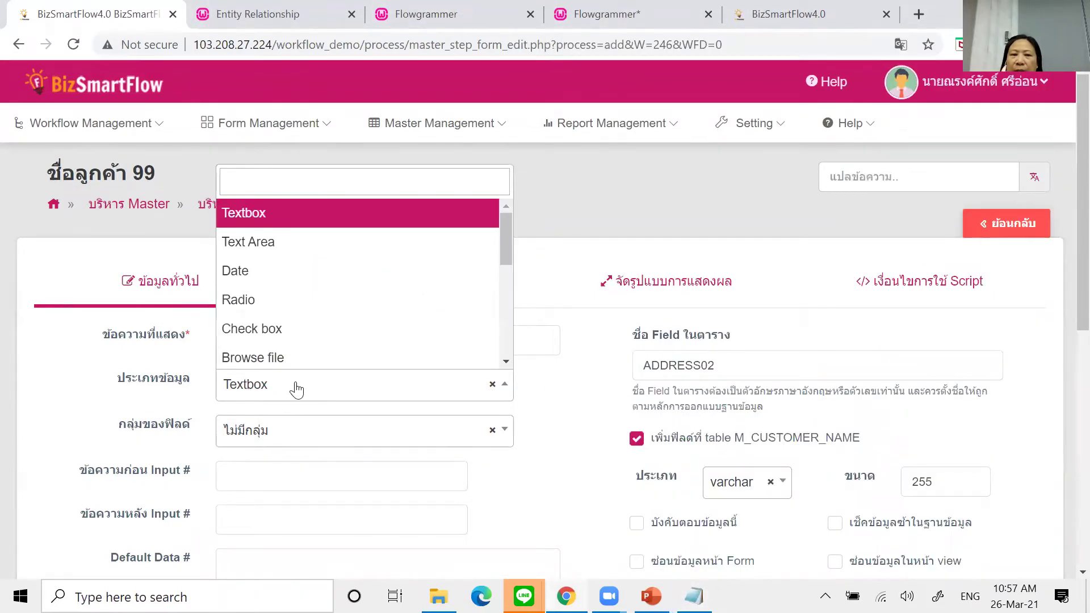
{"action": "left_click_drag", "start_coordinate": [510, 241], "coordinate": [500, 304]}
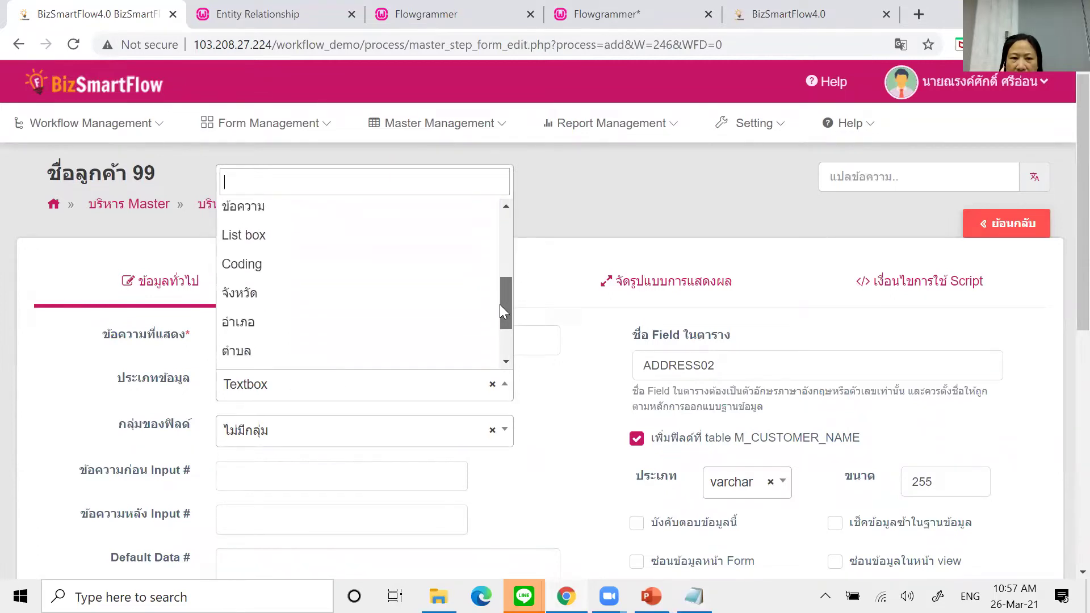
{"action": "left_click", "coordinate": [252, 364]}
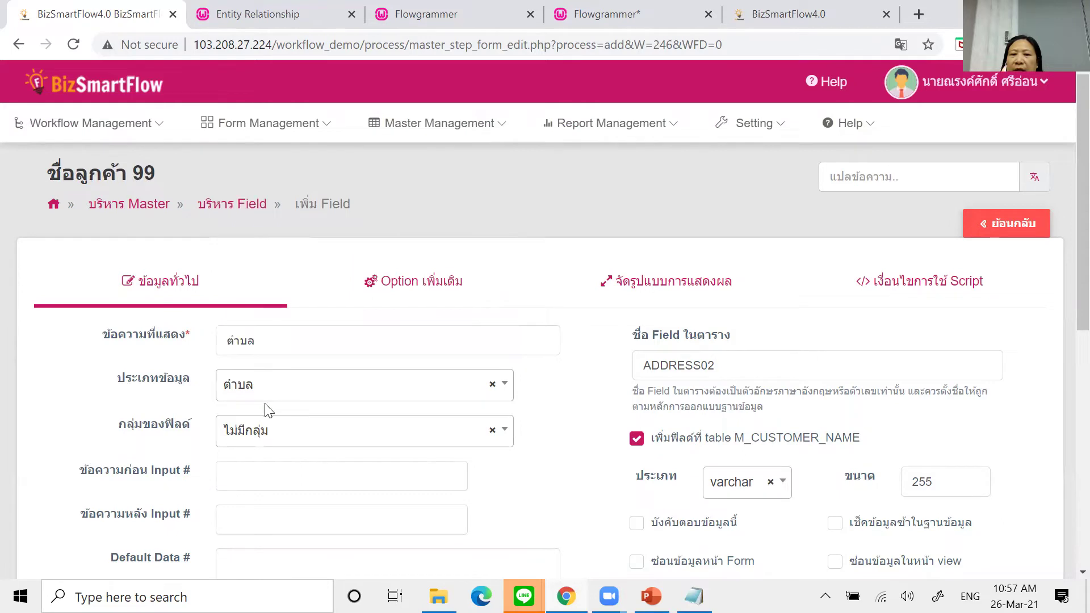
{"action": "scroll", "coordinate": [649, 498], "scroll_direction": "down", "scroll_amount": 10}
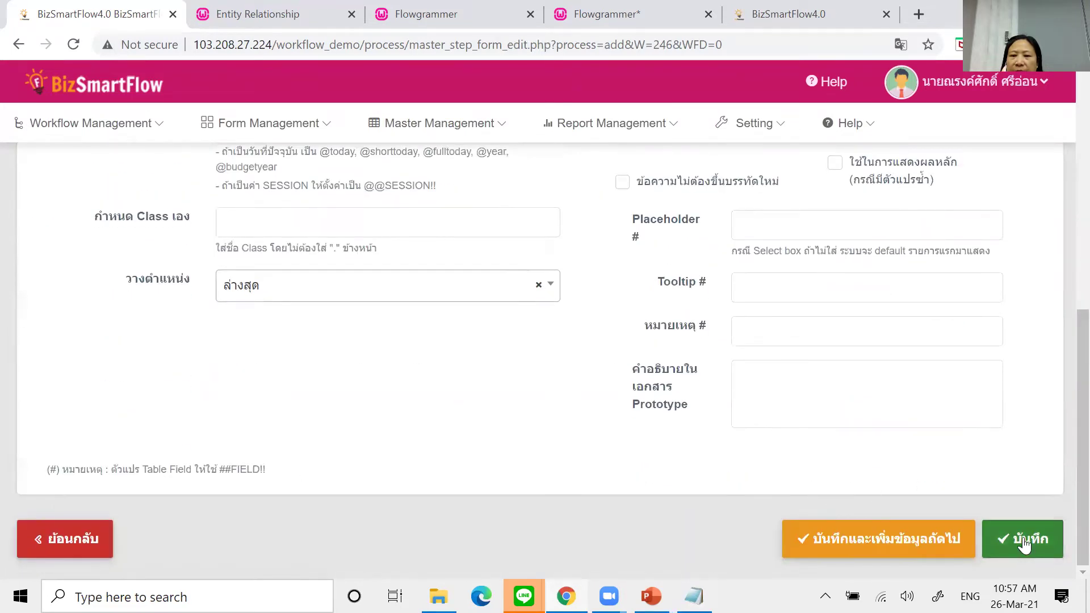
{"action": "left_click", "coordinate": [946, 545]}
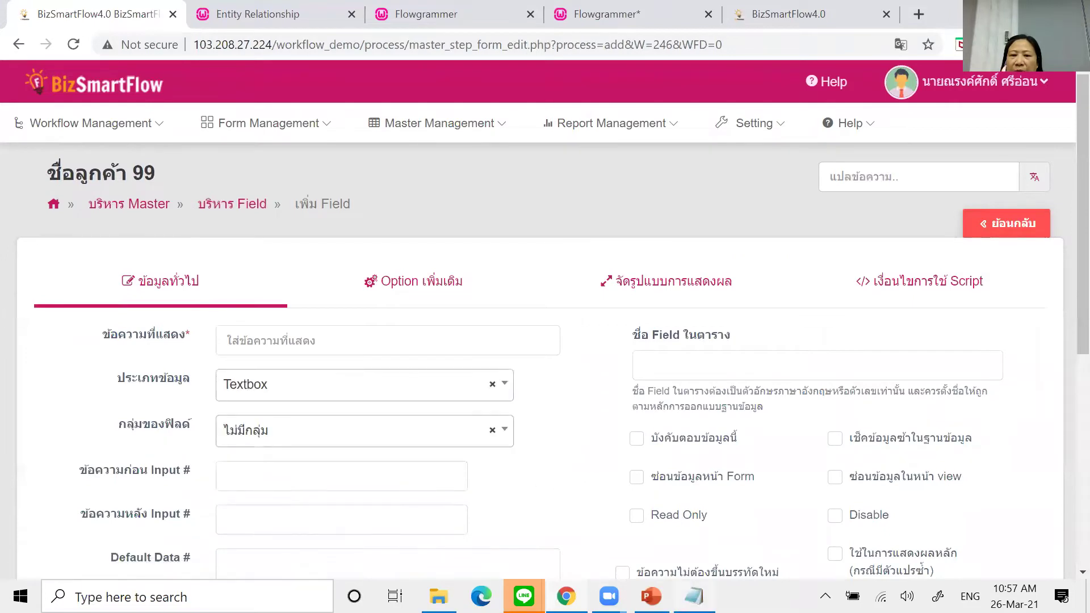
Step: Copy อำเภอ from the notes into the new input's display text and return to the notes
{"action": "key", "text": "alt+Tab"}
{"action": "left_click_drag", "start_coordinate": [611, 510], "coordinate": [555, 508]}
{"action": "key", "text": "ctrl+c"}
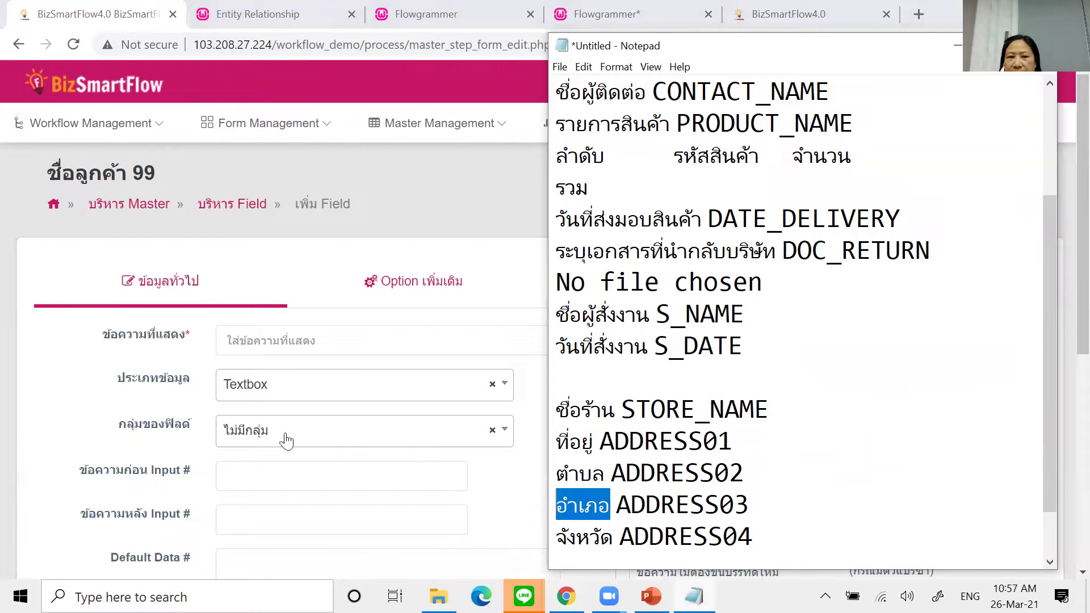
{"action": "left_click", "coordinate": [275, 338]}
{"action": "key", "text": "ctrl+v"}
{"action": "key", "text": "alt+Tab"}
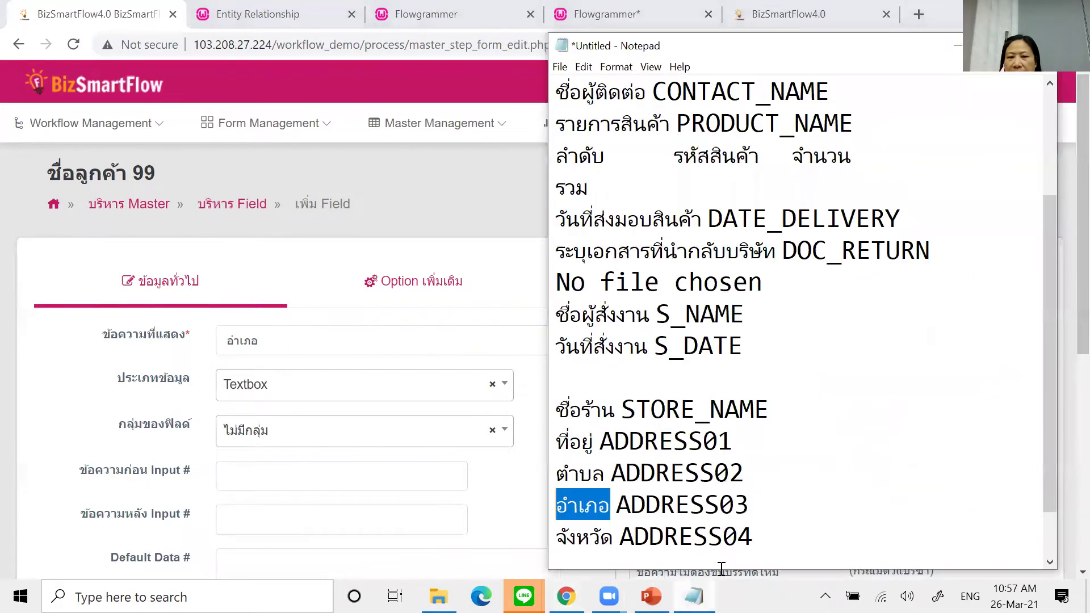
Step: Copy ADDRESS03 from the notes into the อำเภอ input's table field name
{"action": "left_click_drag", "start_coordinate": [746, 509], "coordinate": [618, 513]}
{"action": "key", "text": "ctrl+c"}
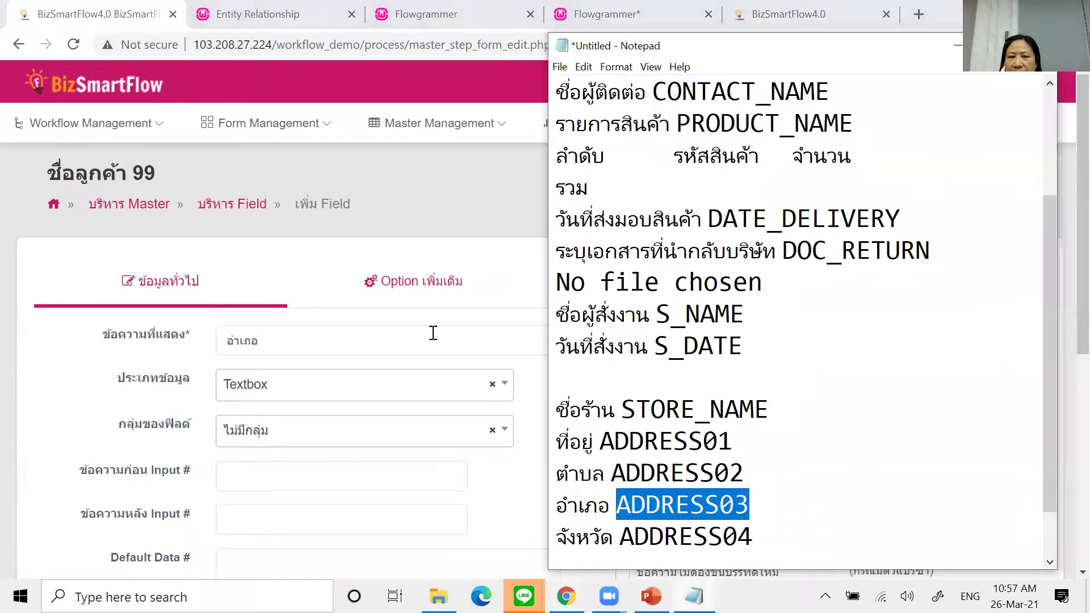
{"action": "left_click", "coordinate": [507, 203]}
{"action": "left_click", "coordinate": [682, 366]}
{"action": "key", "text": "ctrl+v"}
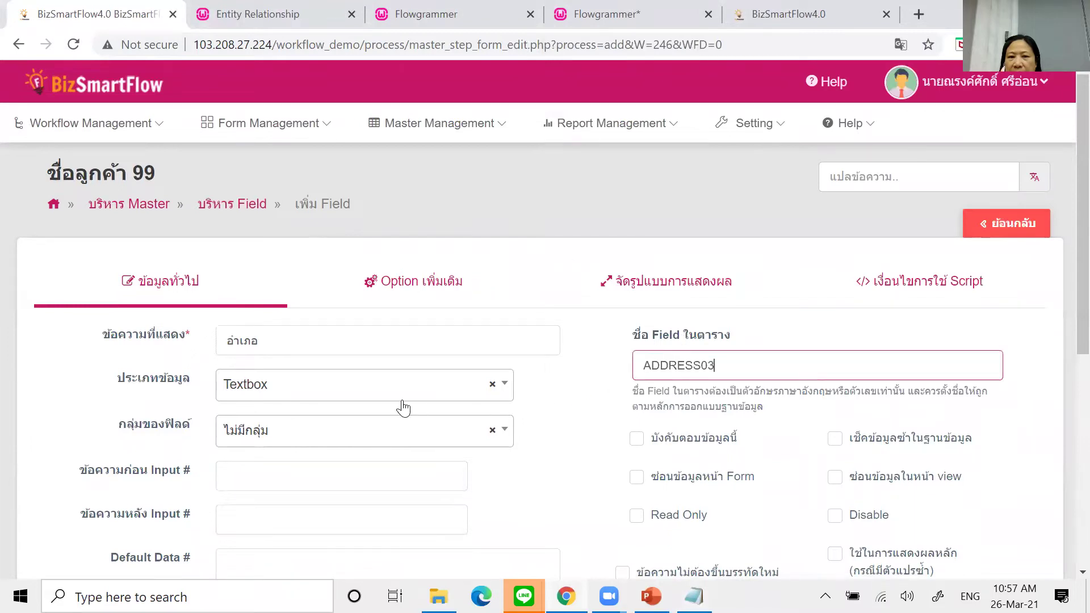
Step: Set the input's data type to อำเภอ, save it and continue to a blank form for another input
{"action": "left_click", "coordinate": [400, 391]}
{"action": "scroll", "coordinate": [353, 267], "scroll_direction": "down", "scroll_amount": 5}
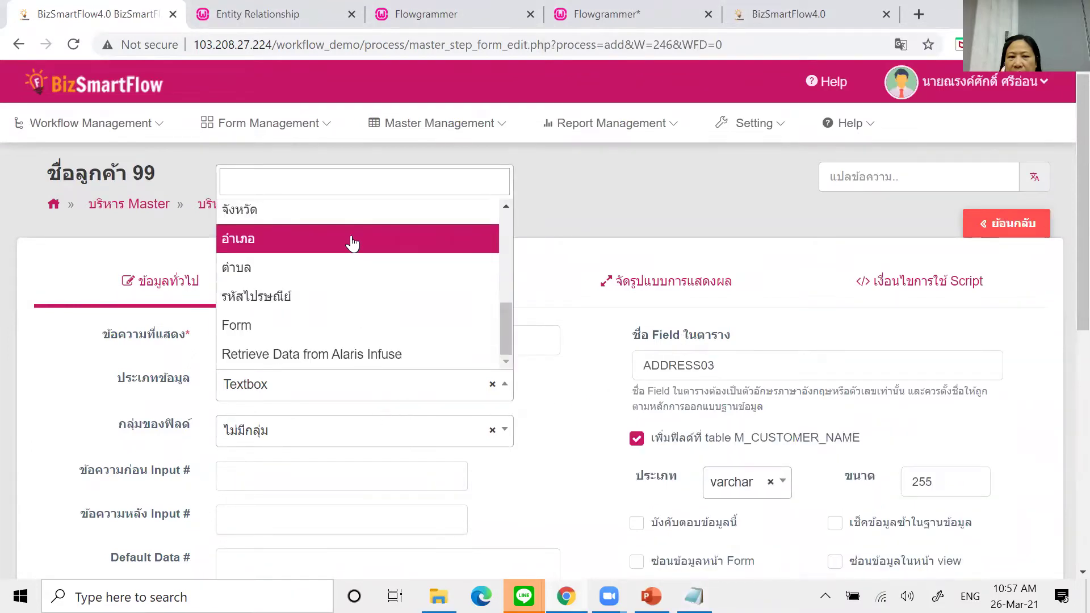
{"action": "left_click", "coordinate": [353, 244]}
{"action": "scroll", "coordinate": [633, 489], "scroll_direction": "down", "scroll_amount": 8}
{"action": "left_click", "coordinate": [920, 539]}
Step: Copy จังหวัด from the notes into the new input's display text
{"action": "left_click", "coordinate": [693, 596]}
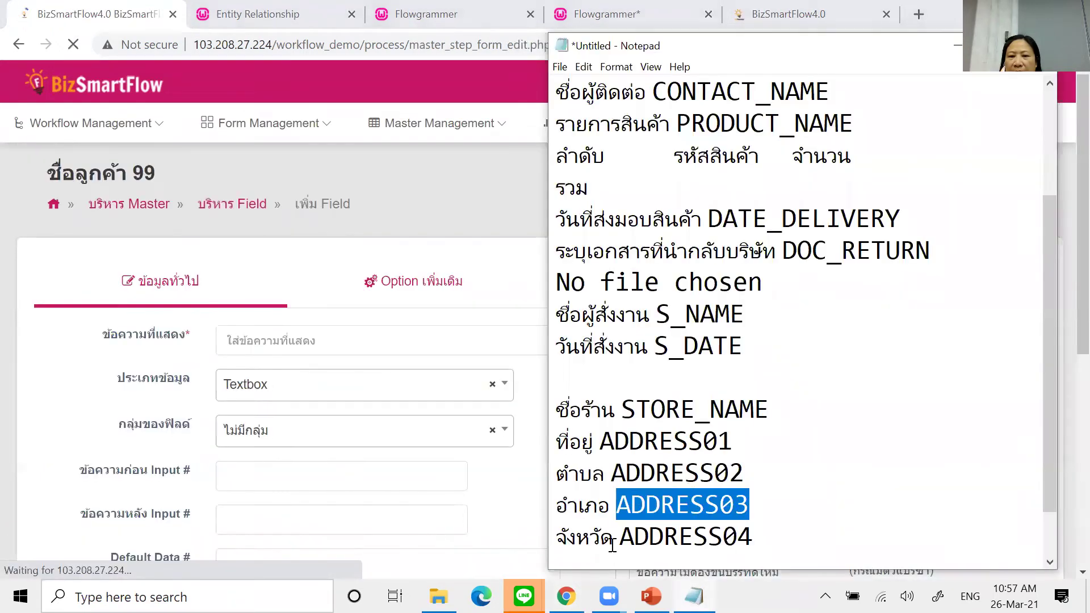
{"action": "left_click_drag", "start_coordinate": [613, 535], "coordinate": [549, 536]}
{"action": "key", "text": "ctrl+c"}
{"action": "left_click", "coordinate": [311, 339]}
{"action": "key", "text": "ctrl+v"}
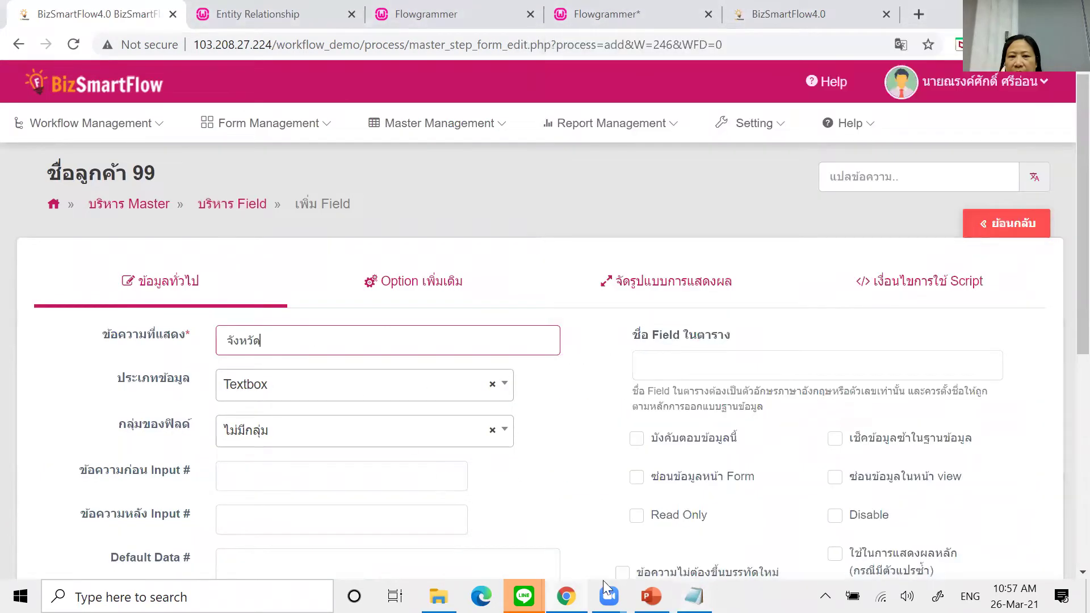
Step: Set the จังหวัด input's data type to จังหวัด and copy ADDRESS04 from the notes into its table field name
{"action": "key", "text": "alt+Tab"}
{"action": "left_click_drag", "start_coordinate": [753, 537], "coordinate": [623, 542]}
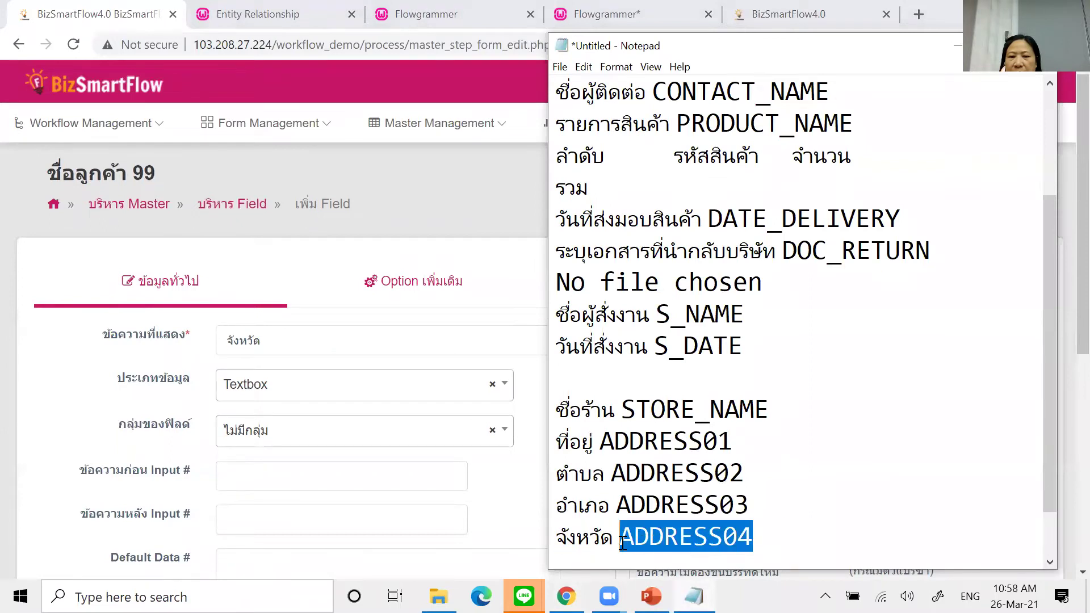
{"action": "left_click", "coordinate": [462, 206]}
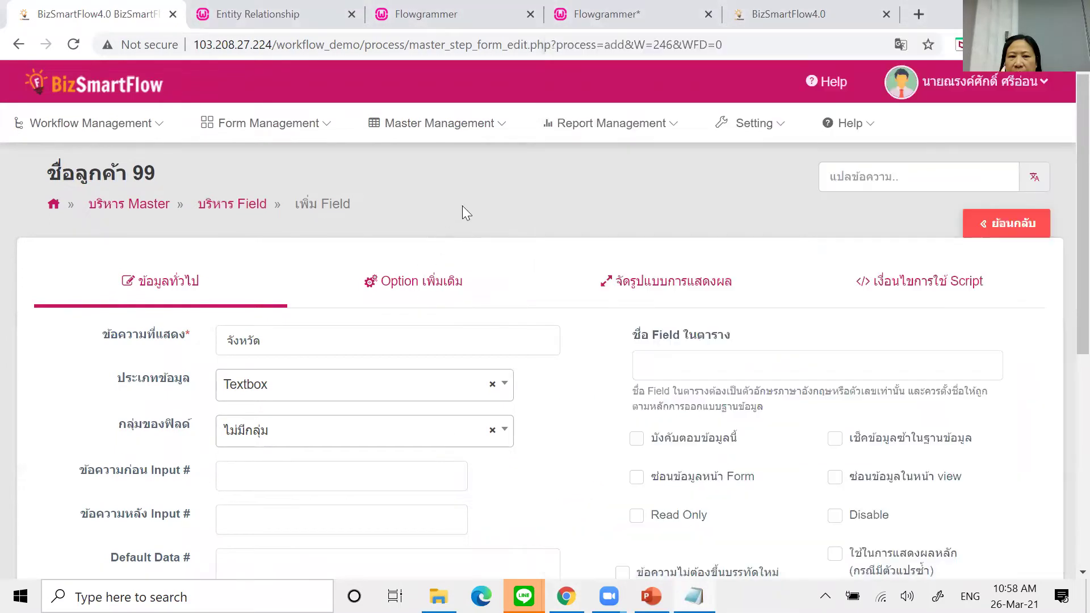
{"action": "left_click", "coordinate": [451, 394]}
{"action": "scroll", "coordinate": [410, 336], "scroll_direction": "down", "scroll_amount": 5}
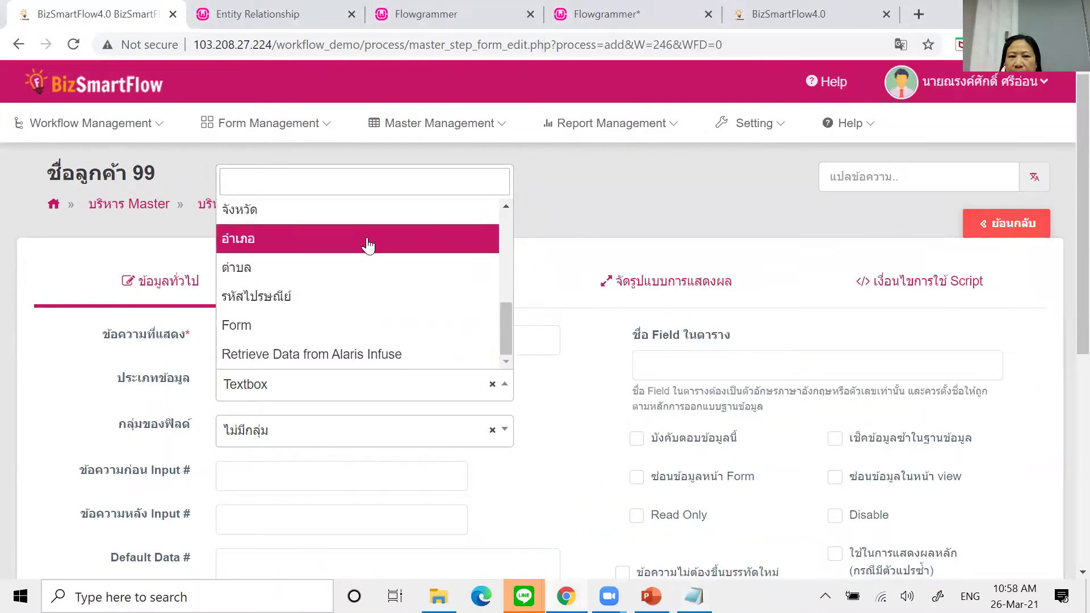
{"action": "left_click", "coordinate": [371, 217]}
{"action": "left_click", "coordinate": [728, 368]}
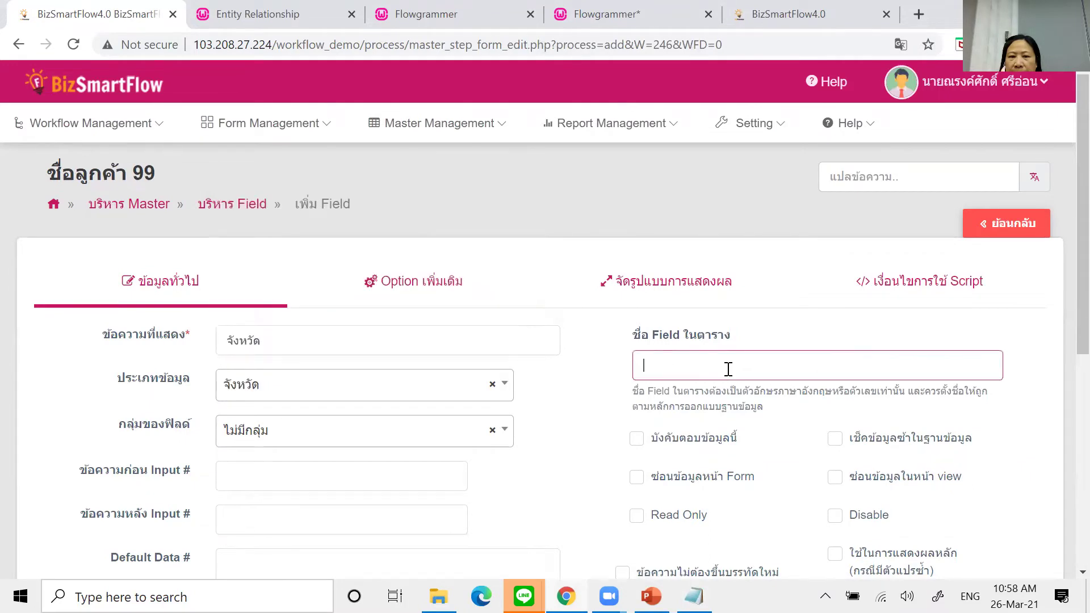
{"action": "key", "text": "ctrl+v"}
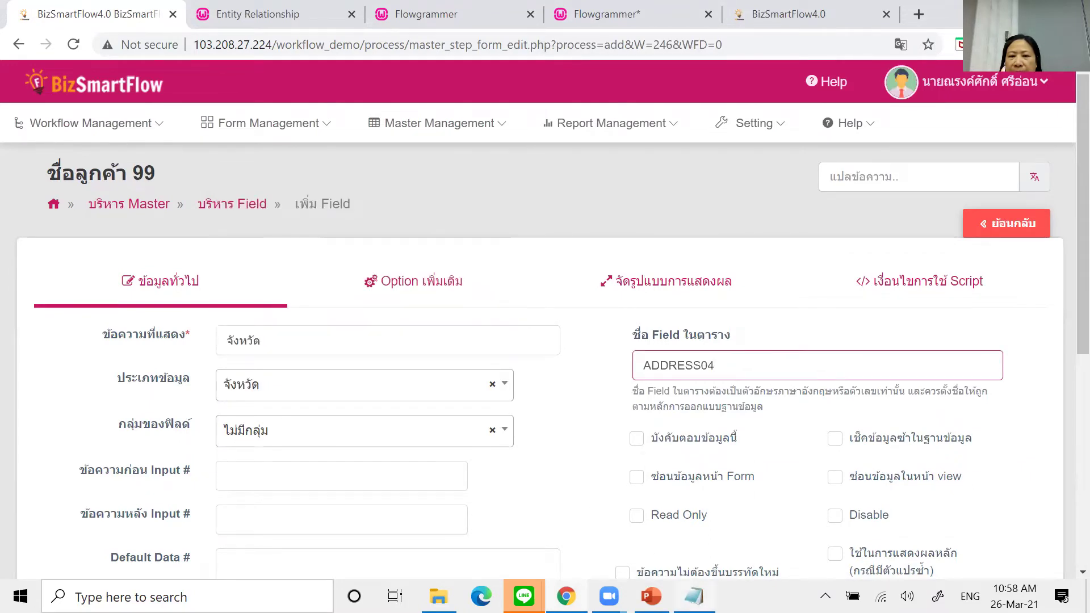
Step: Save the จังหวัด input and continue to a blank form for another input
{"action": "mouse_move", "coordinate": [694, 596]}
{"action": "scroll", "coordinate": [614, 456], "scroll_direction": "down", "scroll_amount": 7}
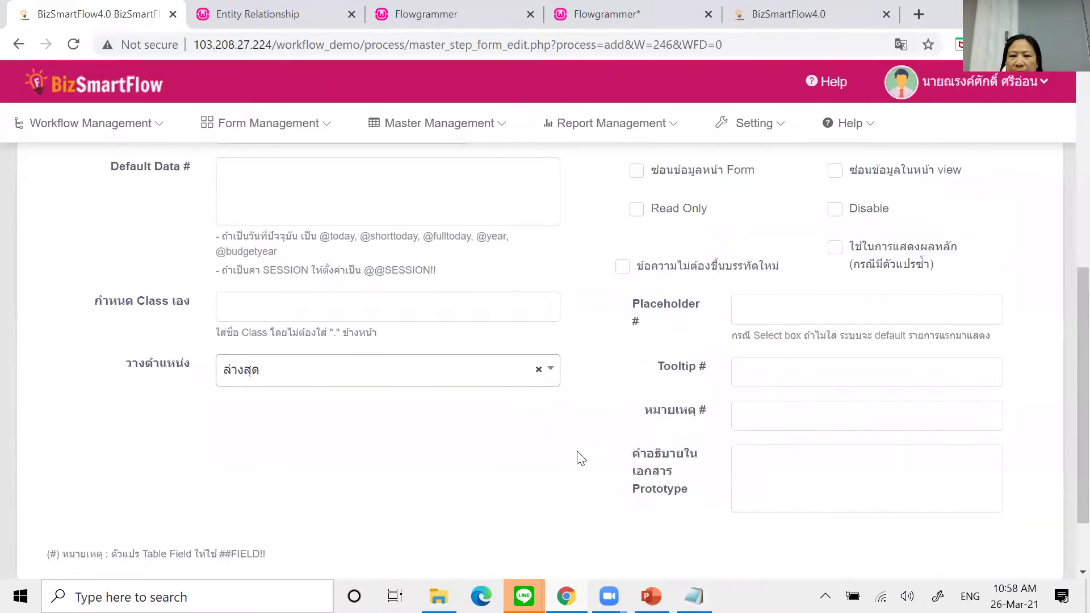
{"action": "scroll", "coordinate": [694, 494], "scroll_direction": "down", "scroll_amount": 2}
{"action": "left_click", "coordinate": [871, 527]}
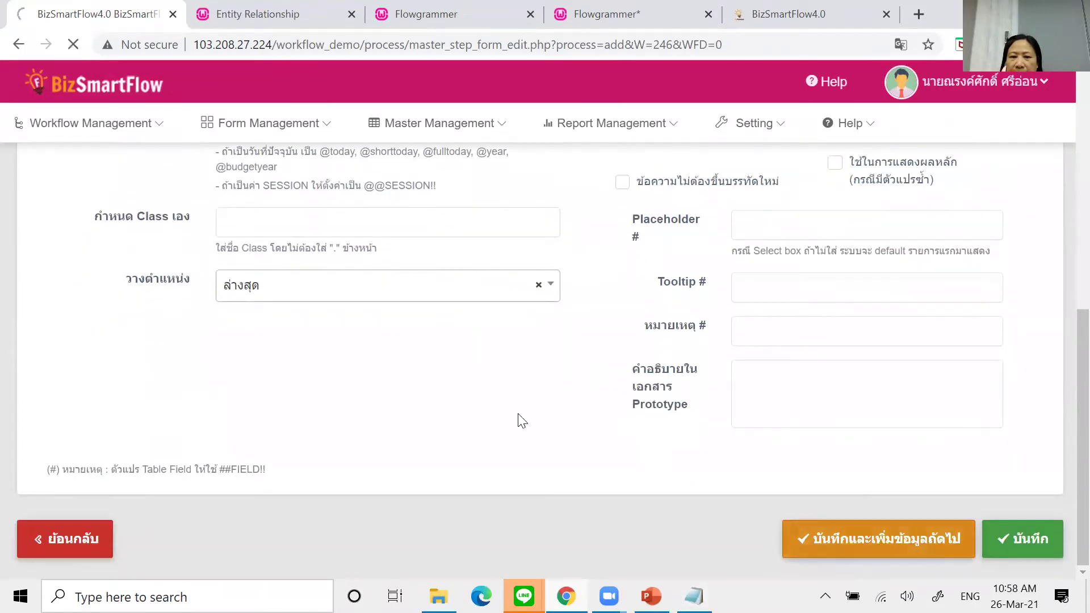
Step: Copy ที่อยู่ from the notes into the new input's display text
{"action": "key", "text": "alt+Tab"}
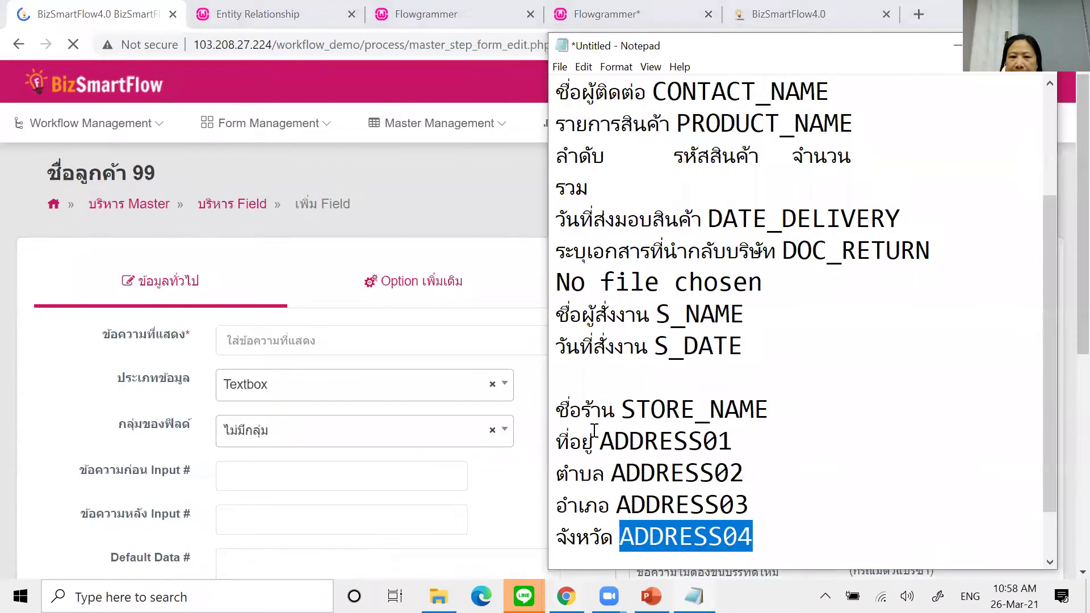
{"action": "left_click_drag", "start_coordinate": [594, 441], "coordinate": [539, 438]}
{"action": "key", "text": "ctrl+c"}
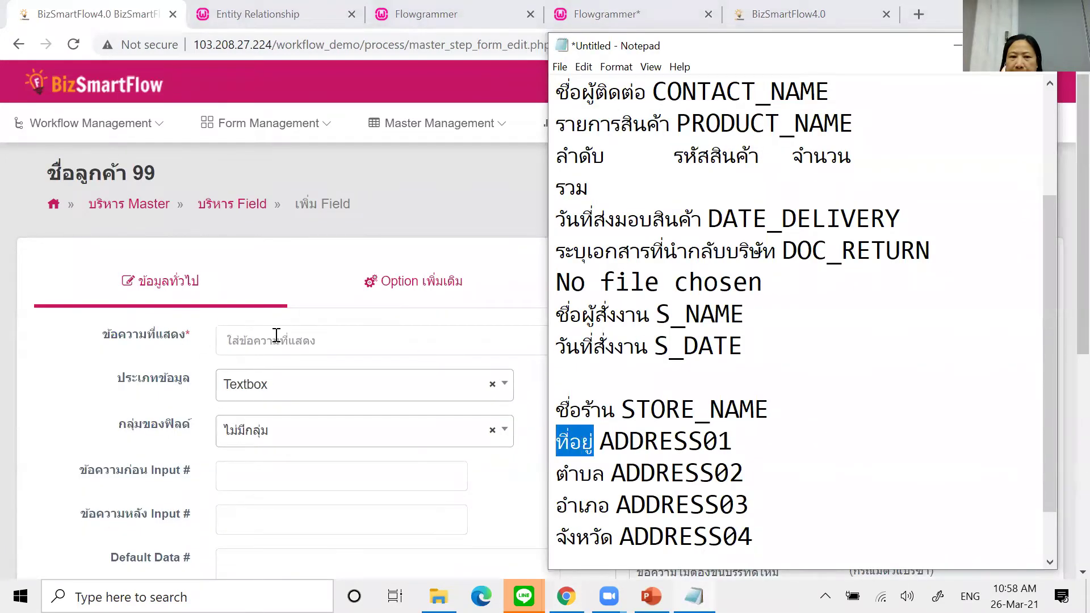
{"action": "left_click", "coordinate": [277, 340]}
{"action": "key", "text": "ctrl+v"}
Step: Copy ADDRESS01 from the notes into the ที่อยู่ input's table field name, then save it and continue to a blank form
{"action": "key", "text": "alt+Tab"}
{"action": "left_click_drag", "start_coordinate": [733, 441], "coordinate": [602, 447]}
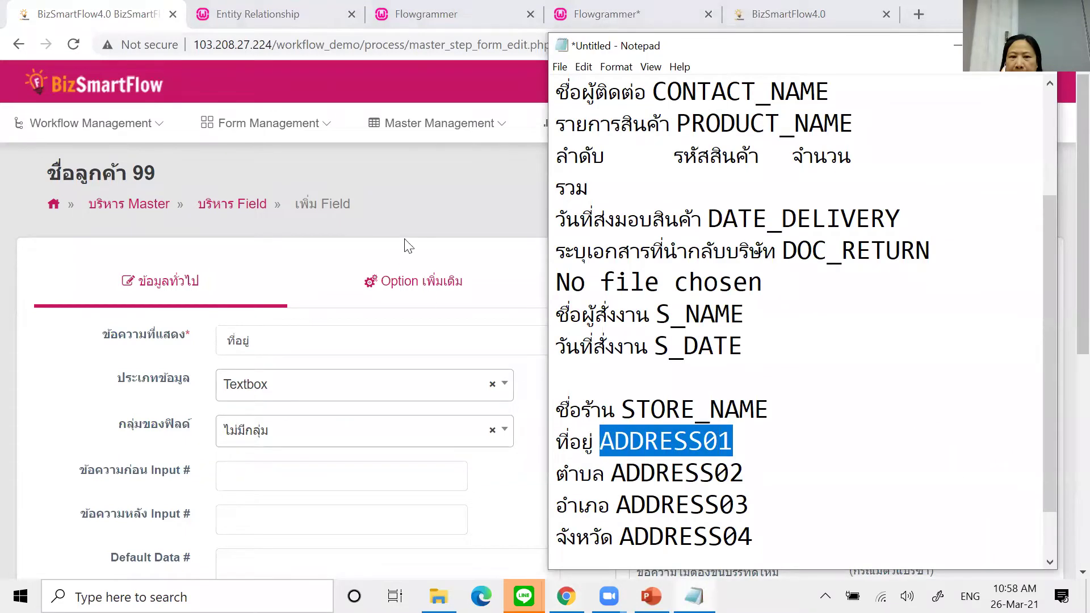
{"action": "key", "text": "ctrl+c"}
{"action": "left_click", "coordinate": [477, 200]}
{"action": "left_click", "coordinate": [732, 365]}
{"action": "key", "text": "ctrl+v"}
{"action": "scroll", "coordinate": [898, 484], "scroll_direction": "down", "scroll_amount": 6}
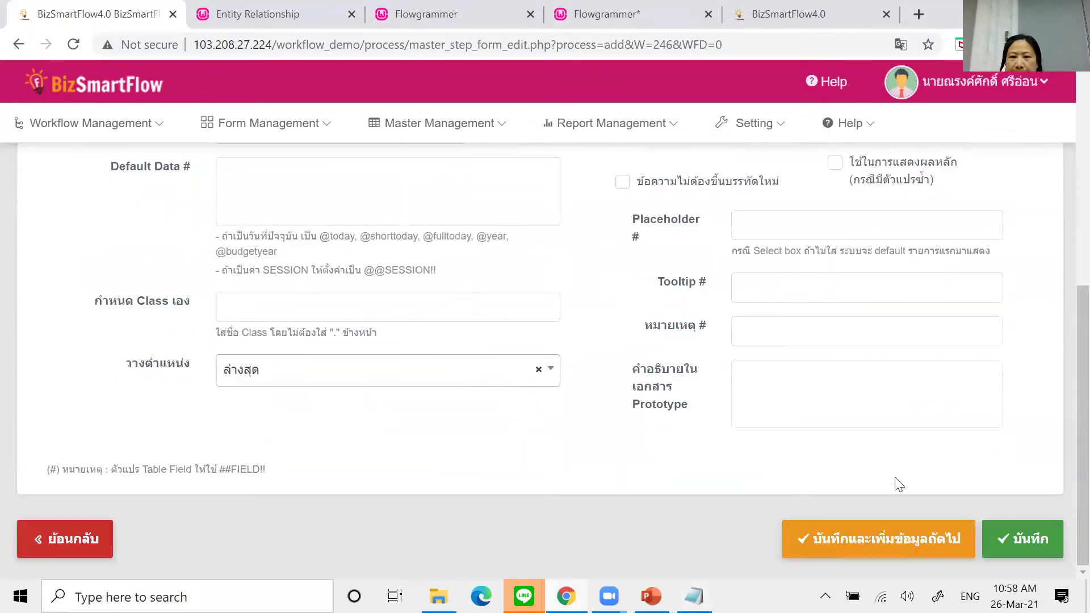
{"action": "left_click", "coordinate": [908, 542]}
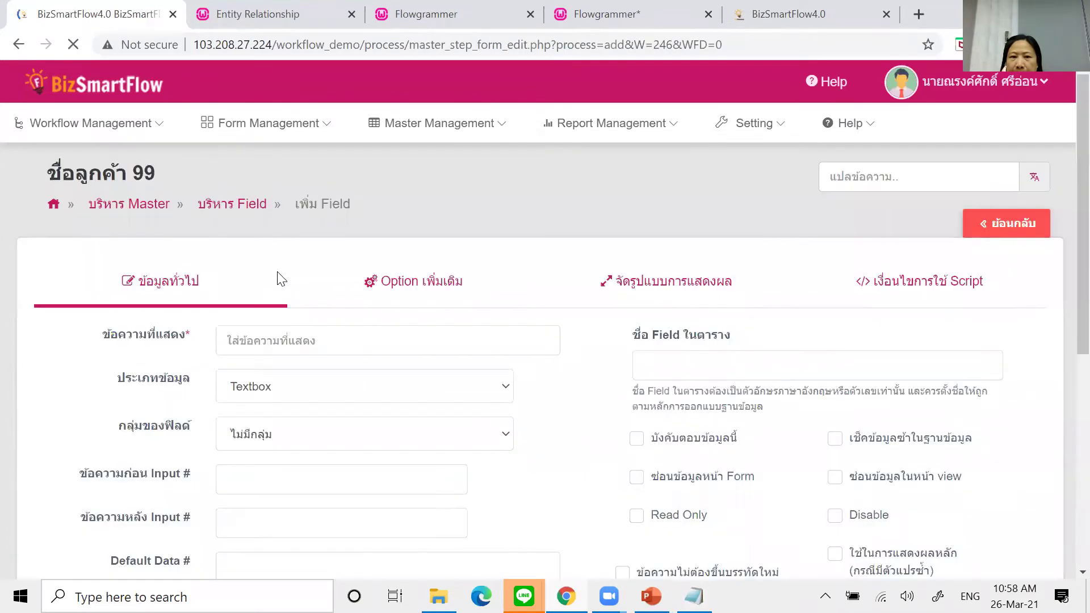
Step: Enter postcode as the new input's display text and copy it into the table field name
{"action": "left_click", "coordinate": [264, 335]}
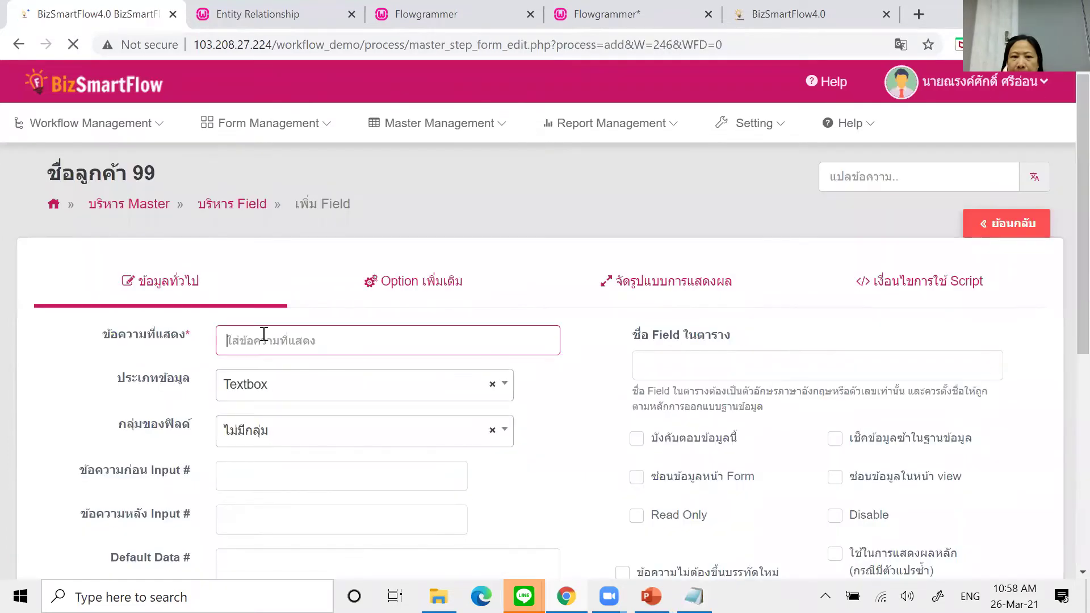
{"action": "type", "text": "post"}
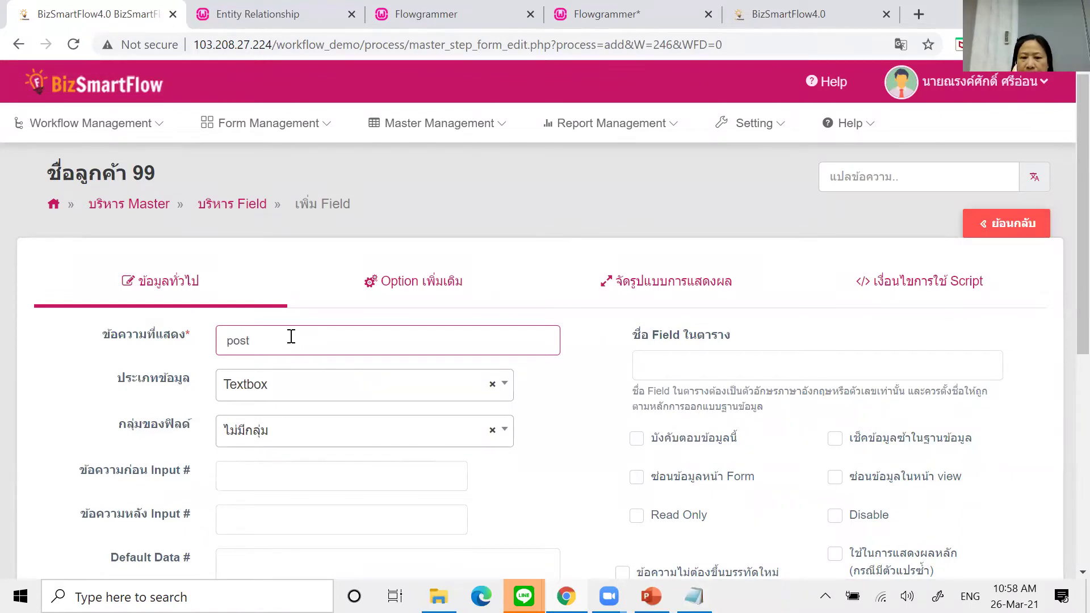
{"action": "type", "text": "code"}
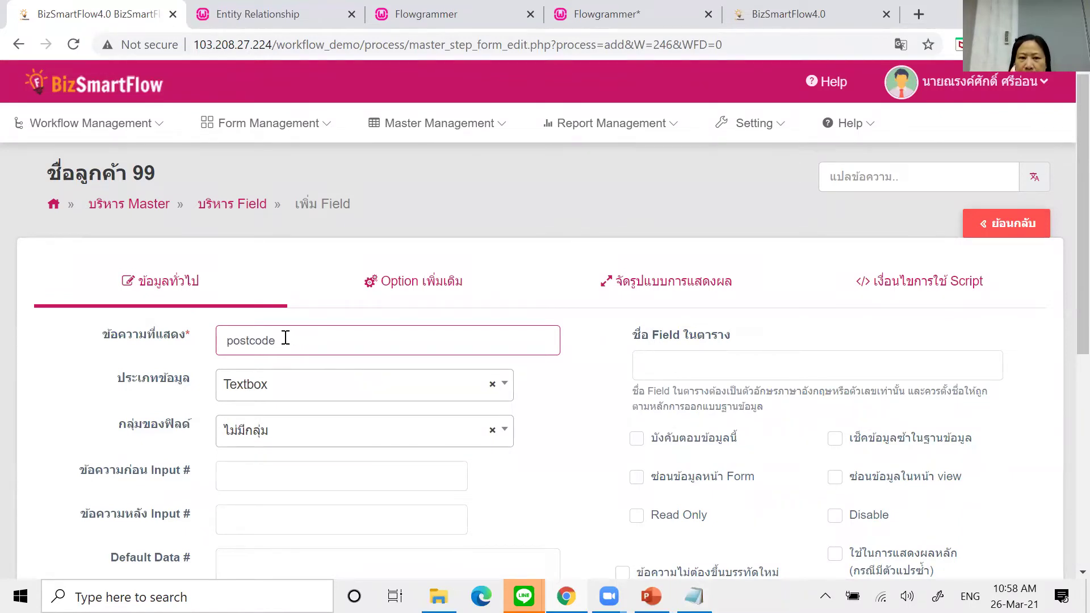
{"action": "left_click_drag", "start_coordinate": [288, 338], "coordinate": [204, 344]}
{"action": "key", "text": "ctrl+c"}
{"action": "left_click", "coordinate": [653, 368]}
{"action": "key", "text": "ctrl+v"}
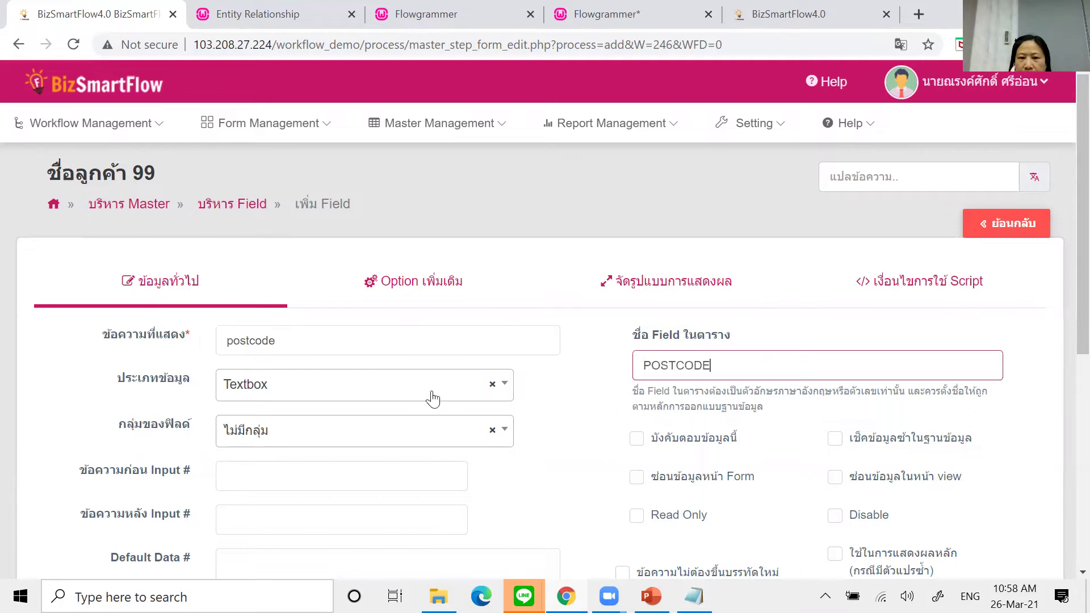
Step: Set the postcode input's data type to รหัสไปรษณีย์ and save it, returning to the field list
{"action": "left_click", "coordinate": [346, 391]}
{"action": "scroll", "coordinate": [361, 348], "scroll_direction": "down", "scroll_amount": 5}
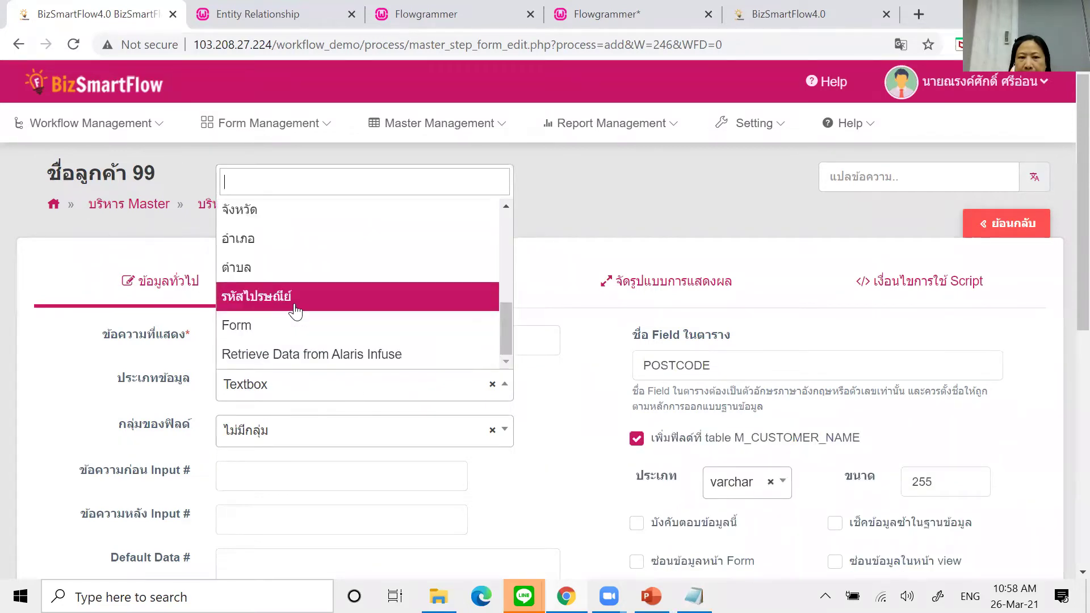
{"action": "left_click", "coordinate": [299, 298]}
{"action": "scroll", "coordinate": [306, 408], "scroll_direction": "down", "scroll_amount": 10}
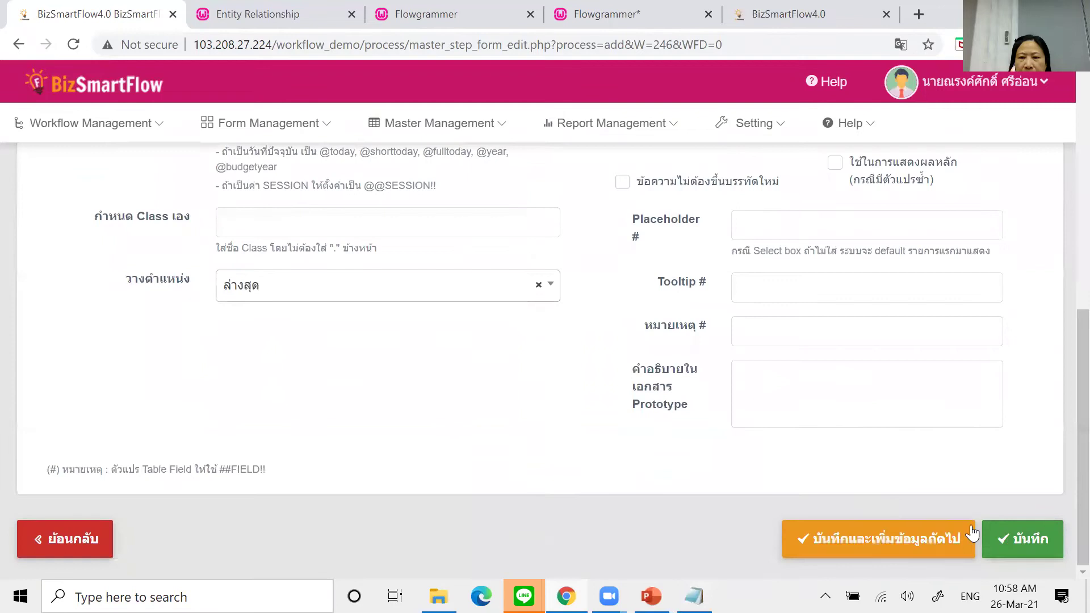
{"action": "left_click", "coordinate": [1022, 538]}
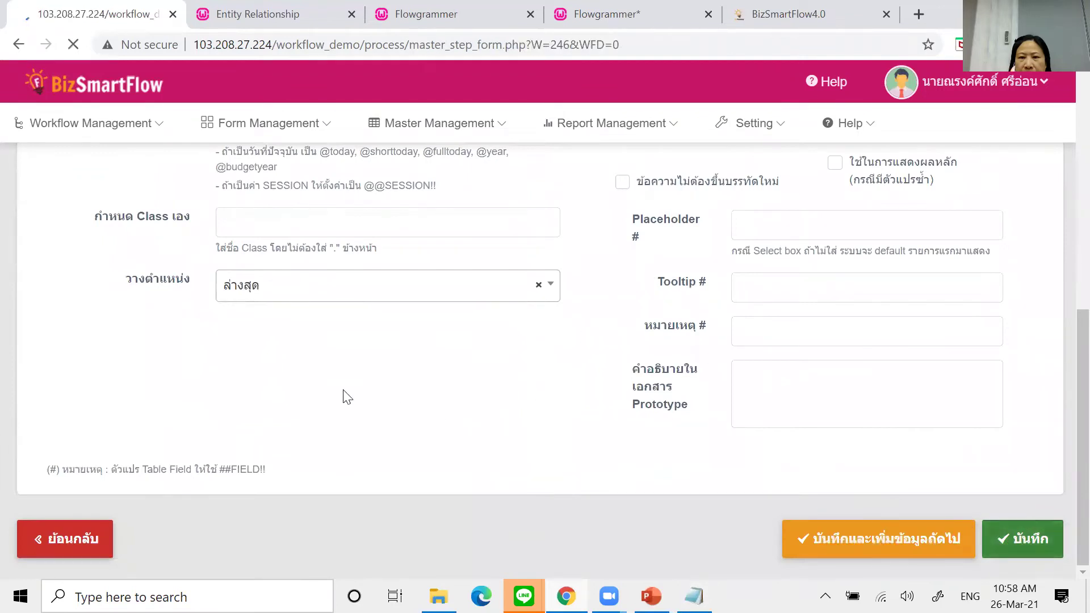
Step: Move the ที่อยู่ field above ตำบล in the field list and save the field positions
{"action": "scroll", "coordinate": [372, 487], "scroll_direction": "down", "scroll_amount": 5}
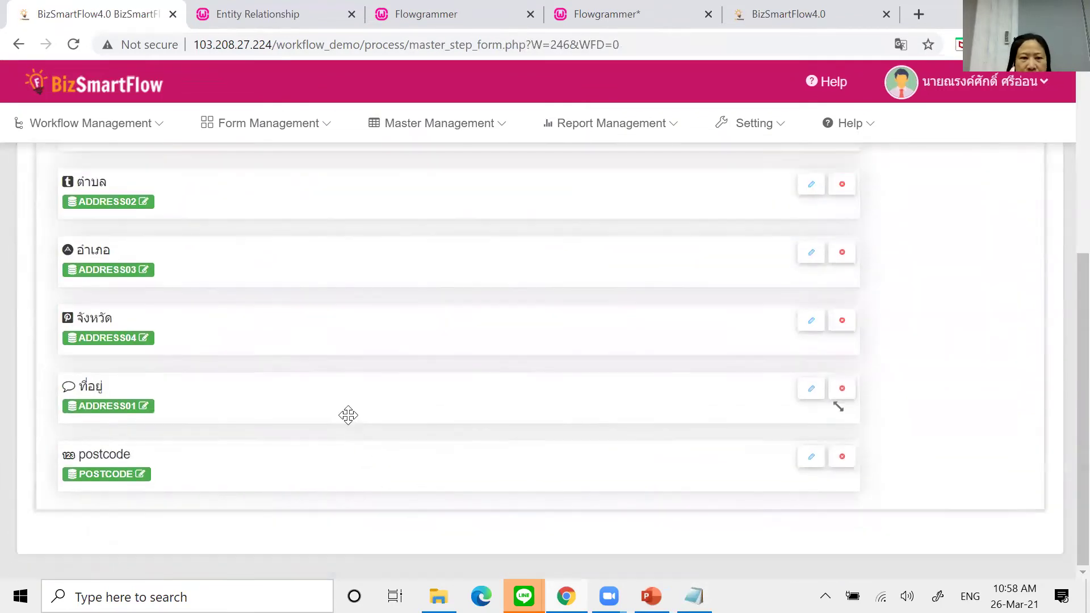
{"action": "left_click_drag", "start_coordinate": [353, 387], "coordinate": [359, 228]}
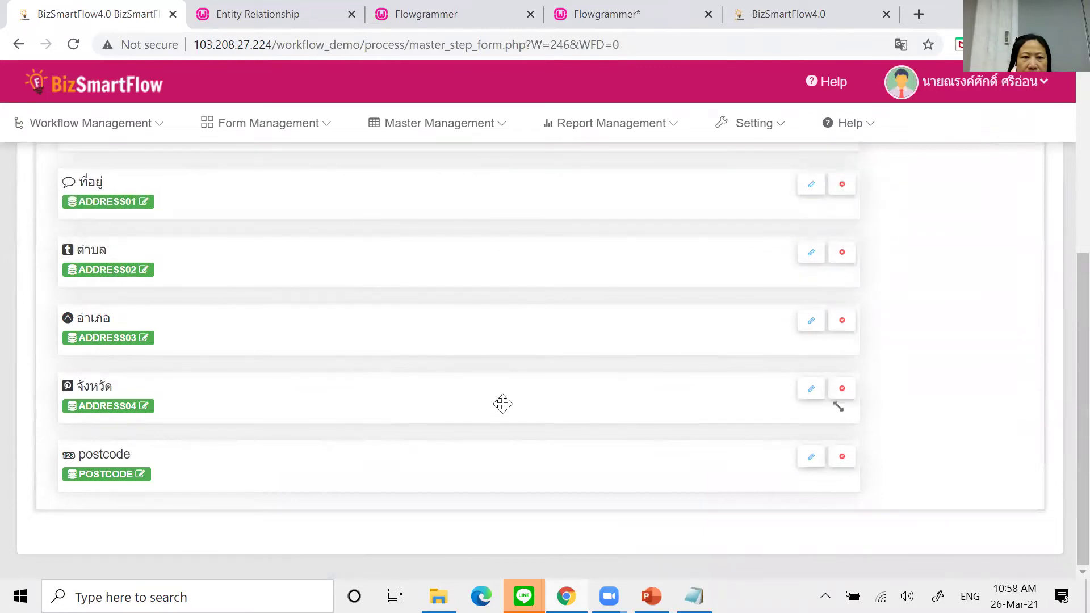
{"action": "scroll", "coordinate": [503, 407], "scroll_direction": "up", "scroll_amount": 3}
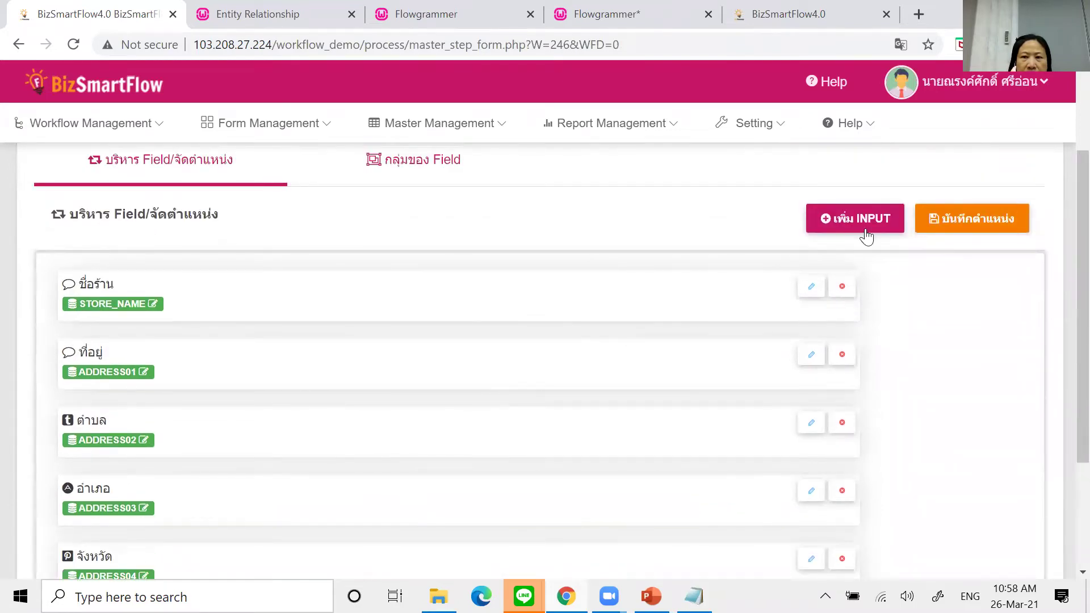
{"action": "left_click", "coordinate": [965, 219]}
{"action": "left_click", "coordinate": [518, 409]}
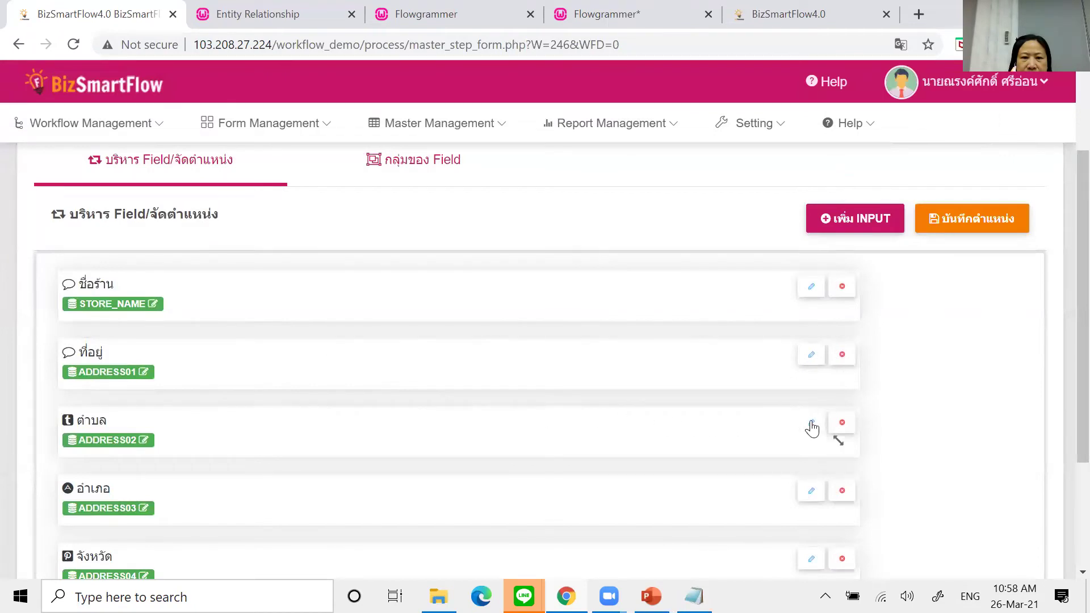
Step: Return from the ตำบล input's options to the field list and reopen the ตำบล input for editing
{"action": "scroll", "coordinate": [313, 407], "scroll_direction": "down", "scroll_amount": 1}
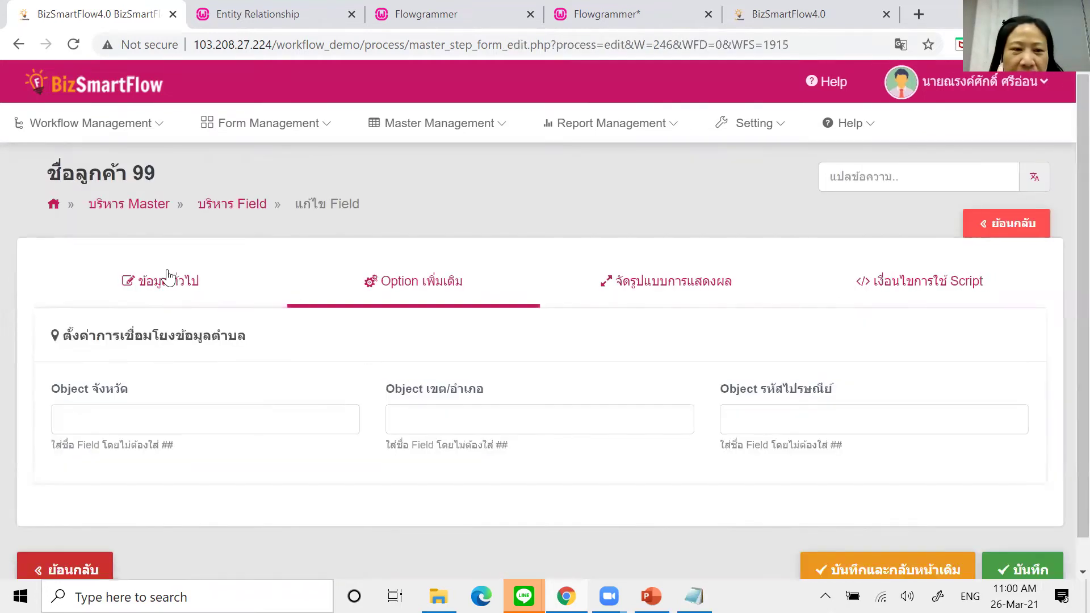
{"action": "left_click", "coordinate": [165, 283]}
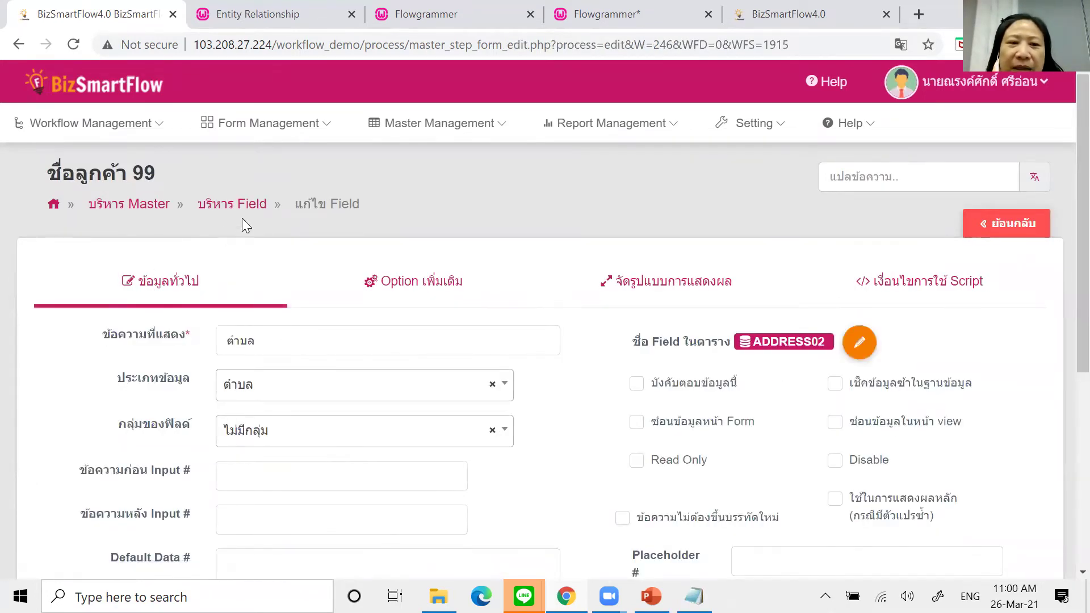
{"action": "left_click", "coordinate": [258, 207]}
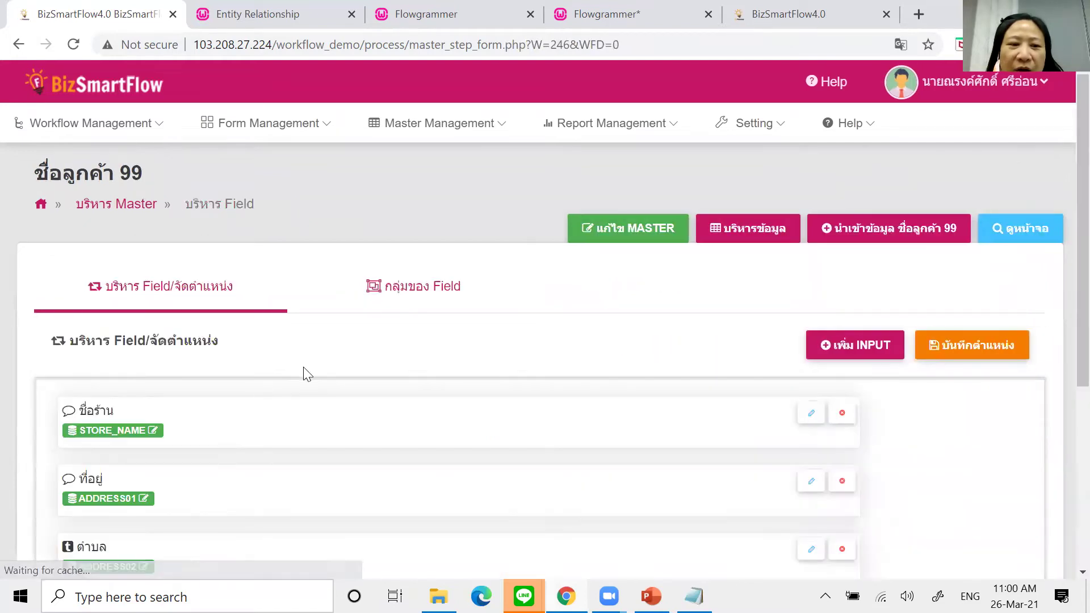
{"action": "scroll", "coordinate": [304, 369], "scroll_direction": "down", "scroll_amount": 5}
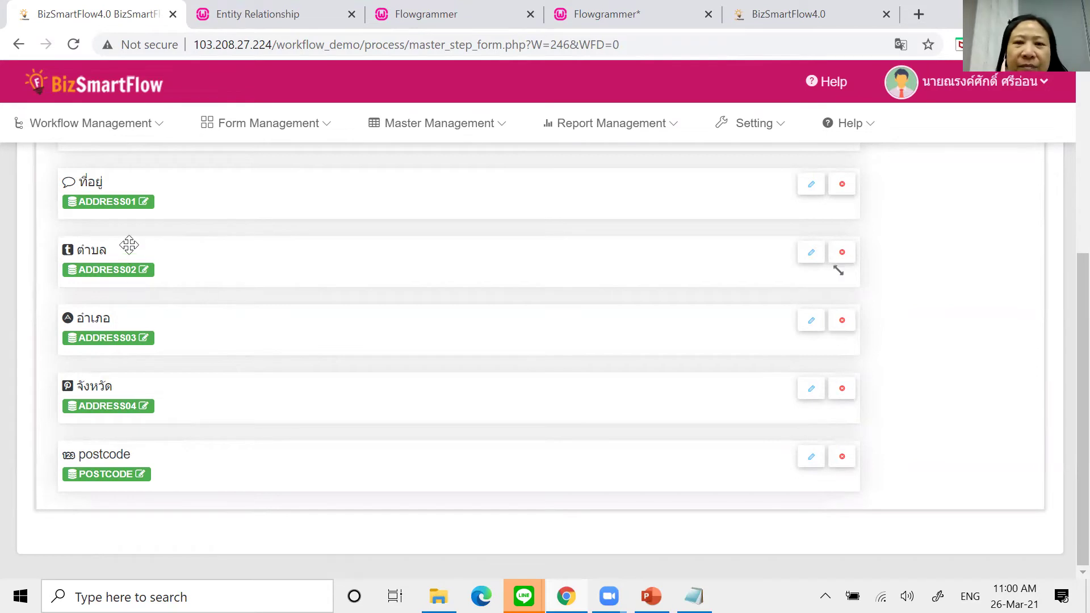
{"action": "left_click", "coordinate": [811, 254]}
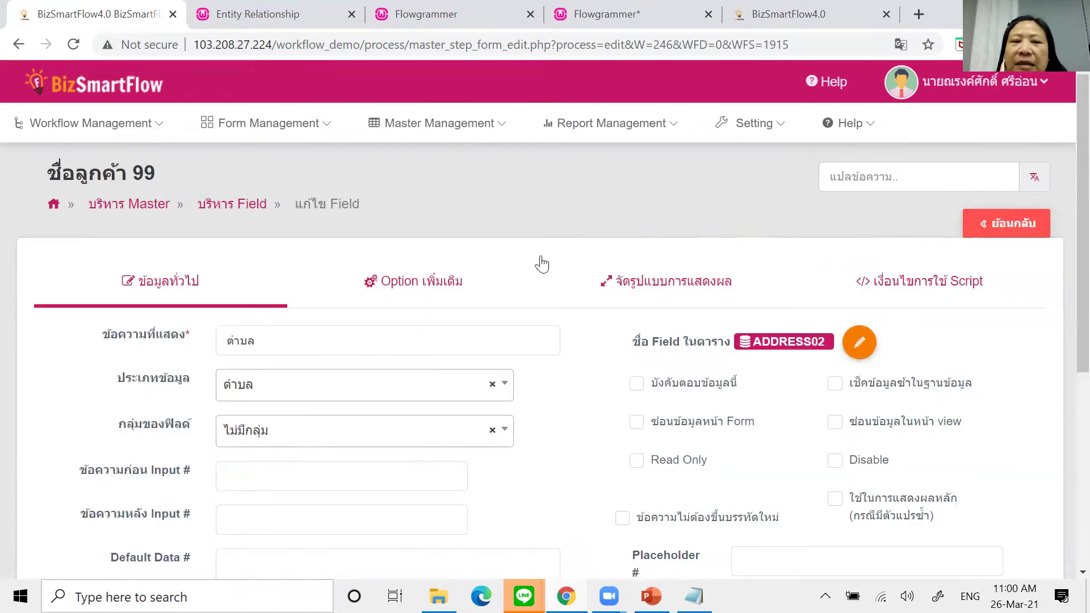
Step: Check the table field names for ตำบล, อำเภอ and จังหวัด in the notes
{"action": "key", "text": "alt+Tab"}
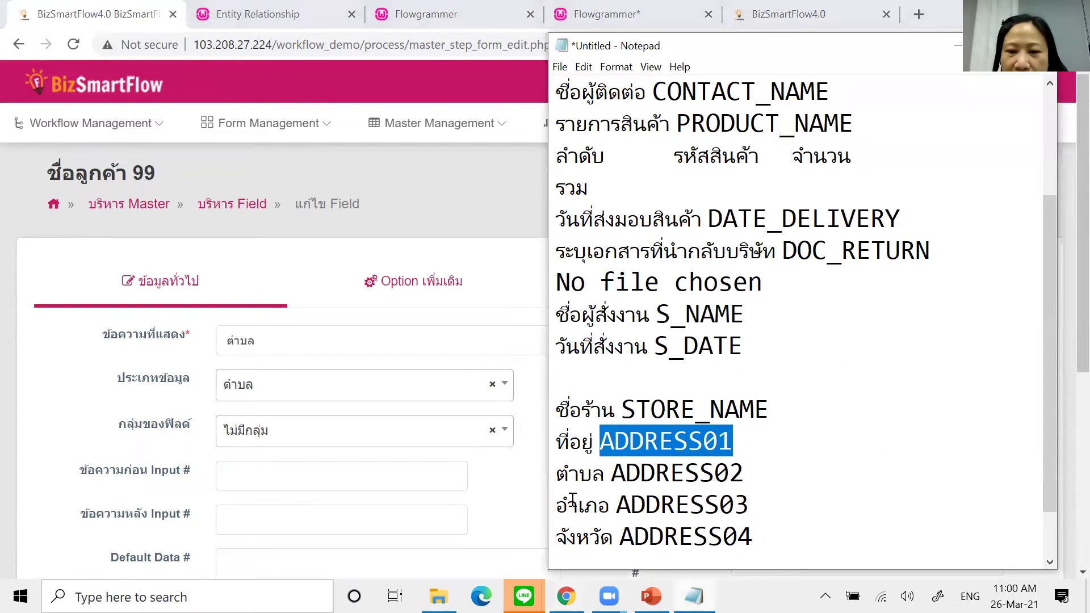
{"action": "left_click_drag", "start_coordinate": [745, 474], "coordinate": [746, 507]}
{"action": "left_click_drag", "start_coordinate": [679, 538], "coordinate": [752, 537]}
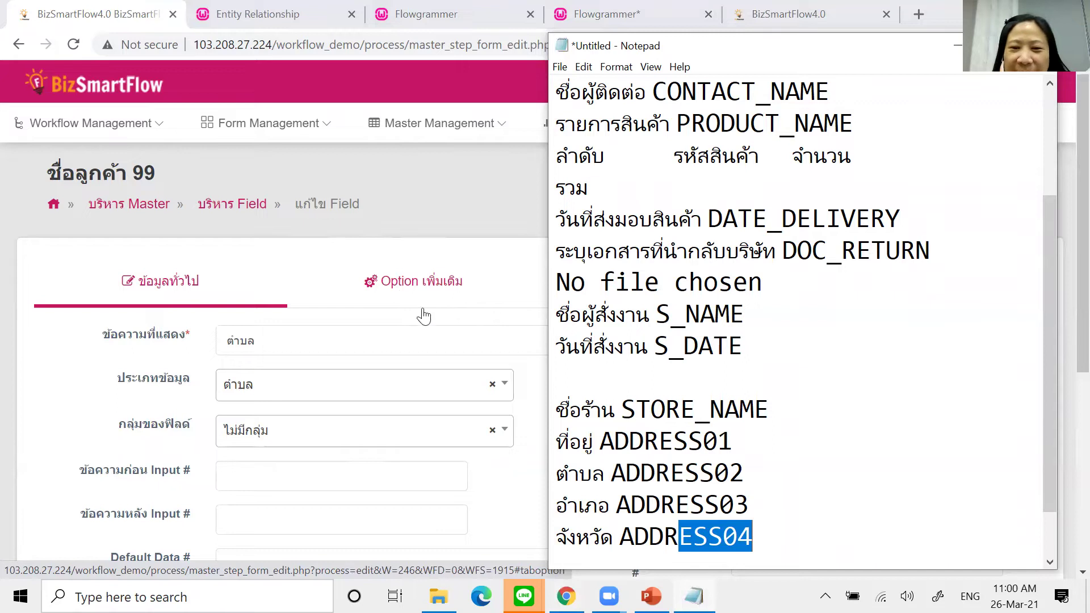
Step: Open the ตำบล input's additional options and set Object จังหวัด to ADDRESS04, copied from the notes
{"action": "left_click", "coordinate": [400, 290]}
{"action": "left_click", "coordinate": [163, 423]}
{"action": "key", "text": "alt+Tab"}
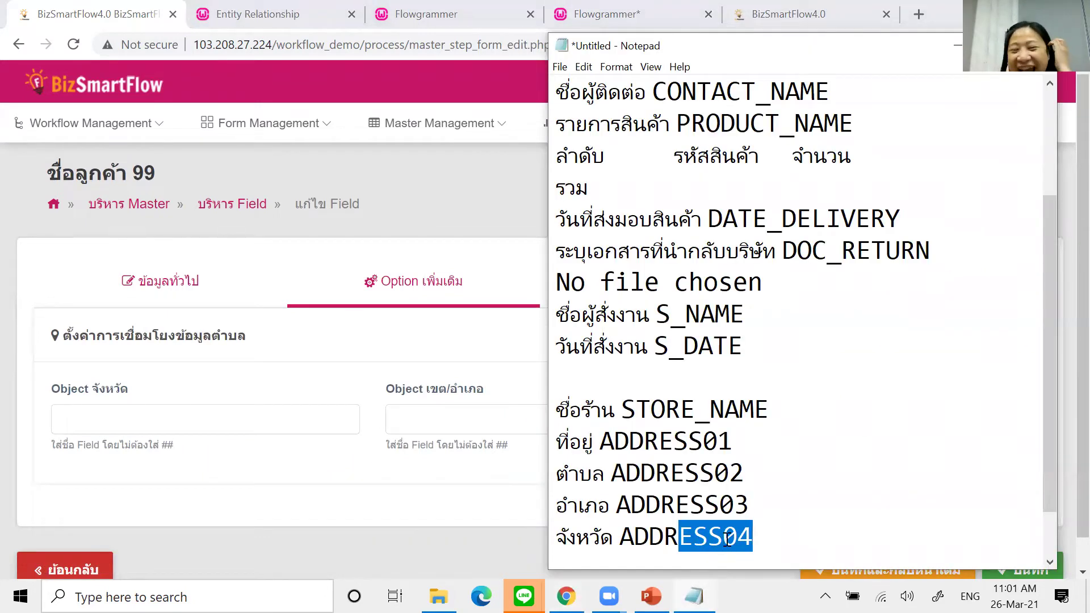
{"action": "left_click_drag", "start_coordinate": [755, 539], "coordinate": [623, 539]}
{"action": "key", "text": "ctrl+c"}
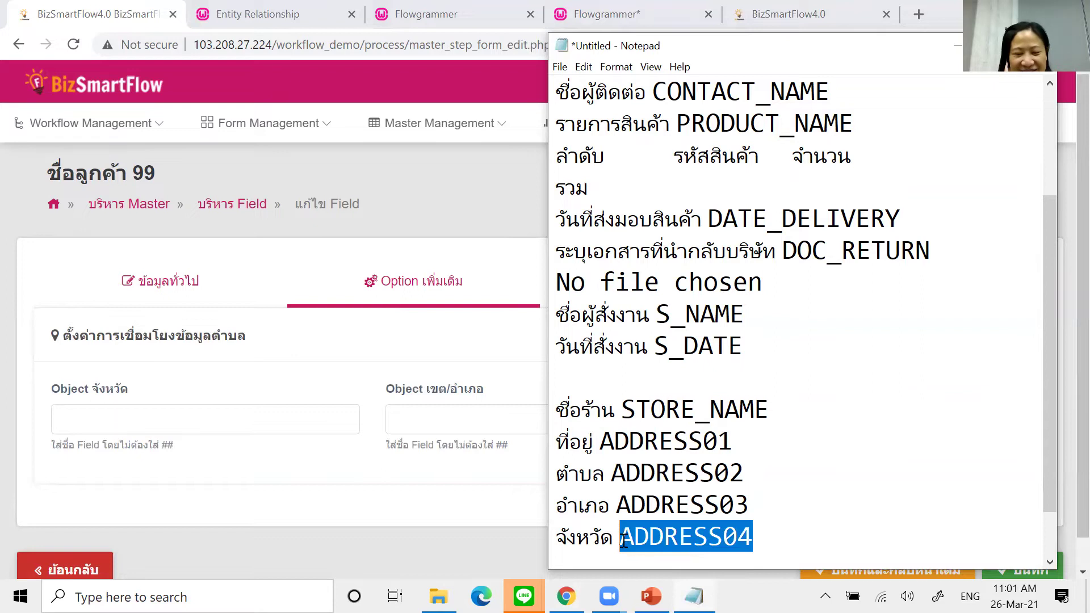
{"action": "left_click", "coordinate": [253, 409]}
{"action": "key", "text": "ctrl+v"}
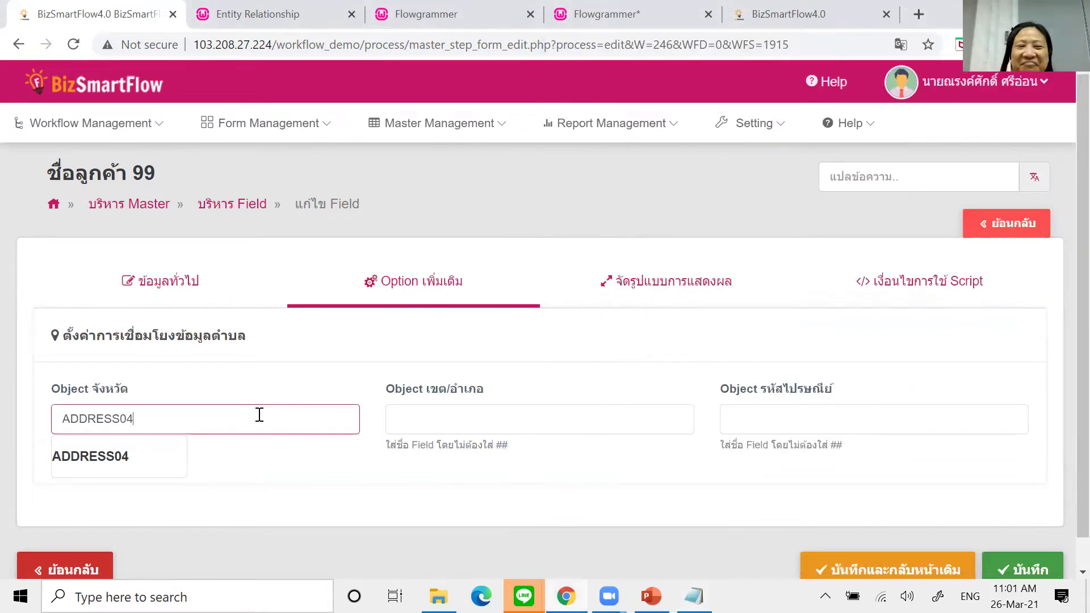
{"action": "left_click", "coordinate": [151, 472]}
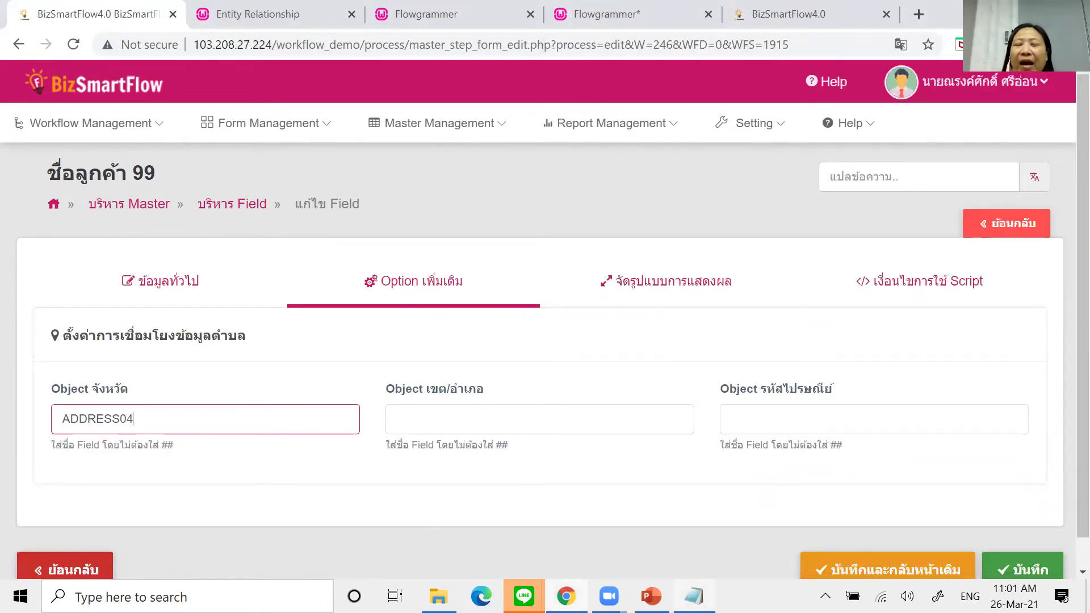
Step: Copy ADDRESS03 from the notes and set it as the ตำบล input's Object เขต/อำเภอ
{"action": "key", "text": "alt+Tab"}
{"action": "left_click_drag", "start_coordinate": [750, 506], "coordinate": [617, 514]}
{"action": "key", "text": "ctrl+c"}
{"action": "left_click", "coordinate": [450, 421]}
{"action": "key", "text": "ctrl+v"}
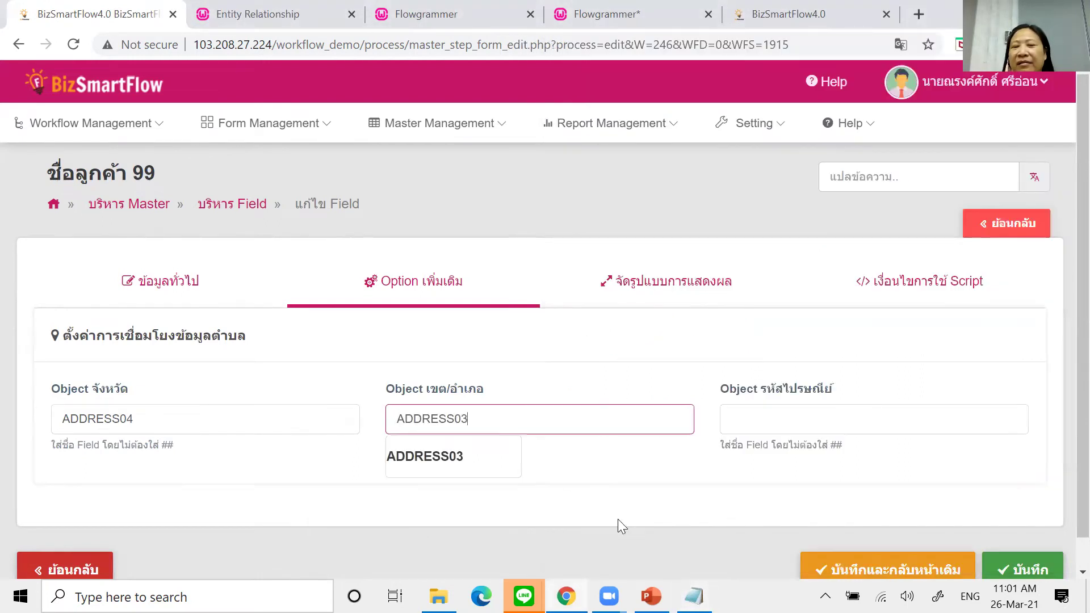
{"action": "left_click", "coordinate": [441, 460]}
Step: Set the ตำบล input's Object รหัสไปรษณีย์ to the suggested field POSTCODE
{"action": "key", "text": "alt+Tab"}
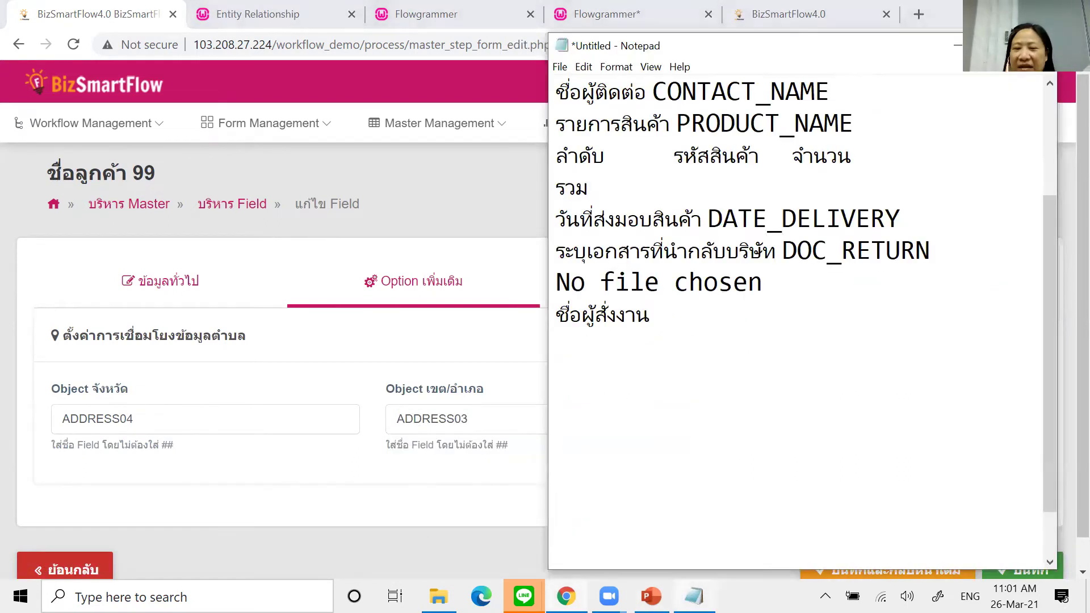
{"action": "left_click_drag", "start_coordinate": [750, 475], "coordinate": [614, 479]}
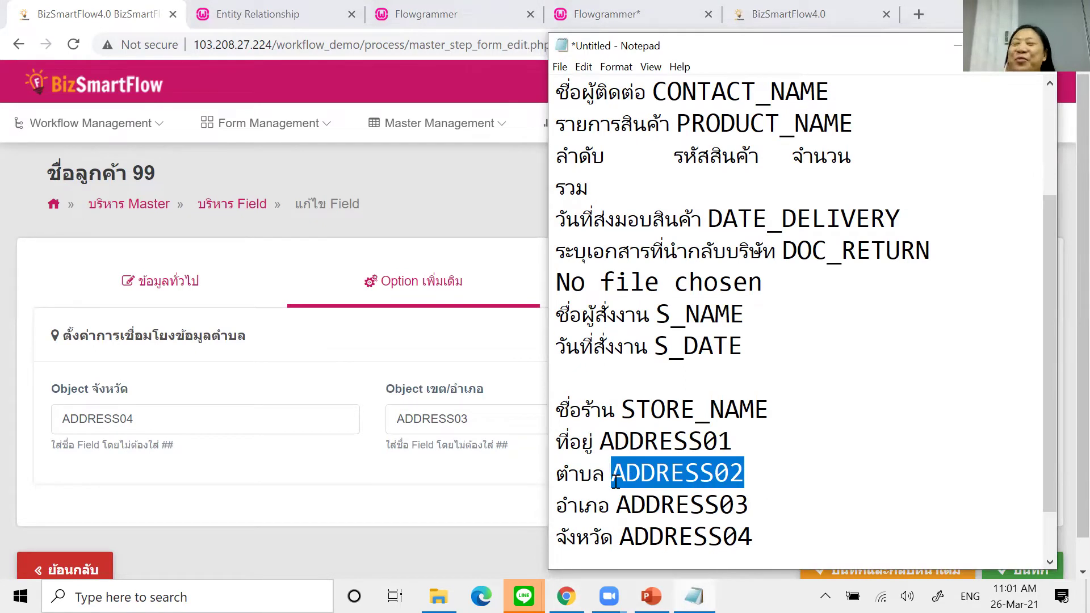
{"action": "left_click", "coordinate": [442, 209]}
{"action": "left_click", "coordinate": [817, 420]}
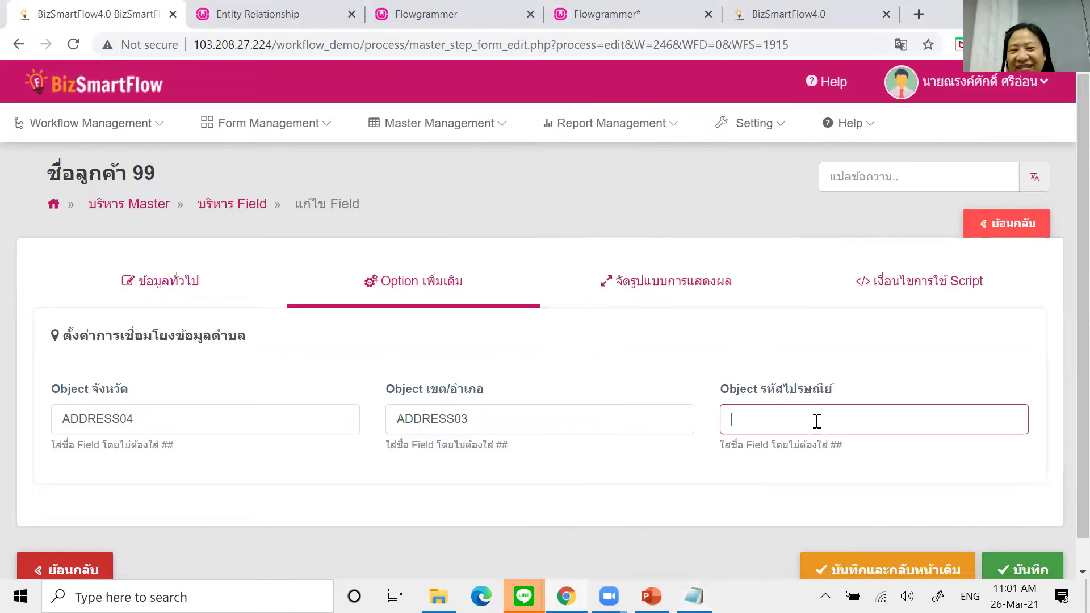
{"action": "type", "text": "PO"}
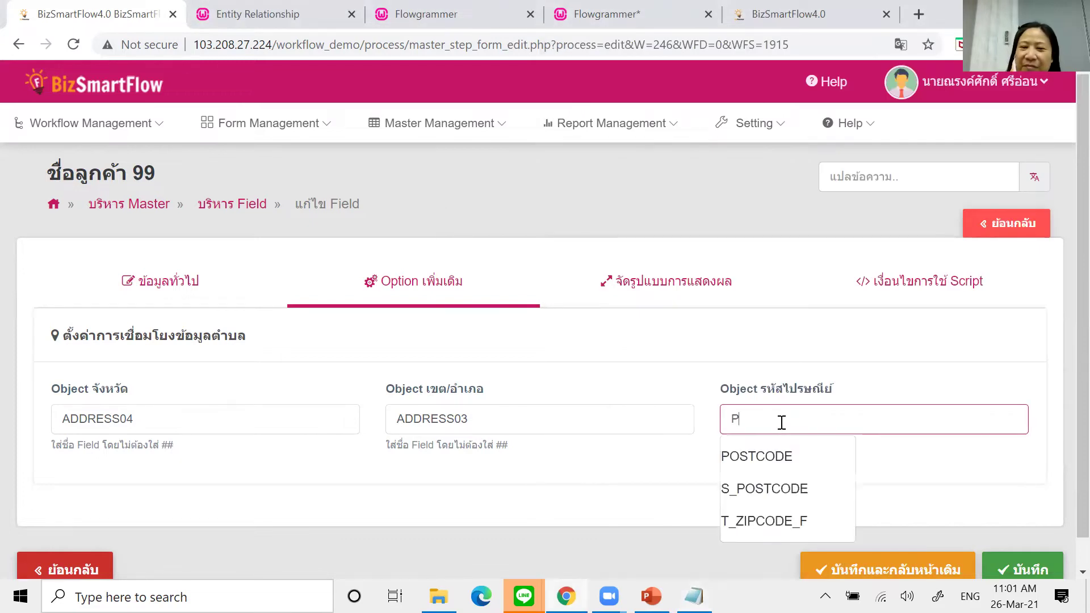
{"action": "left_click", "coordinate": [789, 466]}
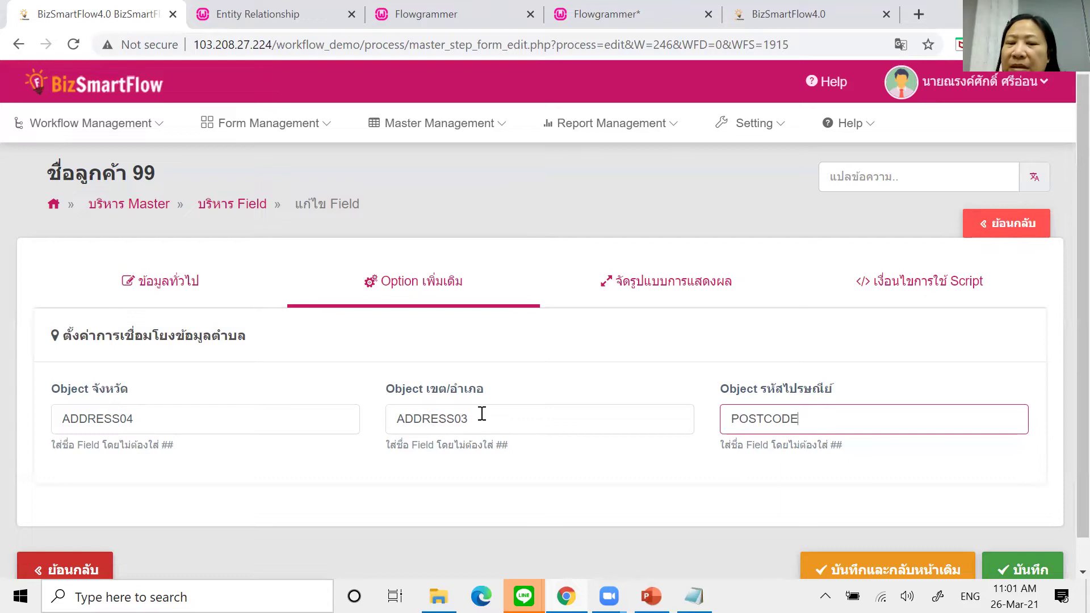
Step: Re-enter Object เขต/อำเภอ by searching for ADD and choosing the suggested field ADDRESS03
{"action": "left_click_drag", "start_coordinate": [482, 414], "coordinate": [382, 414]}
{"action": "type", "text": "ADD"}
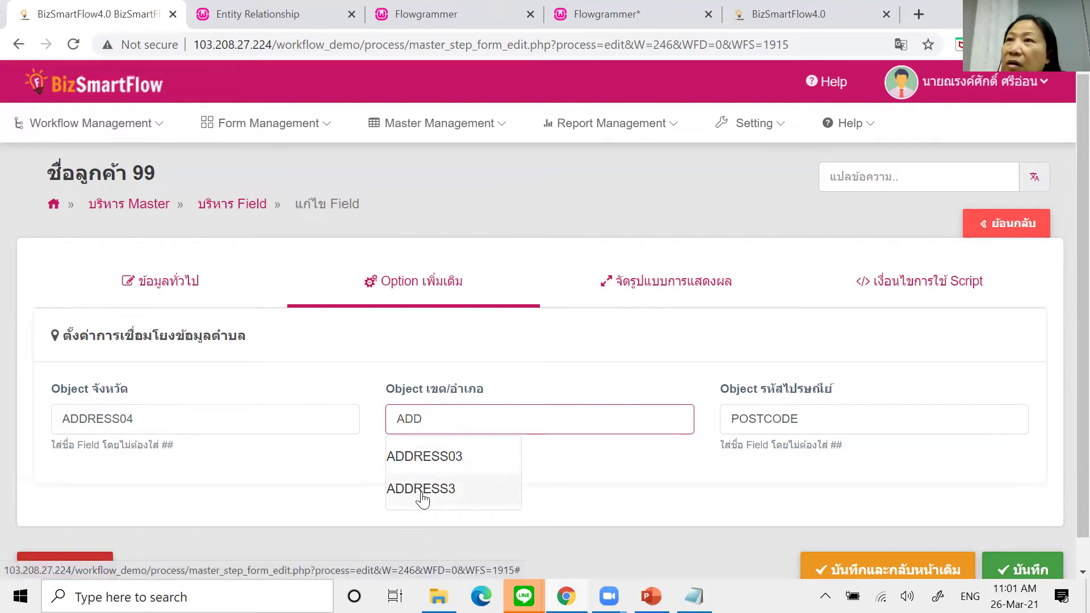
{"action": "left_click", "coordinate": [419, 457]}
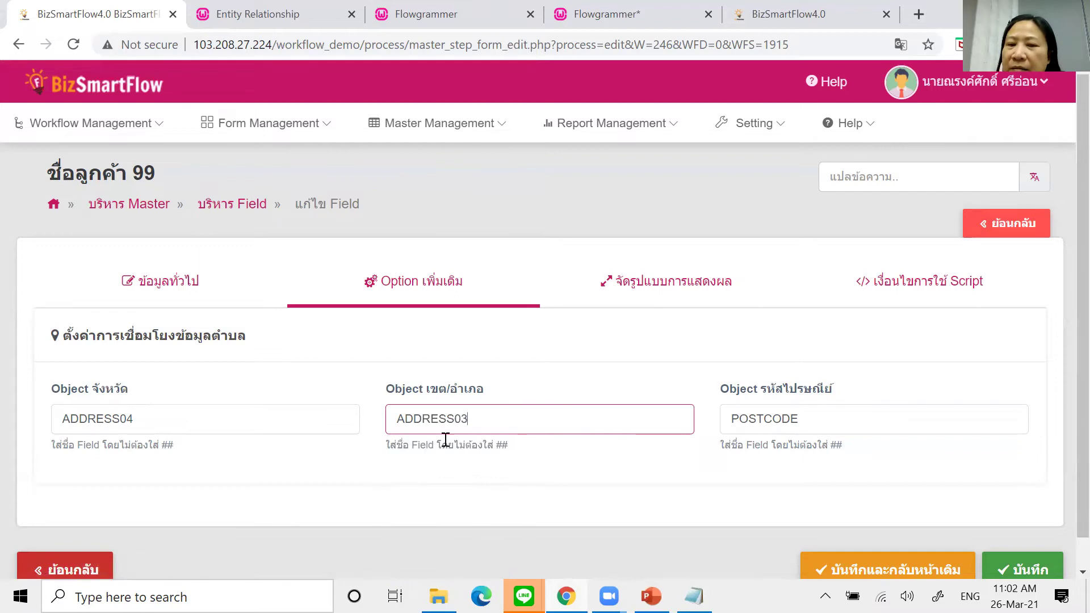
{"action": "double_click", "coordinate": [761, 418]}
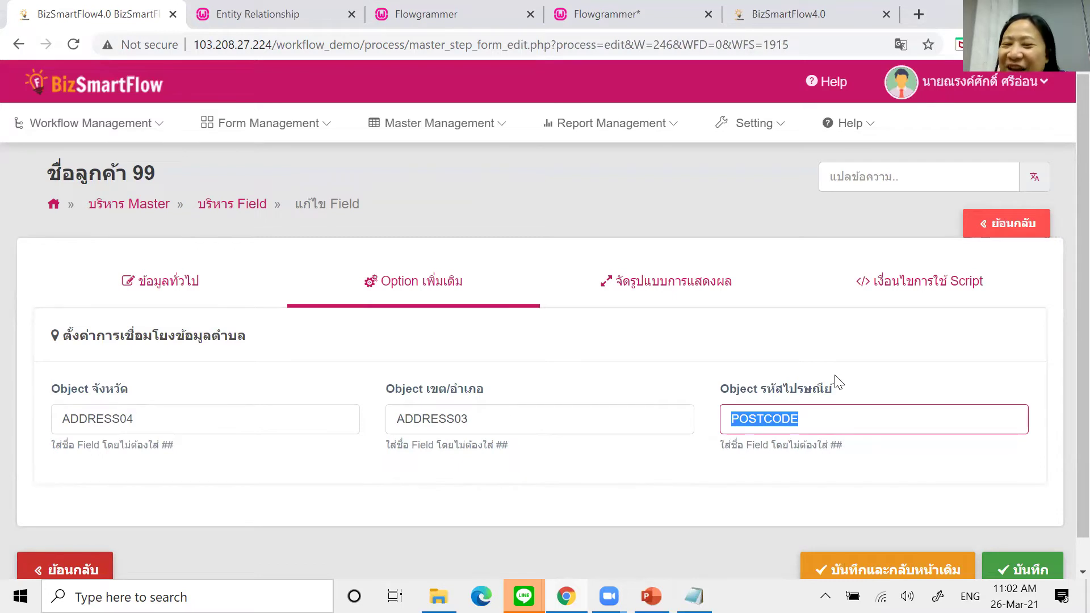
{"action": "left_click", "coordinate": [824, 421]}
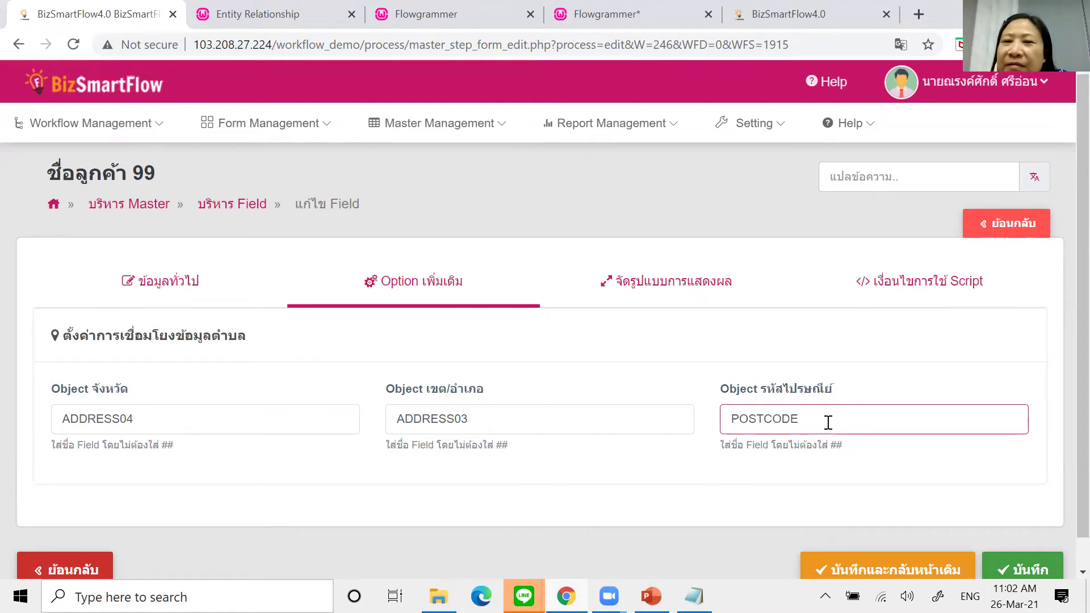
Step: Open the Help page and return to the ตำบล input's editing page
{"action": "left_click", "coordinate": [856, 128]}
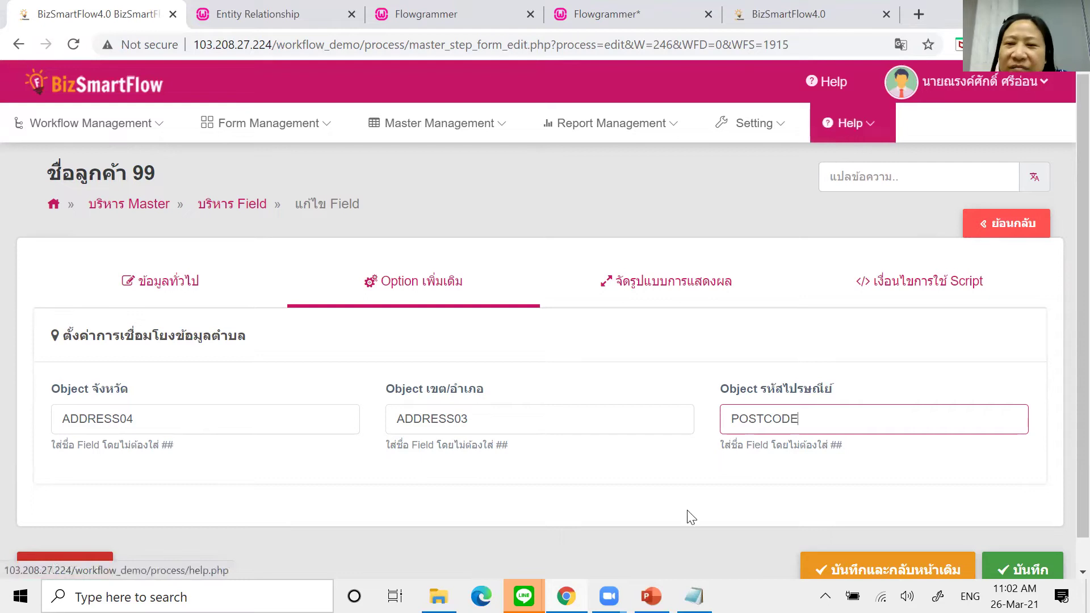
{"action": "left_click", "coordinate": [856, 126]}
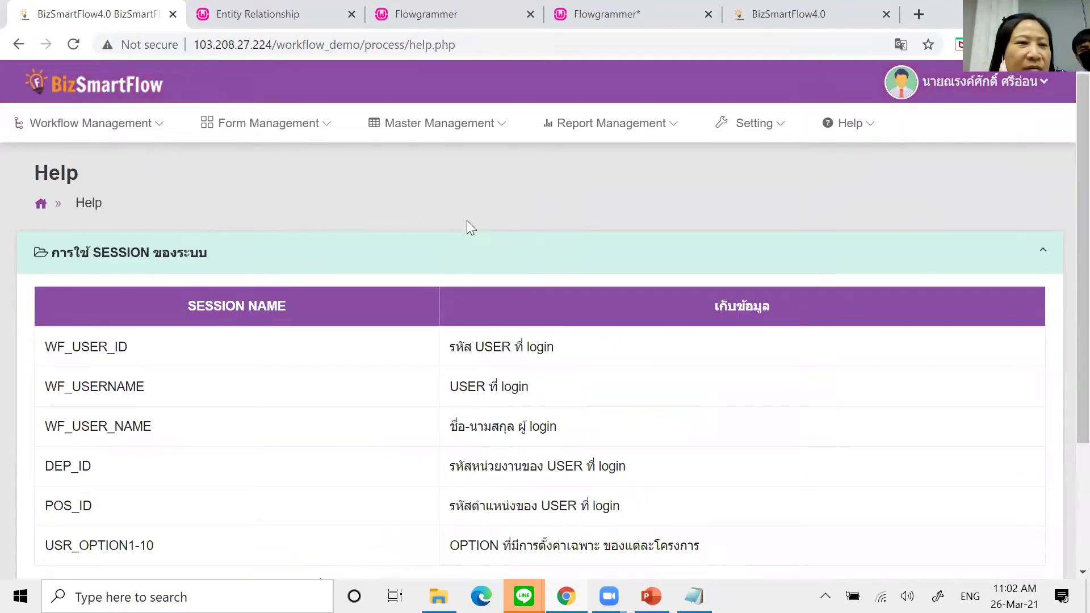
{"action": "left_click", "coordinate": [17, 45]}
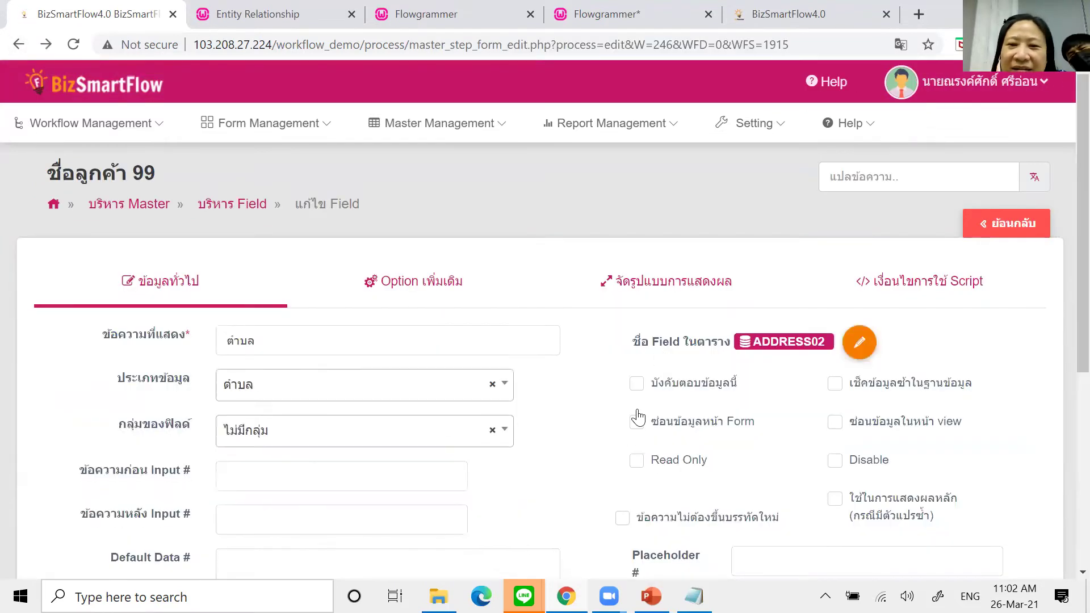
Step: In the ตำบล input's additional options, set Object จังหวัด to ADDRESS04 and Object เขต/อำเภอ to ADDRESS03
{"action": "left_click", "coordinate": [421, 296]}
{"action": "left_click", "coordinate": [261, 419]}
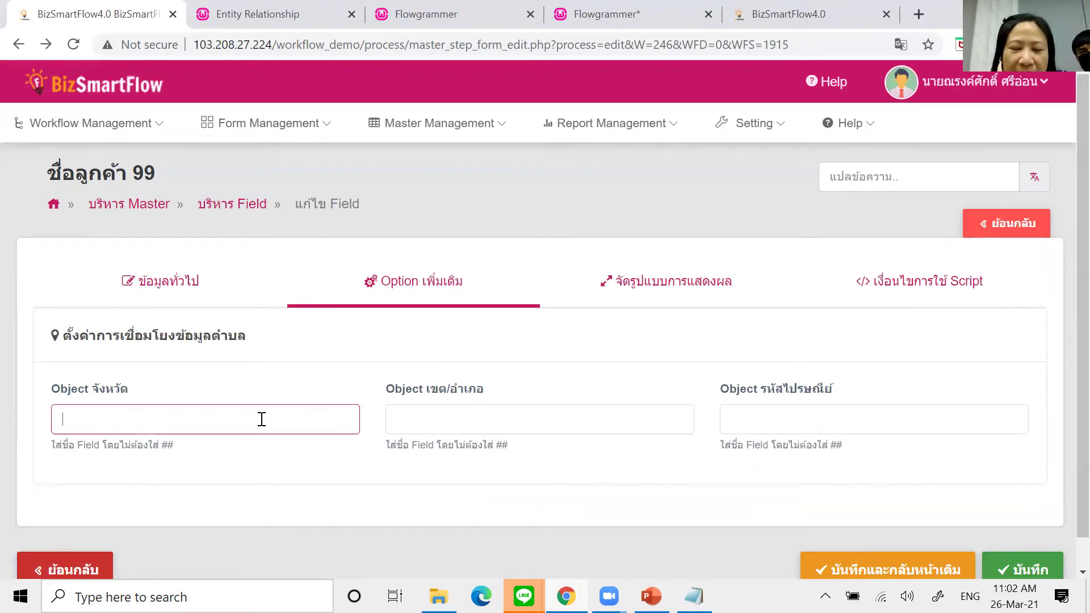
{"action": "type", "text": "4"}
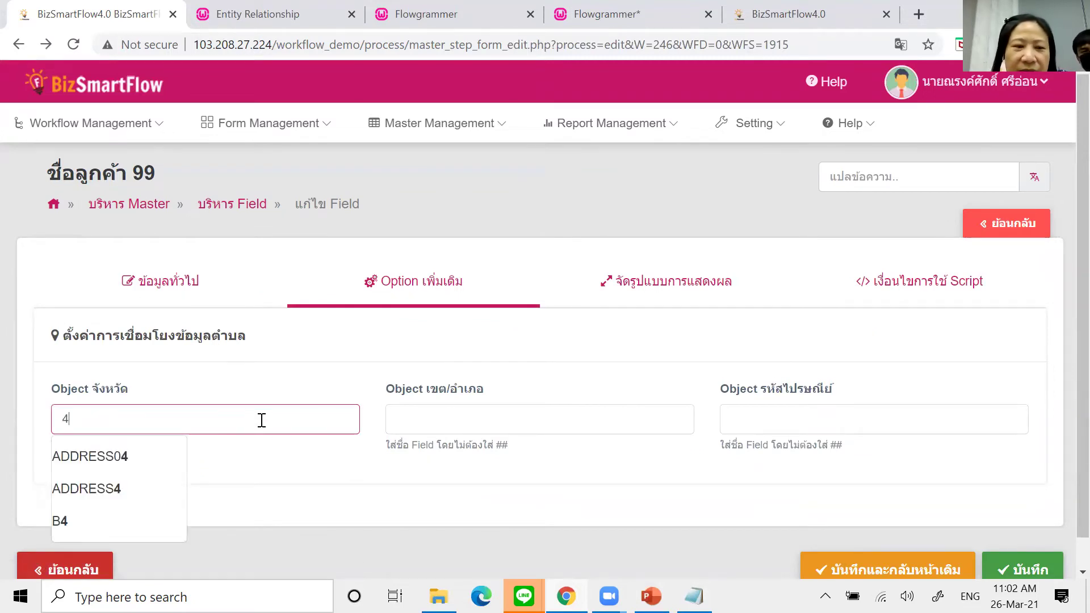
{"action": "left_click", "coordinate": [156, 457]}
{"action": "left_click", "coordinate": [427, 421]}
{"action": "type", "text": "3"}
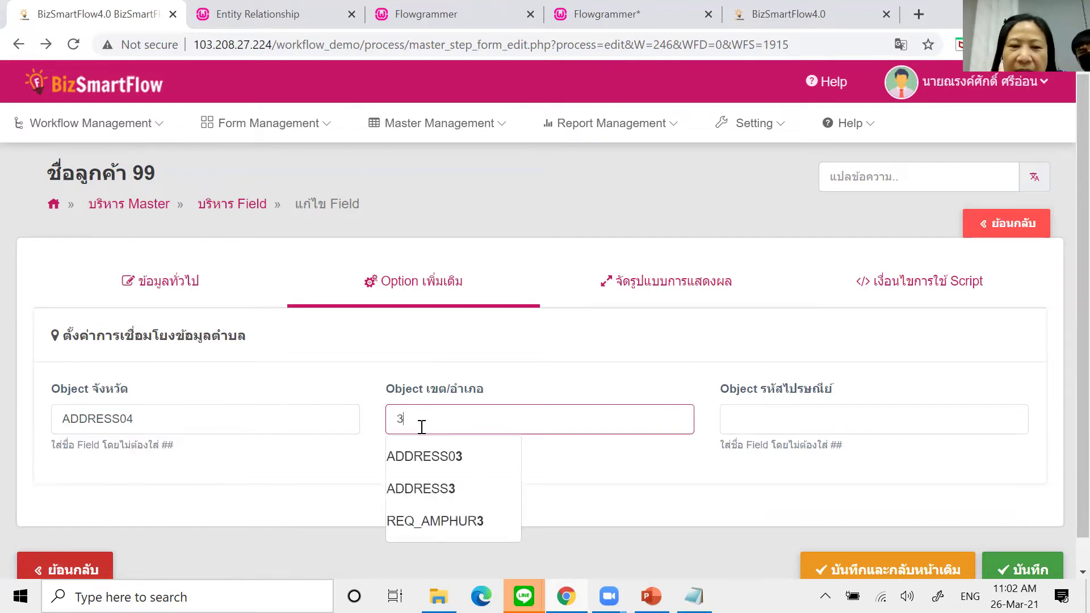
{"action": "left_click", "coordinate": [440, 454]}
Step: Set Object รหัสไปรษณีย์ to POSTCODE and save the ตำบล input, returning to the field list
{"action": "left_click", "coordinate": [803, 425]}
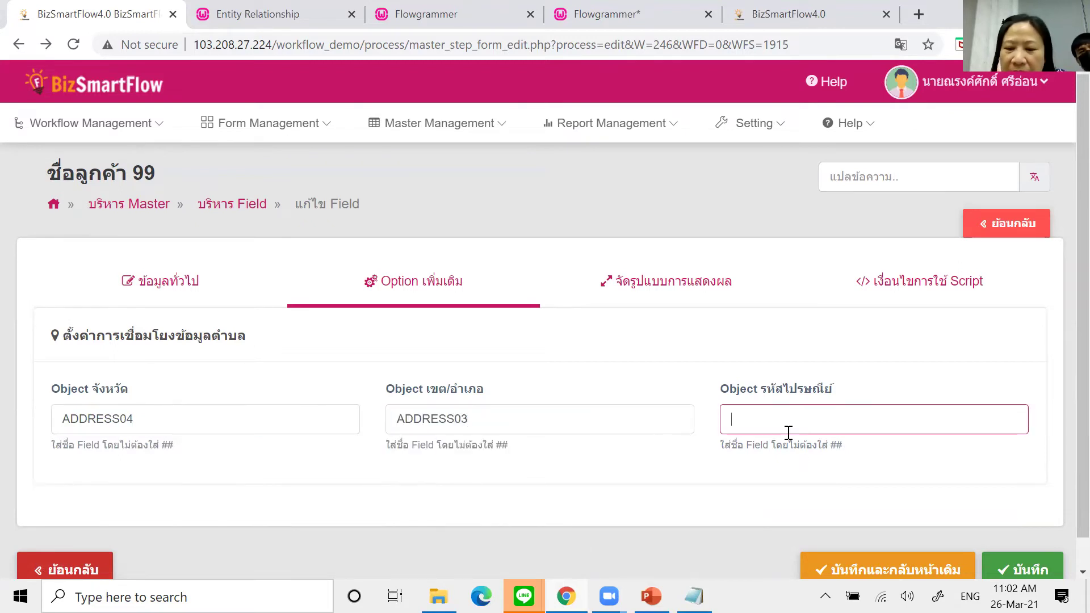
{"action": "type", "text": "P"}
{"action": "left_click", "coordinate": [770, 459]}
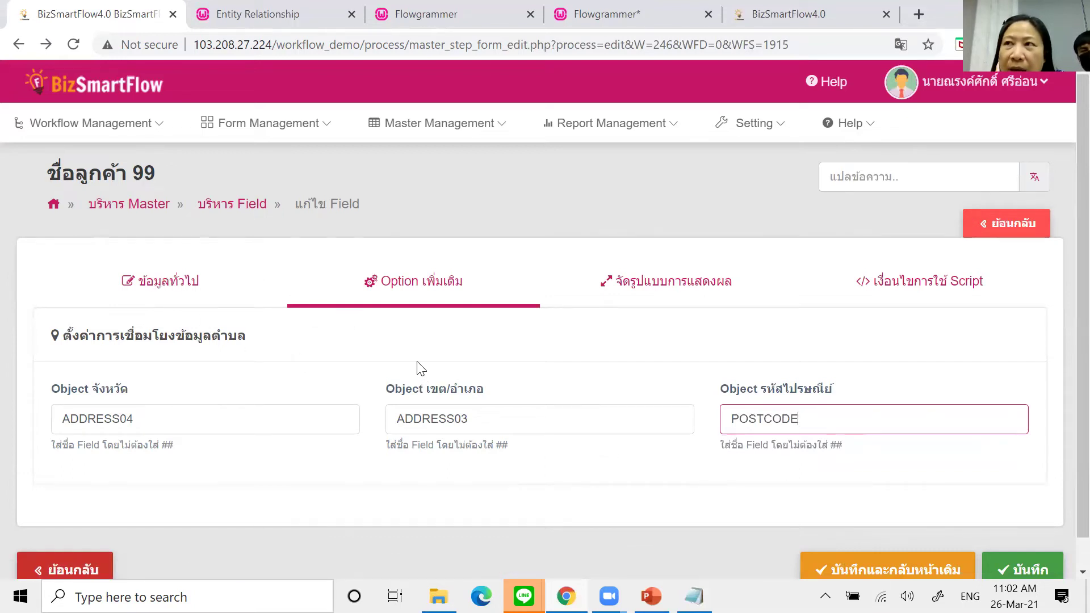
{"action": "left_click", "coordinate": [937, 568]}
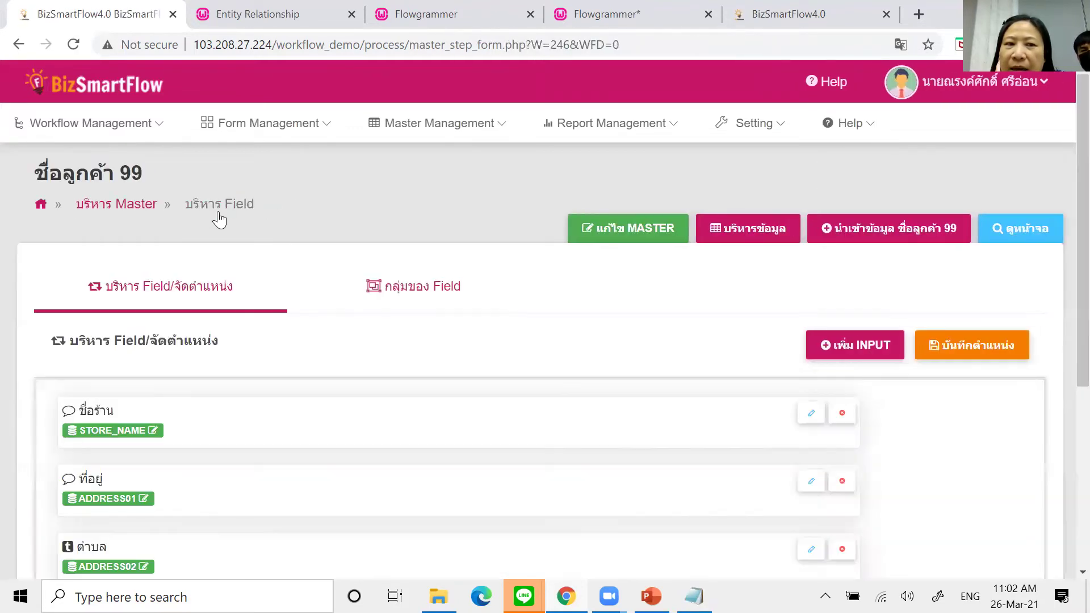
Step: Reopen the ตำบล input's additional options, compare its linked objects with the field names in the notes, and save the input again
{"action": "scroll", "coordinate": [197, 470], "scroll_direction": "down", "scroll_amount": 3}
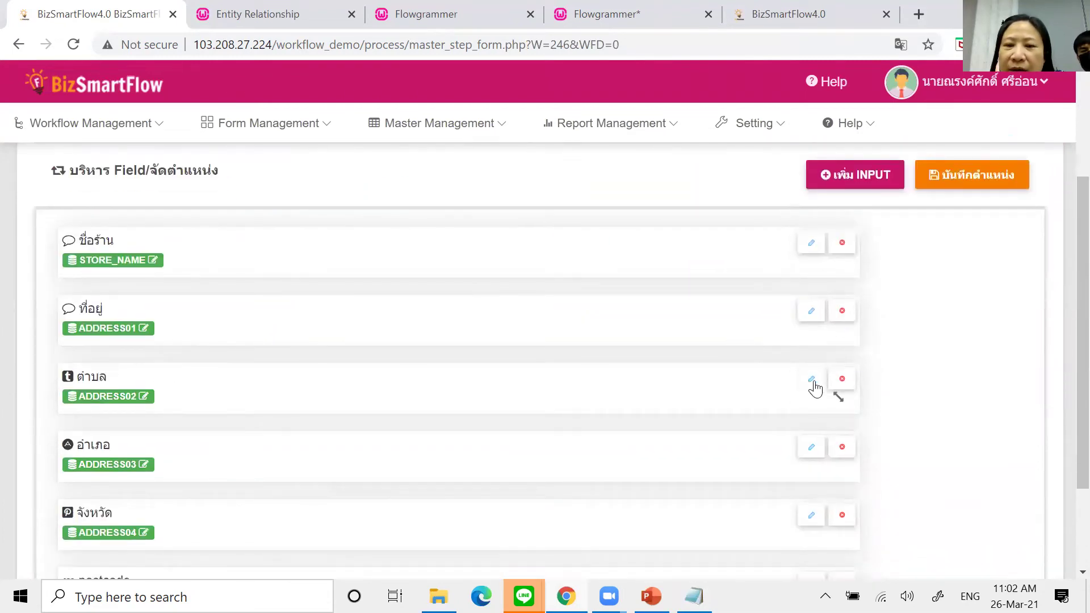
{"action": "left_click", "coordinate": [811, 381]}
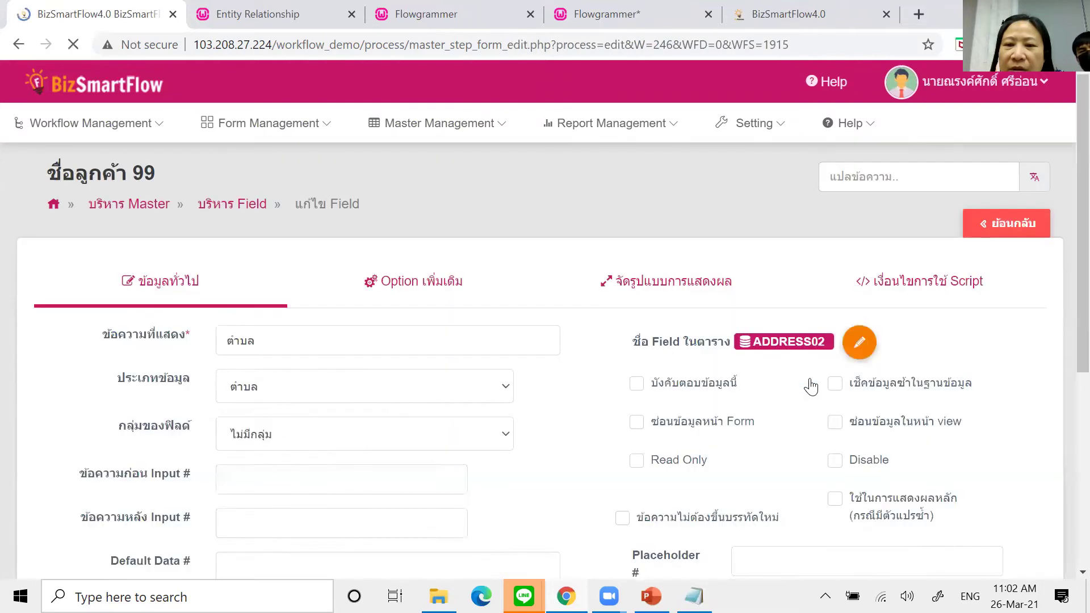
{"action": "left_click", "coordinate": [414, 287]}
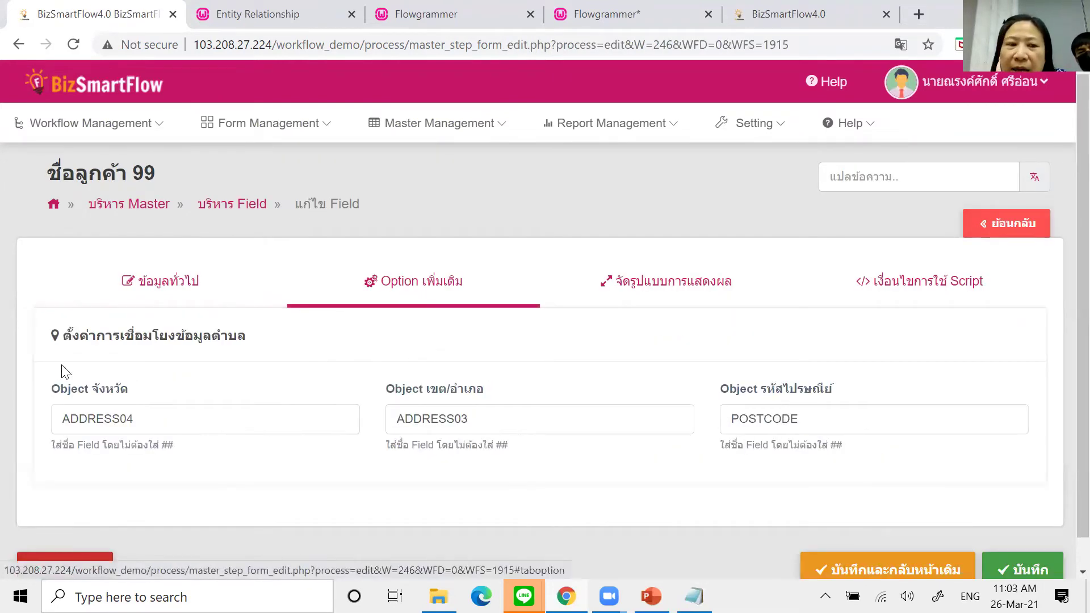
{"action": "left_click", "coordinate": [708, 590]}
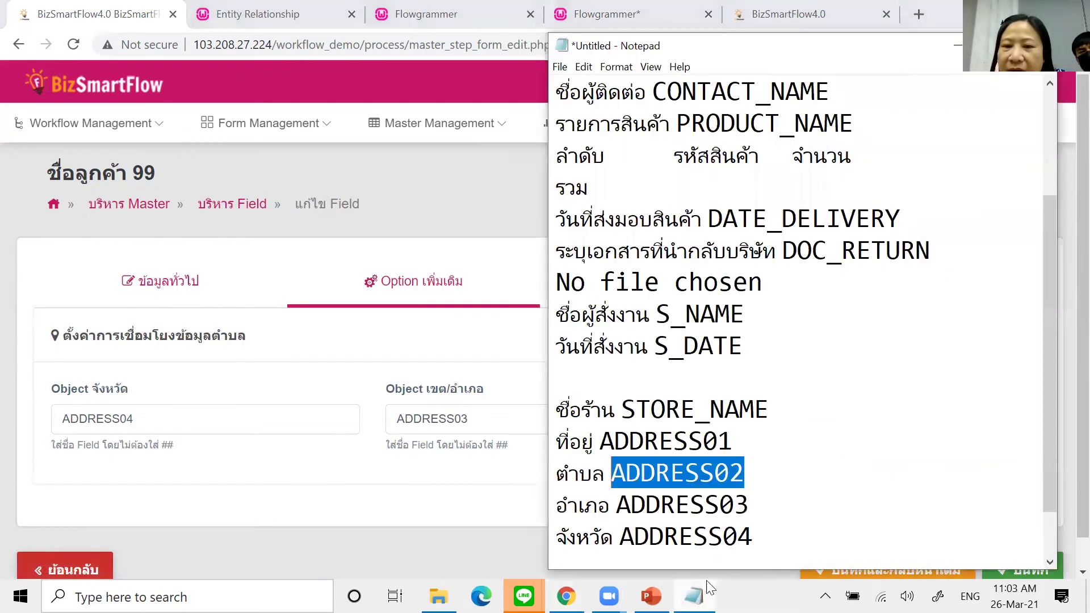
{"action": "left_click_drag", "start_coordinate": [757, 533], "coordinate": [718, 538]}
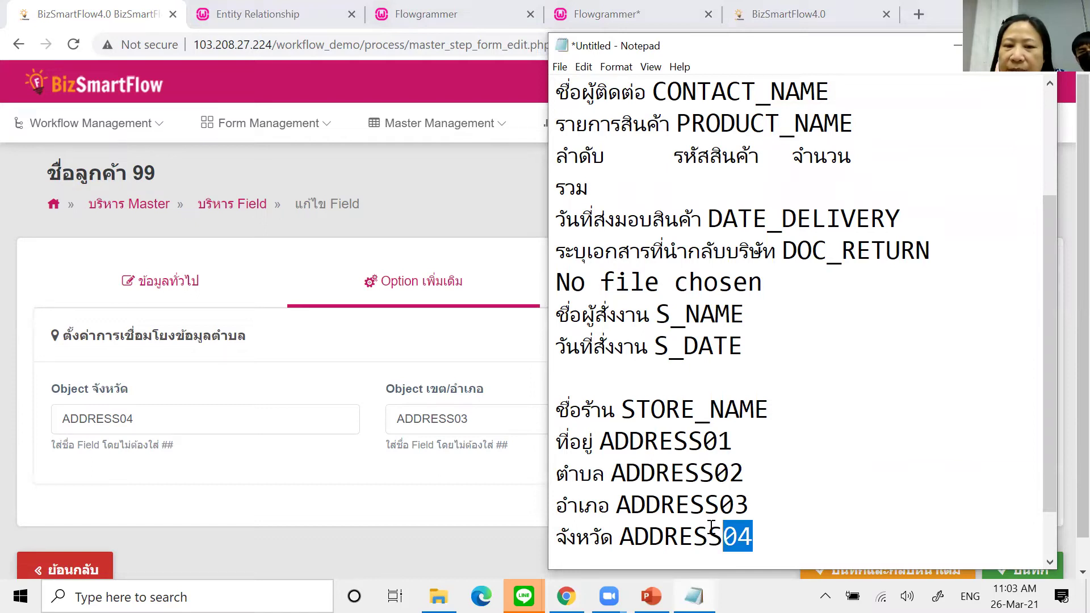
{"action": "left_click_drag", "start_coordinate": [761, 503], "coordinate": [691, 504]}
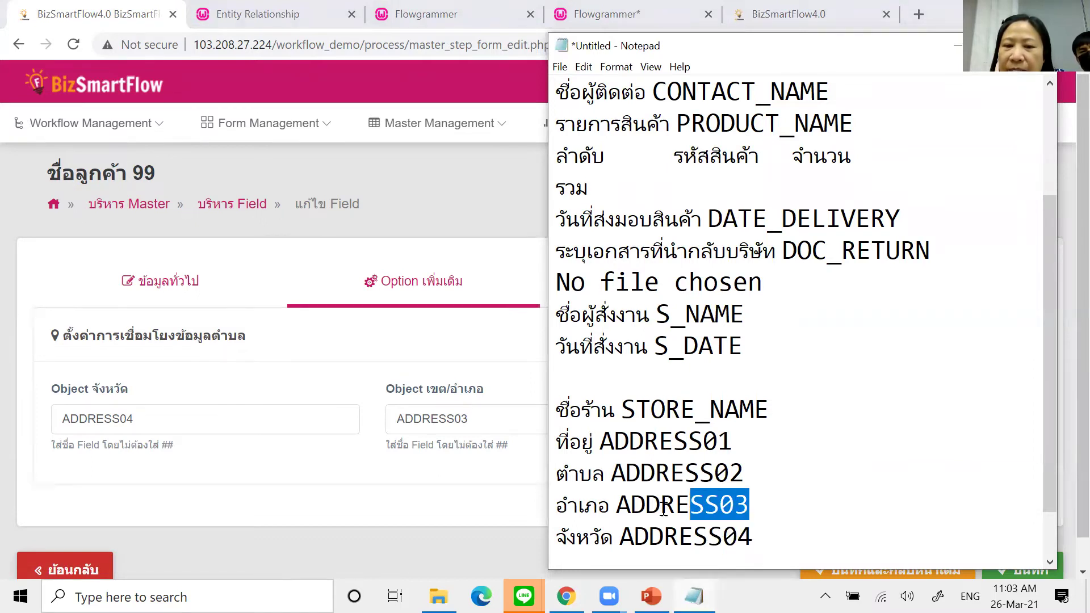
{"action": "left_click", "coordinate": [412, 335]}
{"action": "left_click_drag", "start_coordinate": [817, 415], "coordinate": [662, 450]}
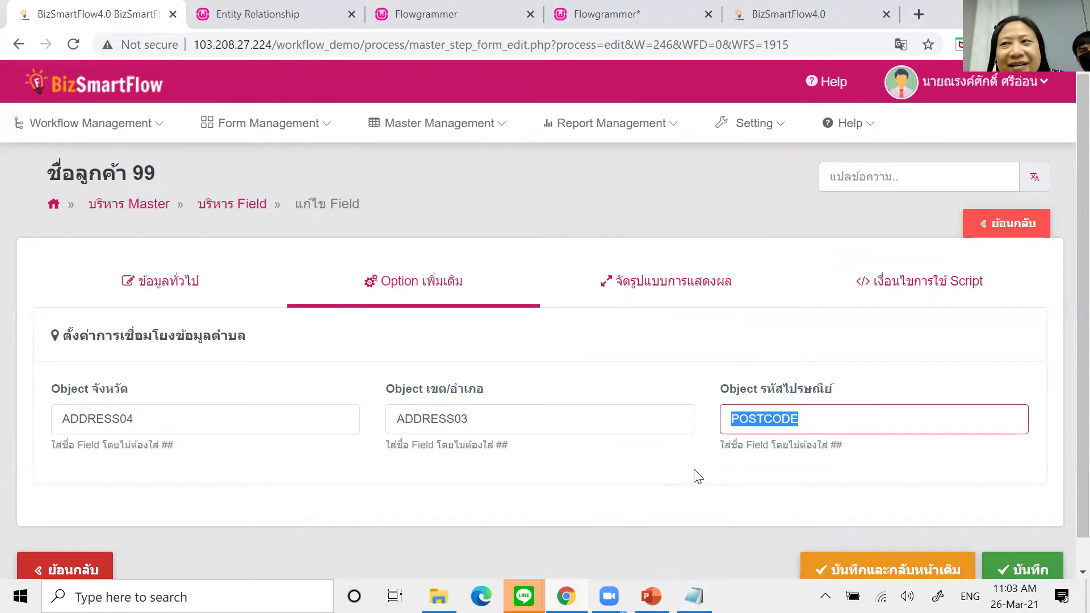
{"action": "left_click", "coordinate": [1022, 569]}
Step: Open the อำเภอ input's additional options and set Object จังหวัด to ADDRESS04, consulting the field names in the notes
{"action": "scroll", "coordinate": [448, 491], "scroll_direction": "down", "scroll_amount": 4}
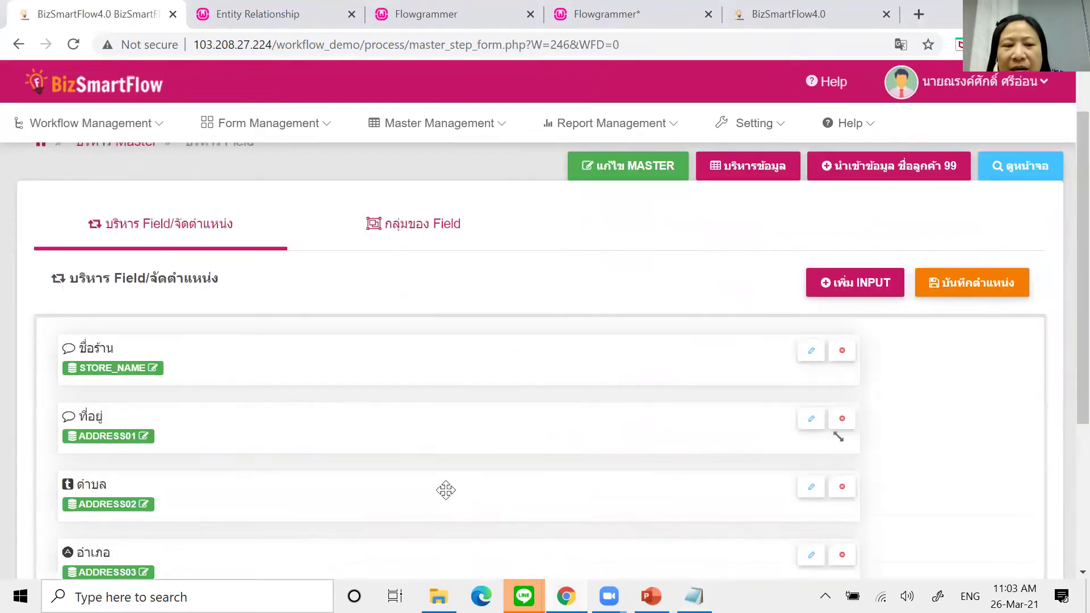
{"action": "left_click", "coordinate": [810, 324]}
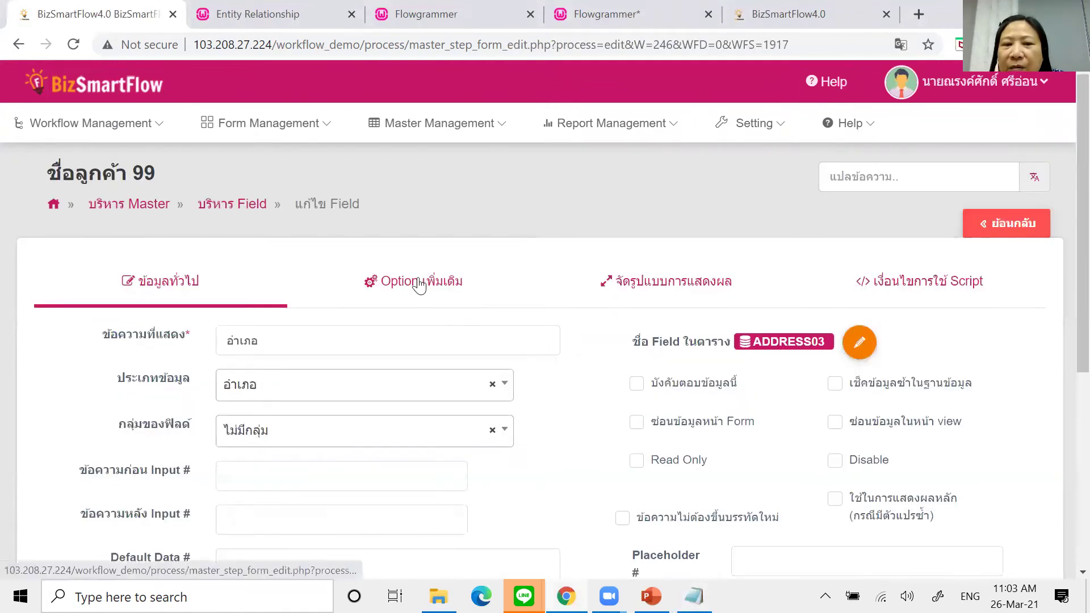
{"action": "left_click", "coordinate": [416, 284]}
{"action": "left_click", "coordinate": [246, 409]}
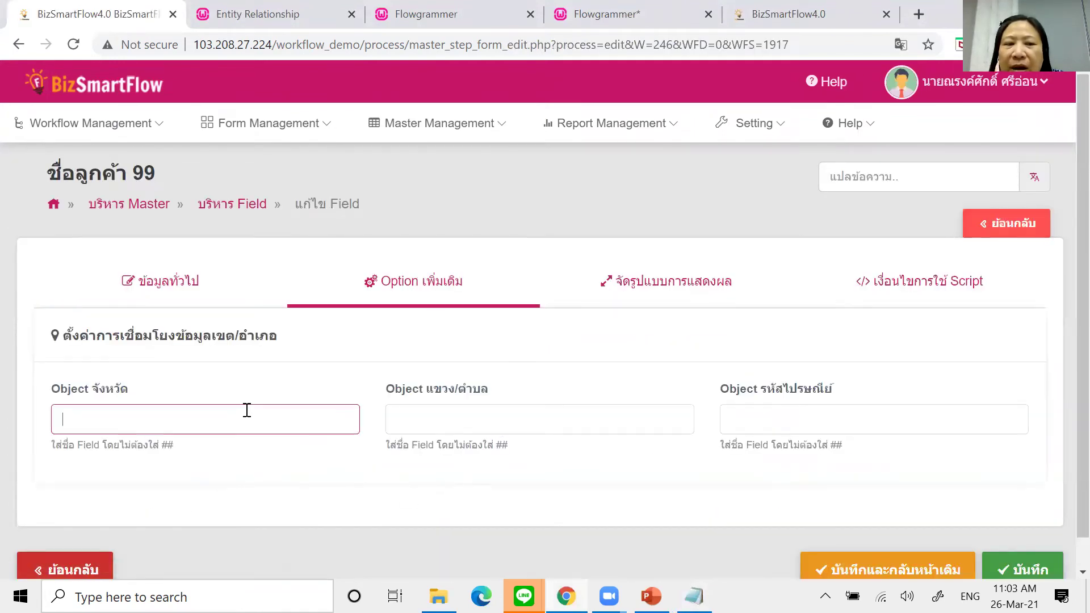
{"action": "key", "text": "alt+Tab"}
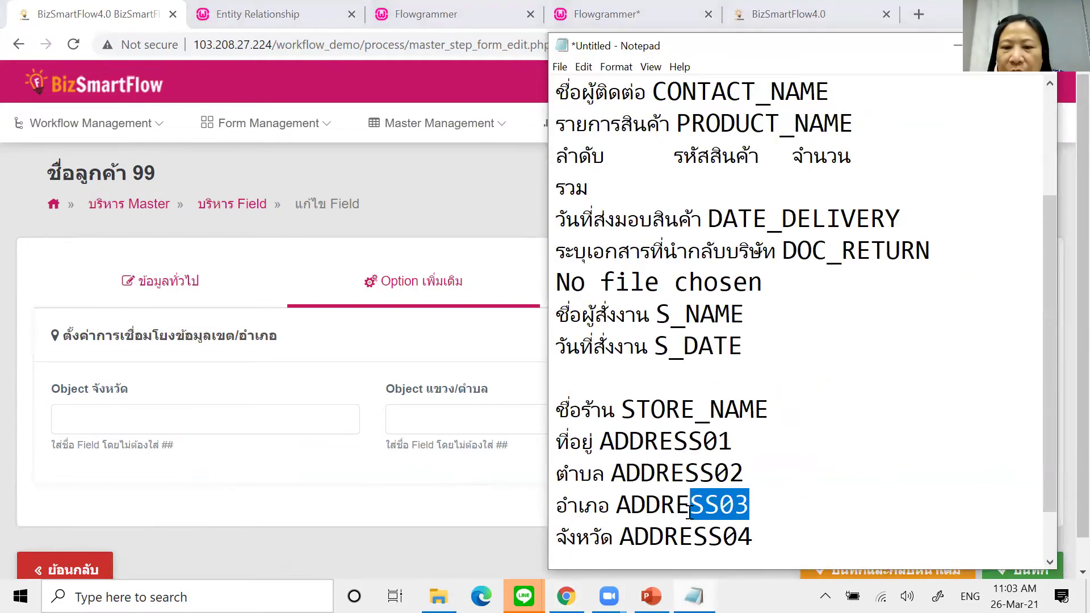
{"action": "left_click", "coordinate": [121, 418]}
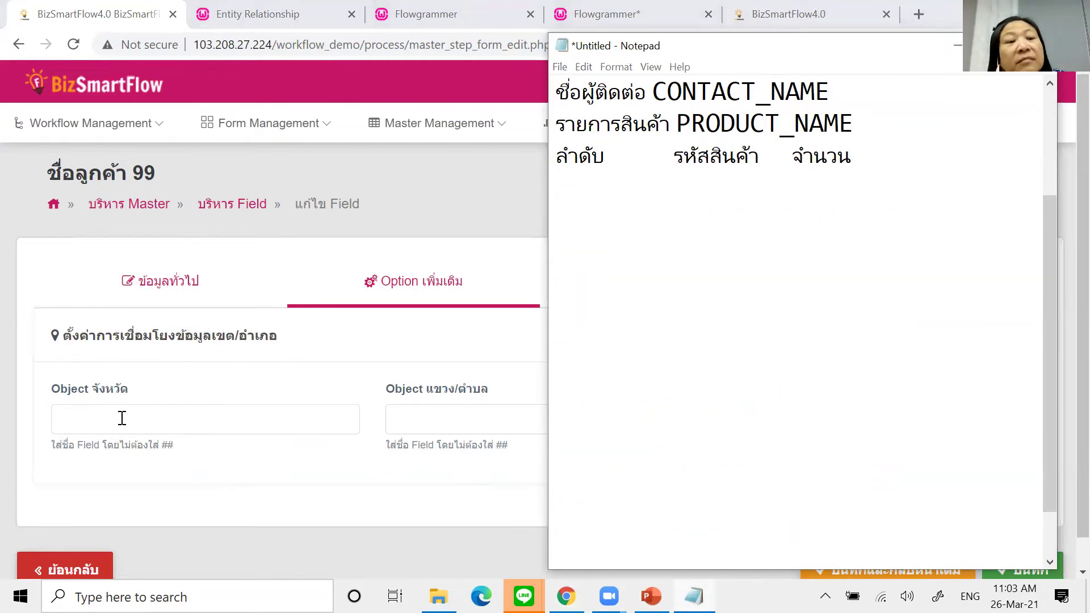
{"action": "type", "text": "A"}
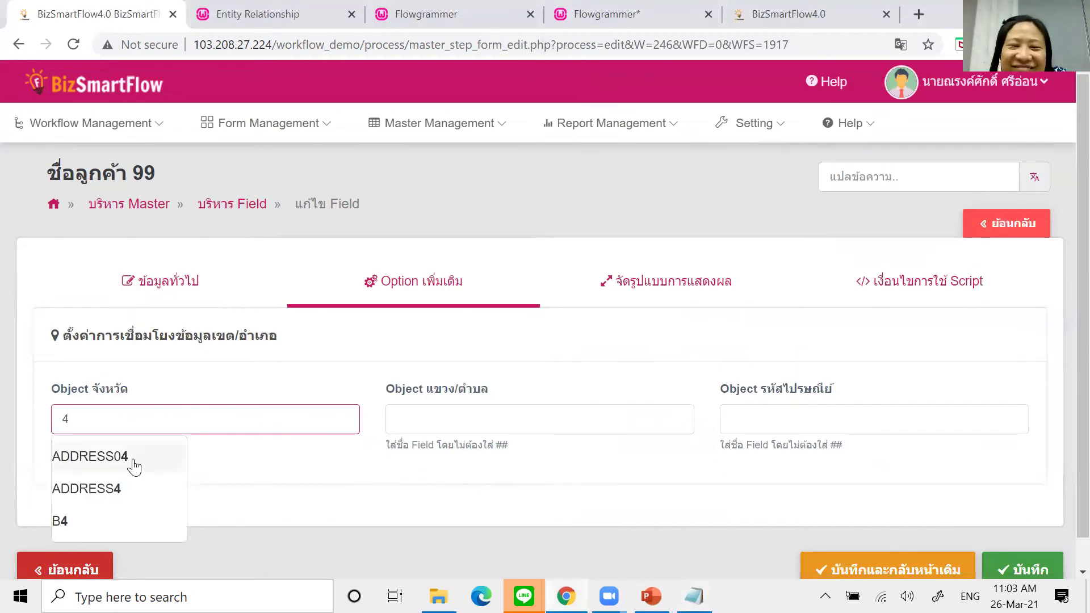
{"action": "left_click", "coordinate": [134, 461]}
Step: For the อำเภอ input, set Object แขวง/ตำบล to ADDRESS02 and Object รหัสไปรษณีย์ to POSTCODE
{"action": "left_click", "coordinate": [470, 424]}
{"action": "type", "text": "2"}
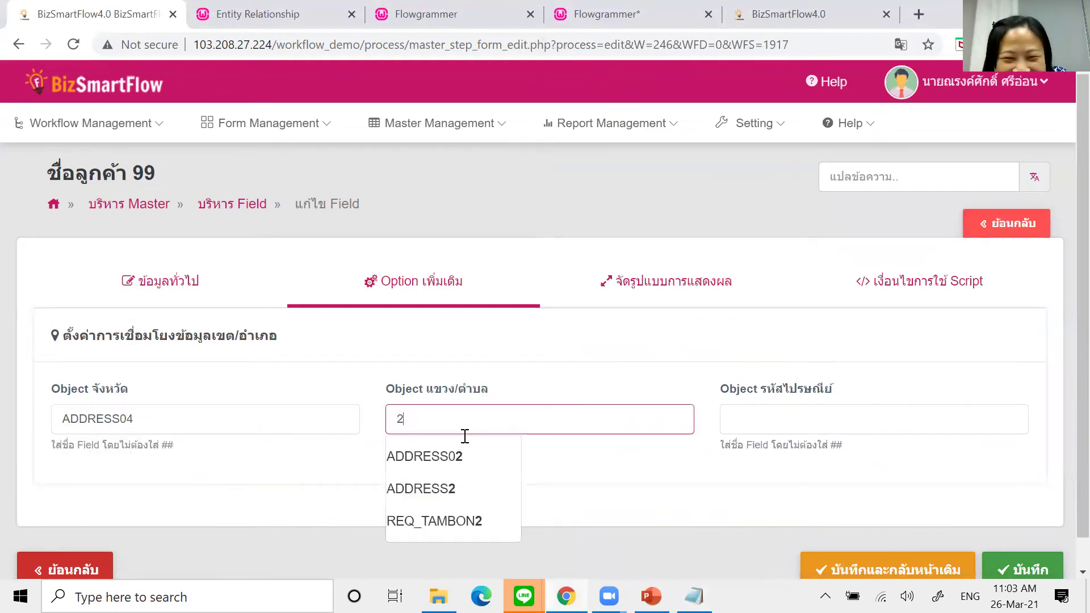
{"action": "left_click", "coordinate": [440, 461]}
{"action": "left_click", "coordinate": [807, 419]}
{"action": "type", "text": "P"}
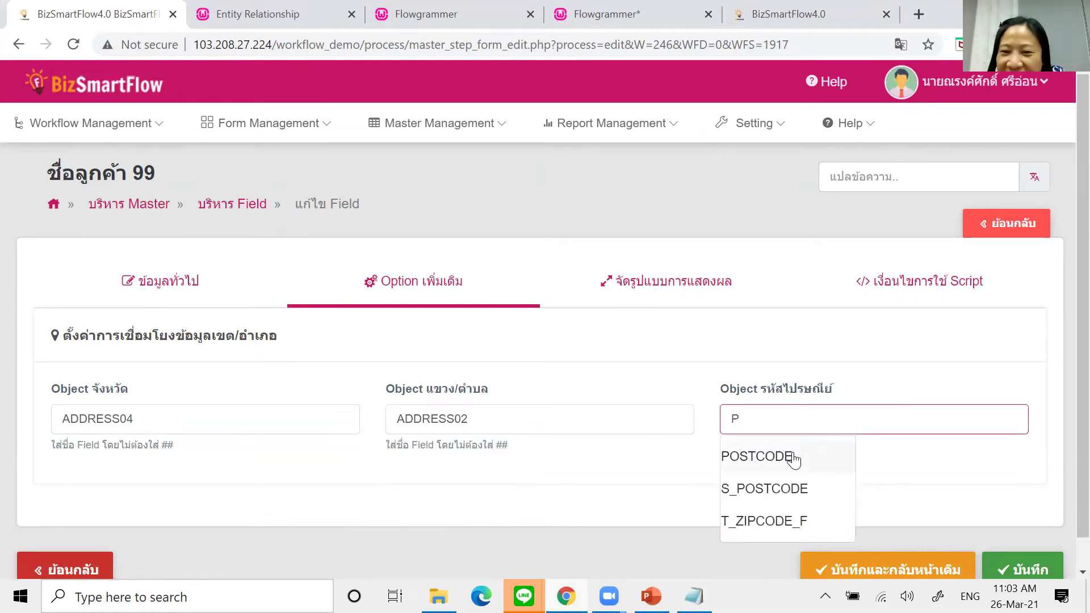
{"action": "left_click", "coordinate": [792, 454]}
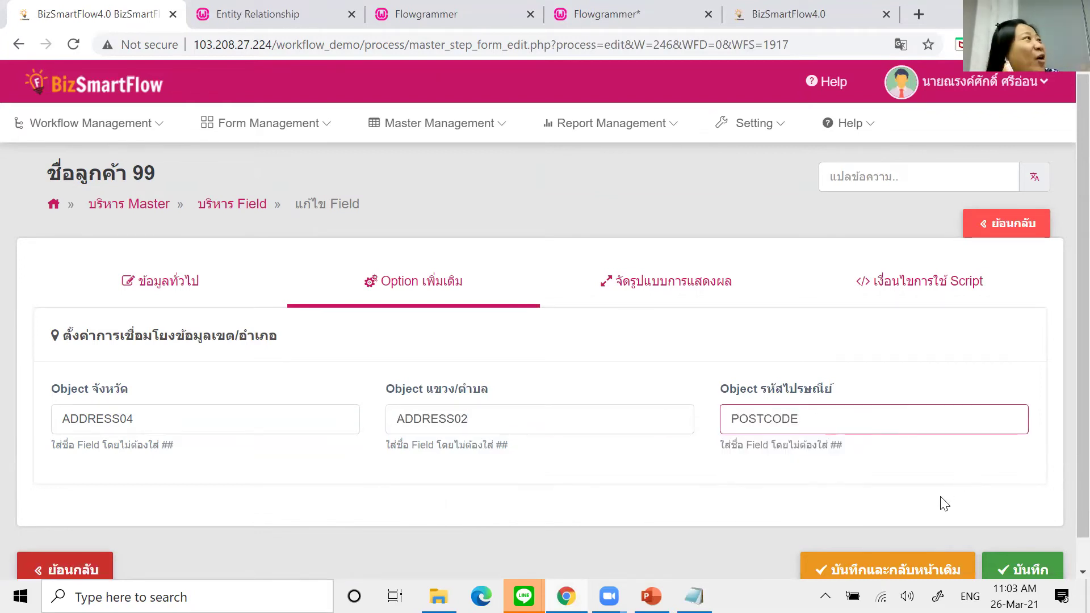
Step: Switch to the PowerPoint presentation and browse the slide thumbnails back to the first slide
{"action": "key", "text": "alt+Tab"}
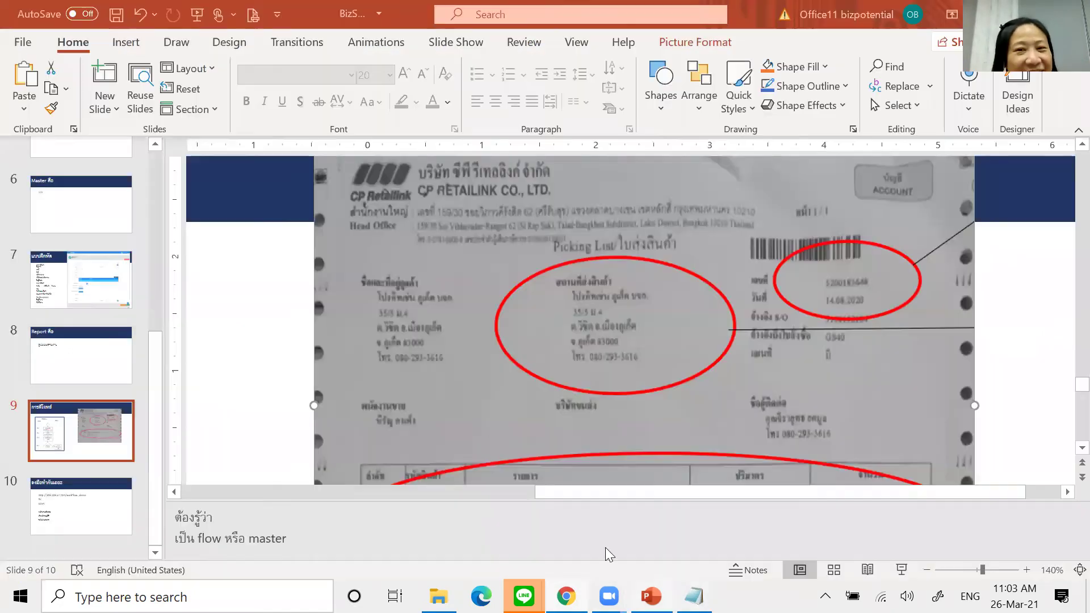
{"action": "scroll", "coordinate": [86, 232], "scroll_direction": "up", "scroll_amount": 5}
{"action": "scroll", "coordinate": [85, 232], "scroll_direction": "up", "scroll_amount": 1}
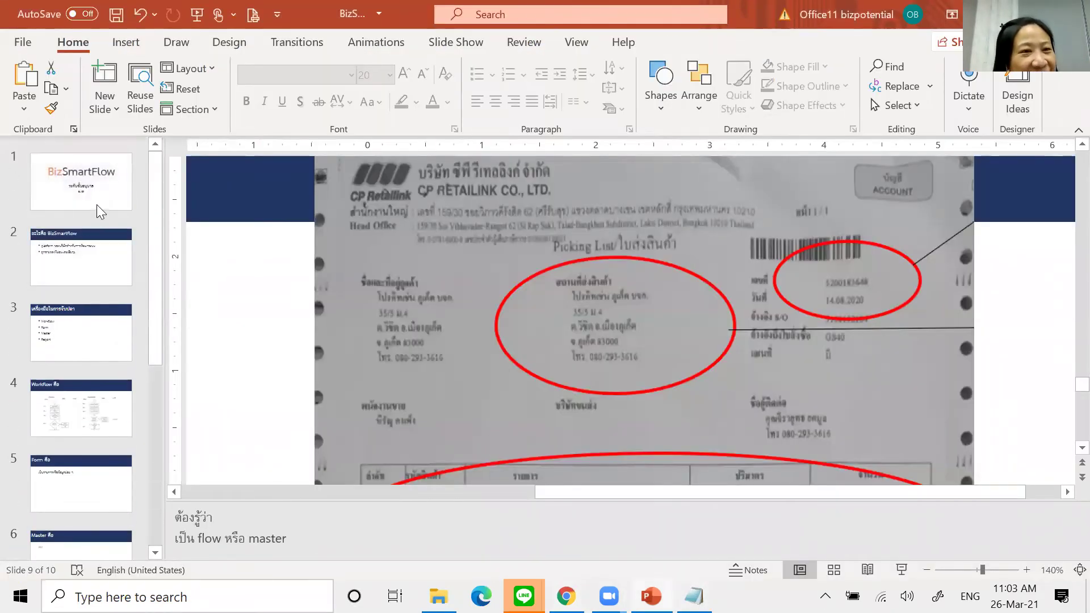
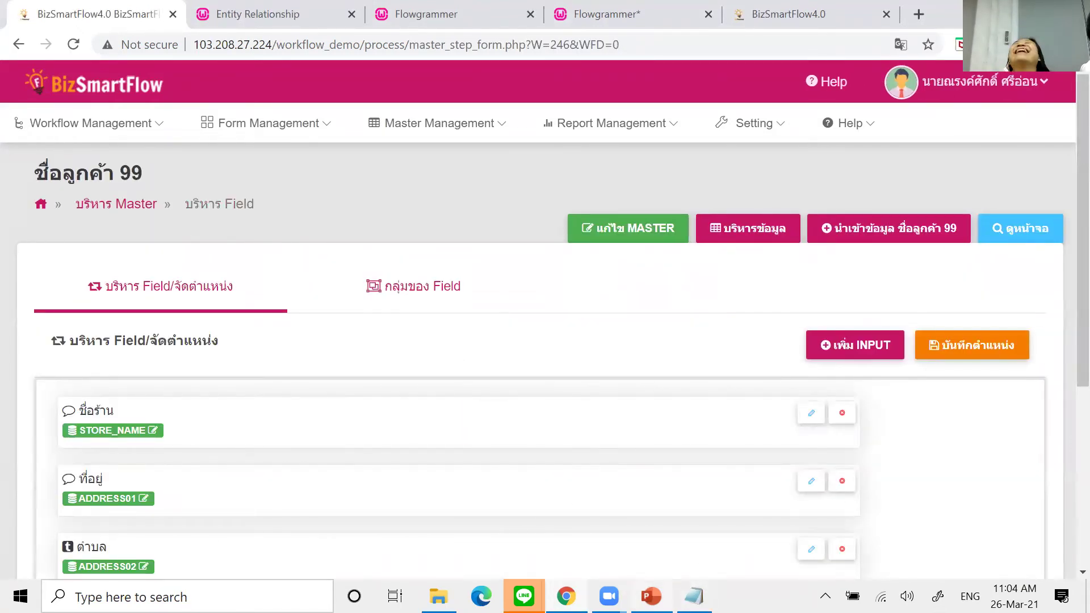
Step: Open the จังหวัด input's additional options and set Object เขต/อำเภอ to ADDRESS03, checking the field names in the notes
{"action": "mouse_move", "coordinate": [651, 596]}
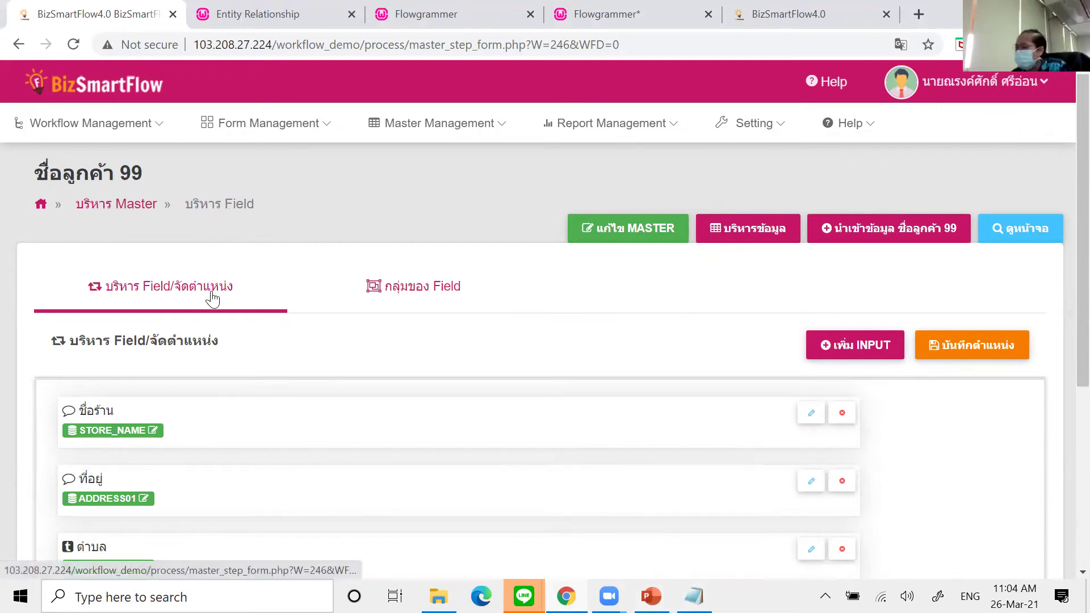
{"action": "scroll", "coordinate": [251, 401], "scroll_direction": "down", "scroll_amount": 5}
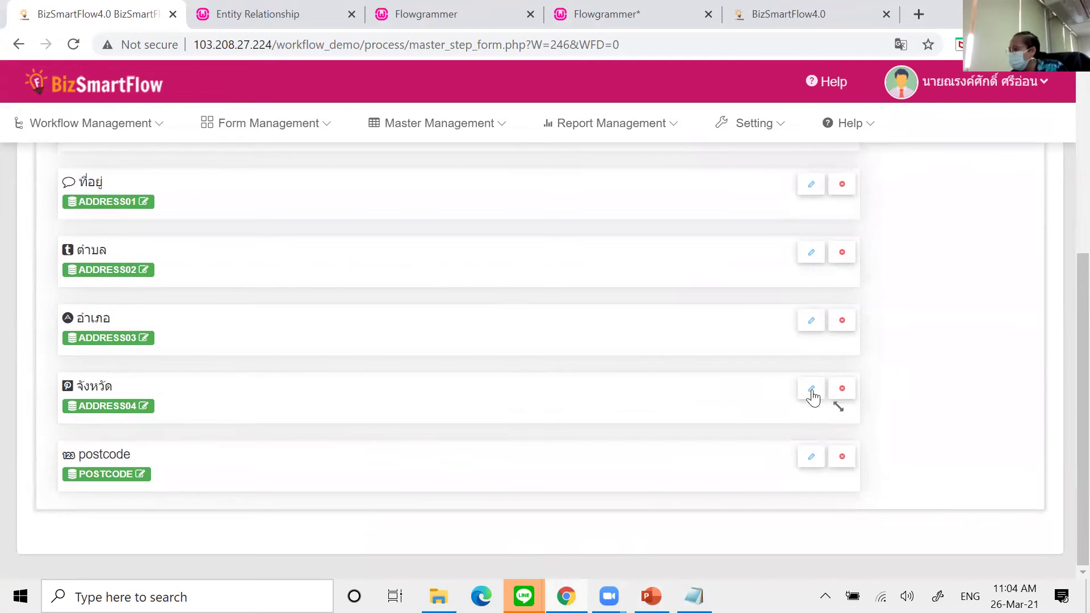
{"action": "left_click", "coordinate": [811, 389]}
{"action": "left_click", "coordinate": [424, 284]}
{"action": "left_click", "coordinate": [185, 418]}
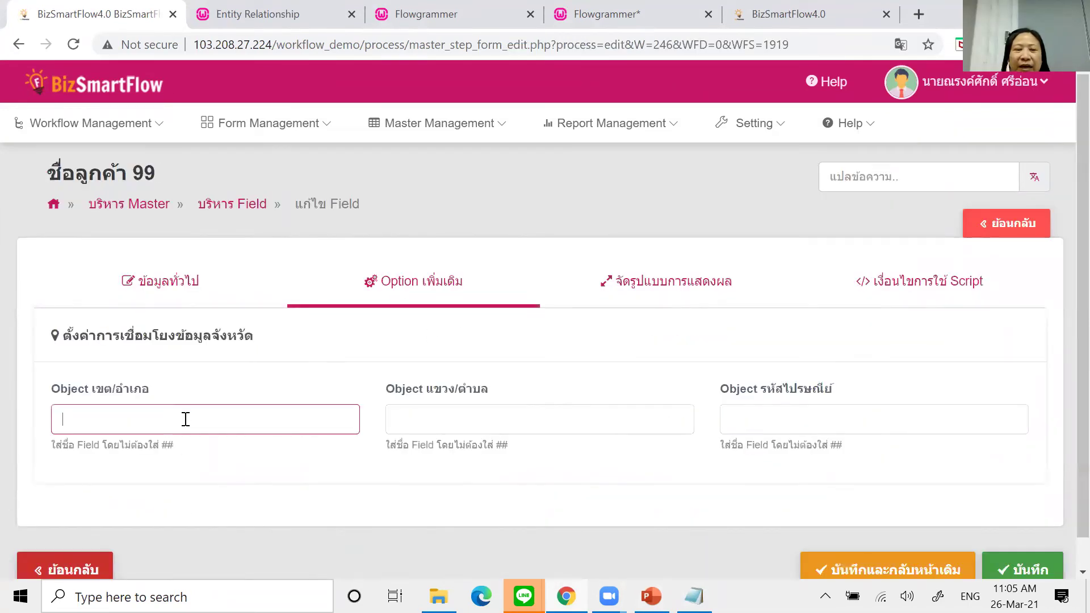
{"action": "key", "text": "alt+Tab"}
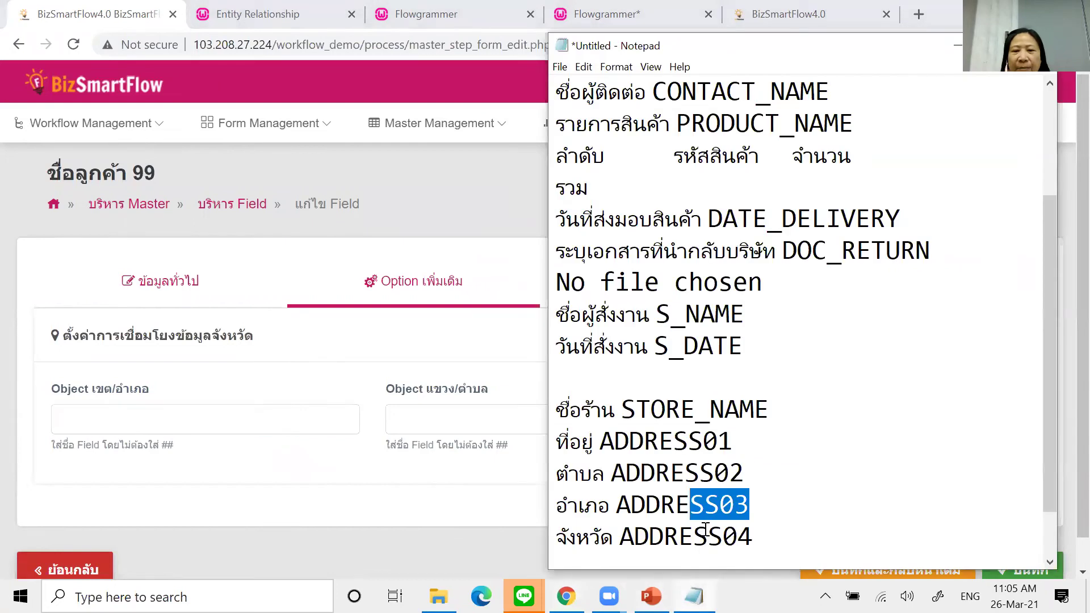
{"action": "scroll", "coordinate": [705, 530], "scroll_direction": "down", "scroll_amount": 1}
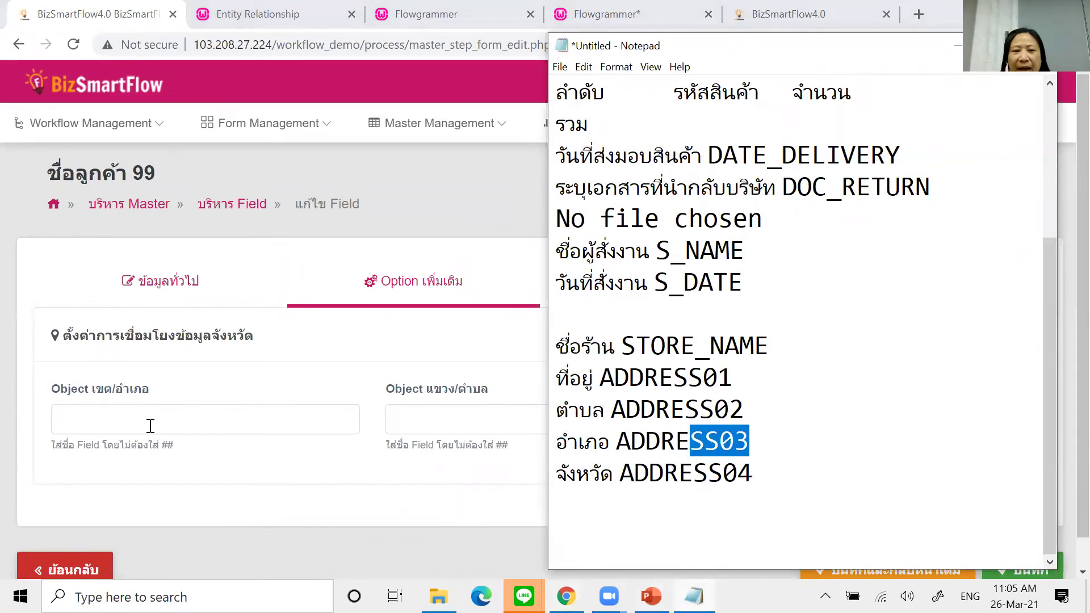
{"action": "key", "text": "alt+Tab"}
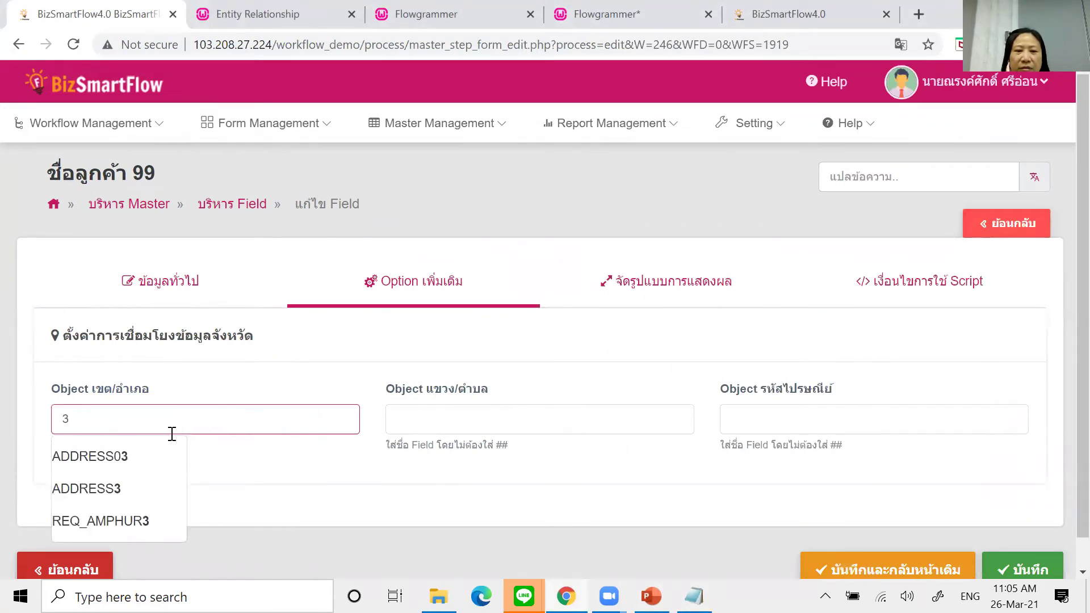
{"action": "left_click", "coordinate": [106, 458]}
Step: Set Object แขวง/ตำบล to ADDRESS02 and Object รหัสไปรษณีย์ to POSTCODE, and save the จังหวัด input
{"action": "left_click", "coordinate": [489, 419]}
{"action": "type", "text": "2"}
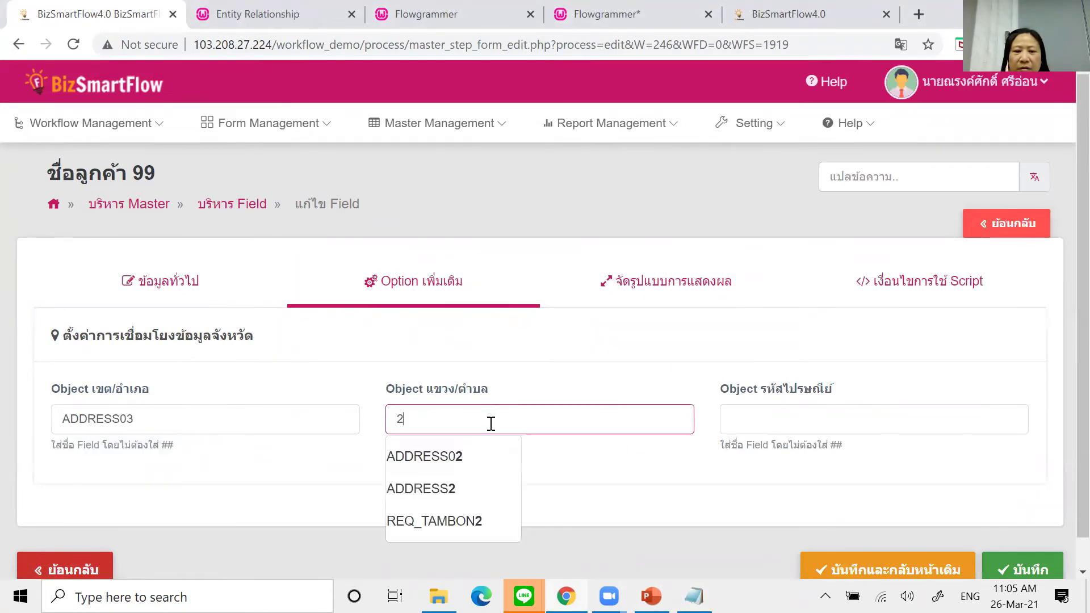
{"action": "left_click", "coordinate": [462, 456]}
{"action": "left_click", "coordinate": [801, 419]}
{"action": "type", "text": "P"}
{"action": "left_click", "coordinate": [781, 455]}
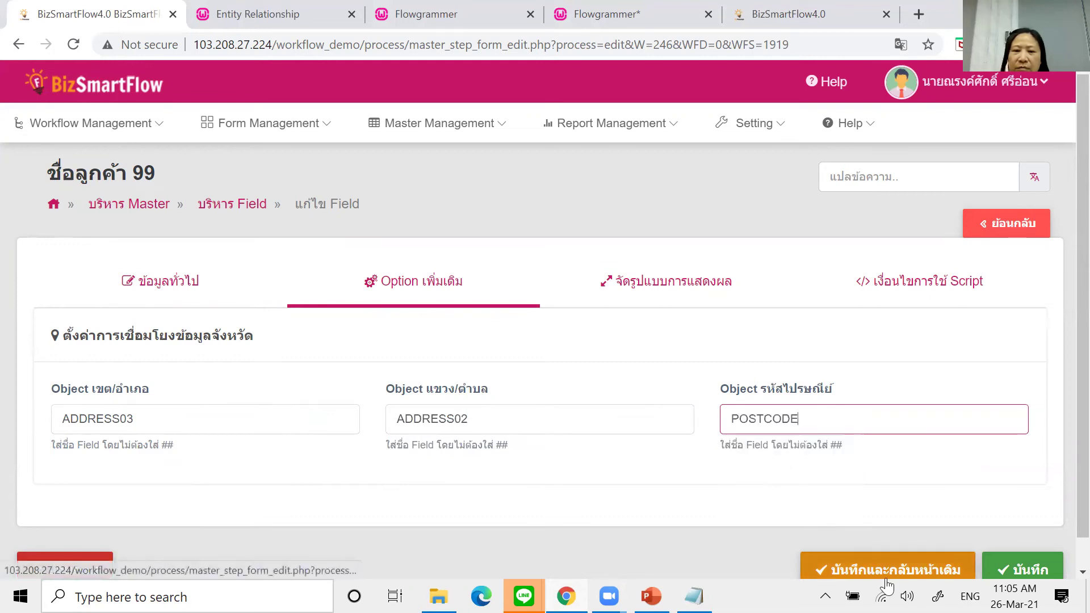
{"action": "left_click", "coordinate": [1028, 570]}
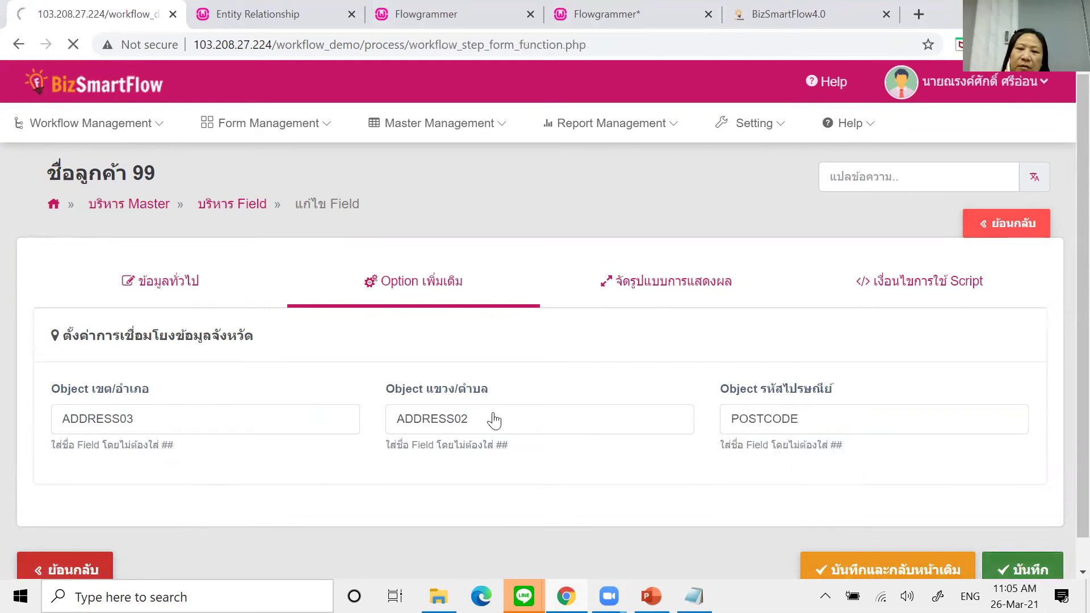
Step: Check the postcode input's additional options and go back to the customer-name masters in the master list
{"action": "scroll", "coordinate": [489, 415], "scroll_direction": "down", "scroll_amount": 5}
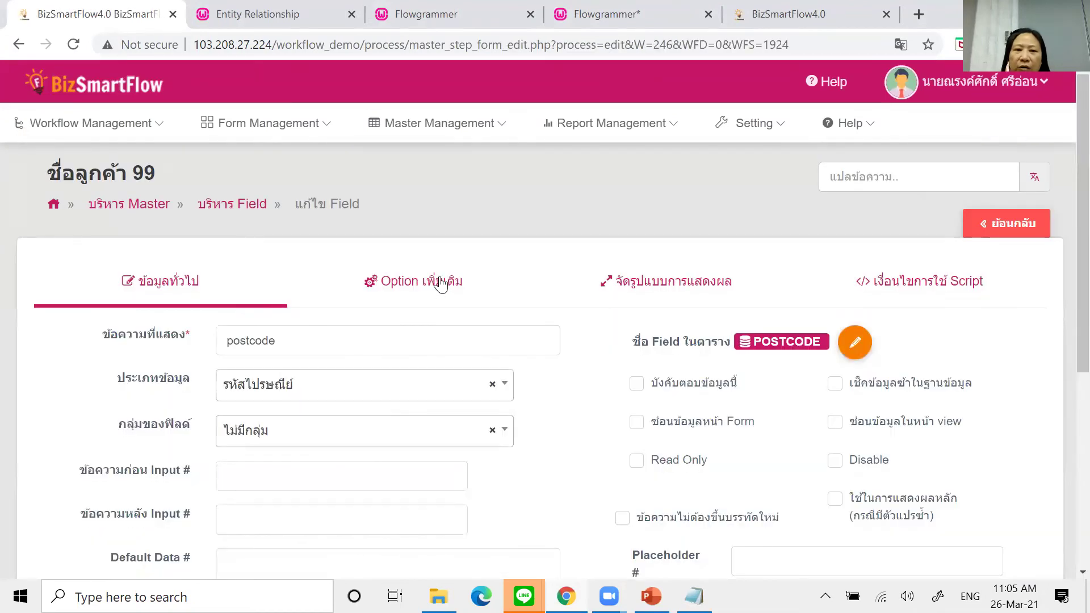
{"action": "left_click", "coordinate": [434, 283]}
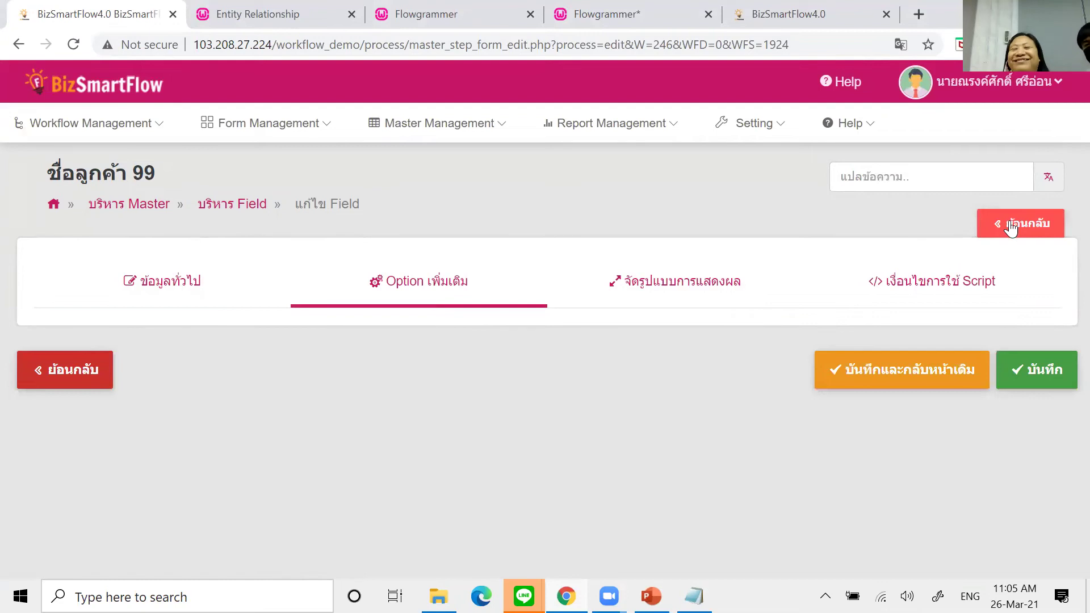
{"action": "left_click", "coordinate": [448, 122]}
{"action": "scroll", "coordinate": [608, 377], "scroll_direction": "down", "scroll_amount": 10}
{"action": "scroll", "coordinate": [621, 366], "scroll_direction": "down", "scroll_amount": 20}
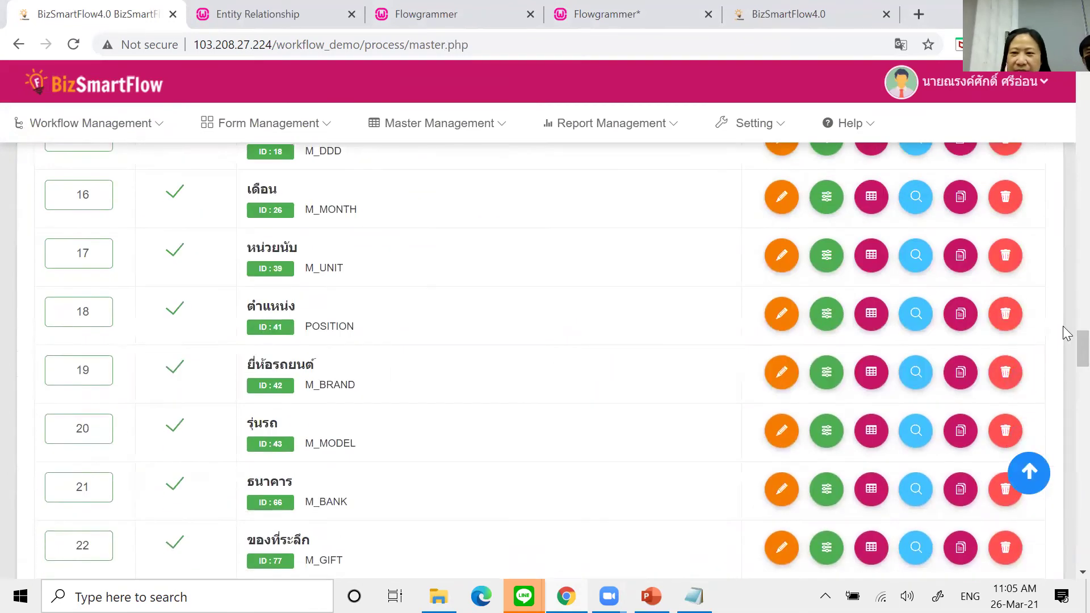
{"action": "scroll", "coordinate": [1065, 333], "scroll_direction": "down", "scroll_amount": 10}
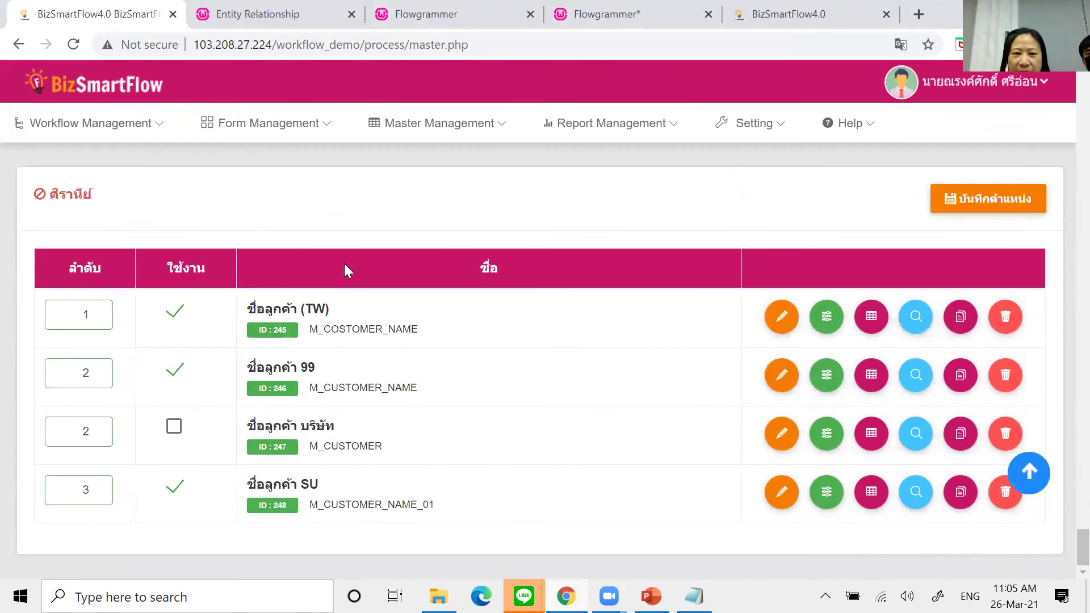
Step: Open the field list of the ชื่อลูกค้า 99 master and preview its form, trying the ตำบล selection
{"action": "left_click", "coordinate": [826, 375]}
{"action": "left_click", "coordinate": [1029, 230]}
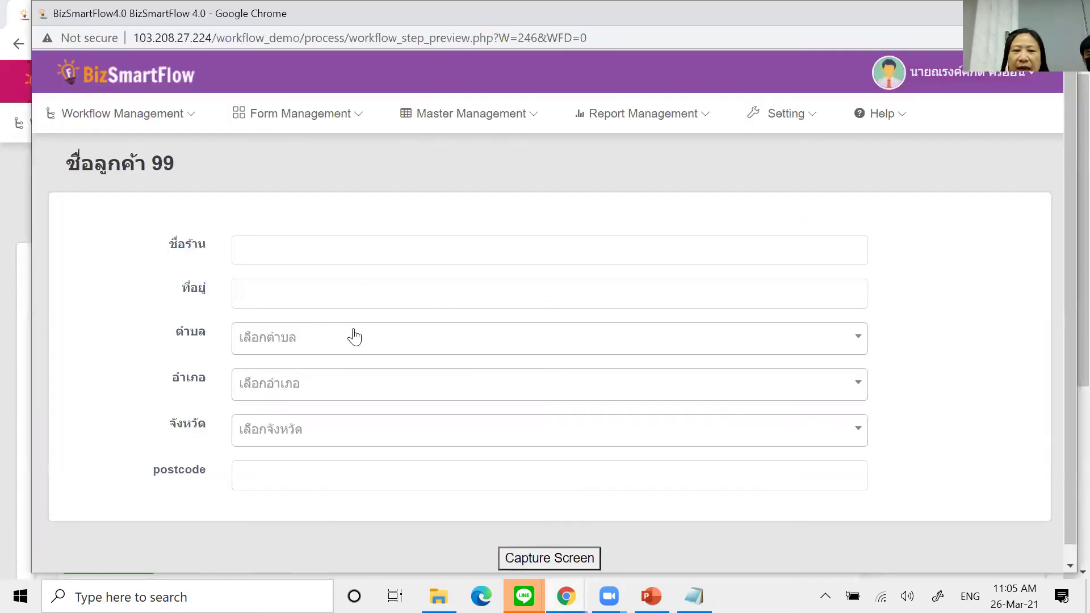
{"action": "left_click", "coordinate": [352, 338]}
{"action": "left_click", "coordinate": [344, 341]}
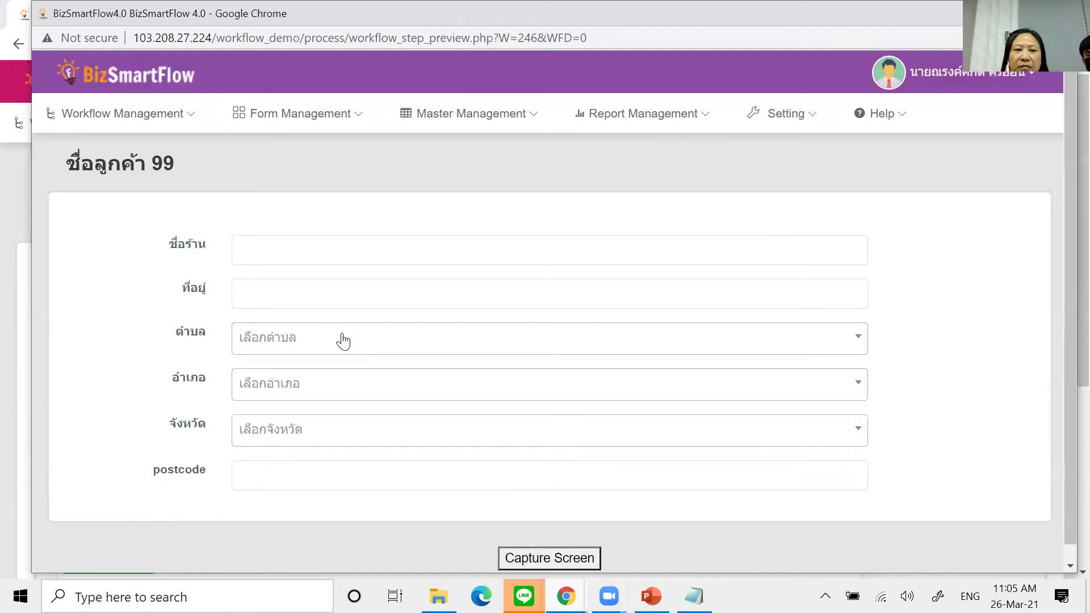
Step: Test the linked fields by choosing จังหวัด กำแพงเพชร, อำเภอ คลองขลุง and ตำบล คลองขลุง, and close the preview
{"action": "left_click", "coordinate": [288, 430]}
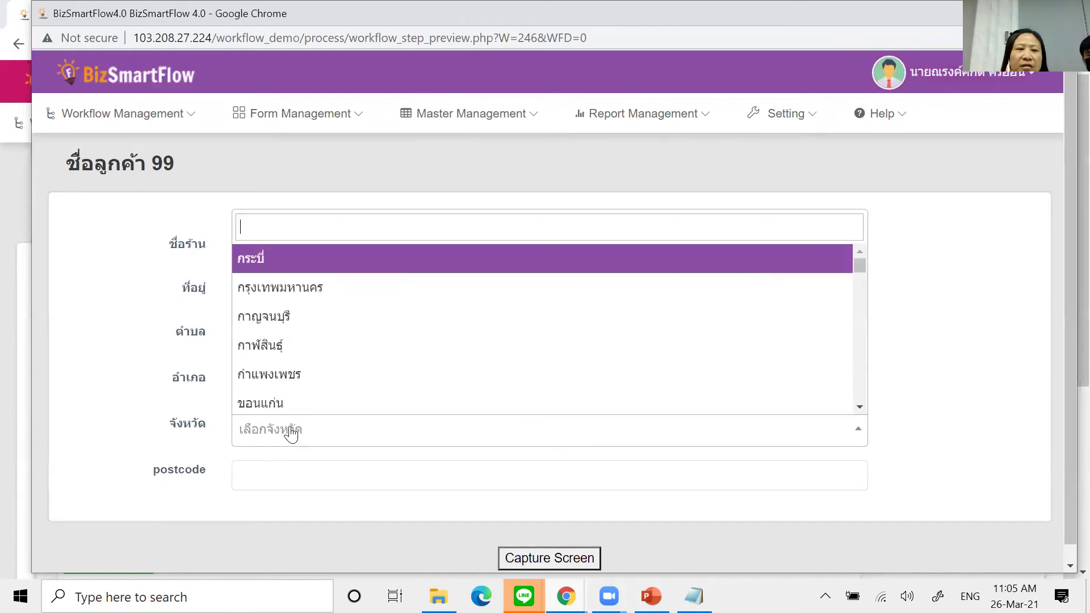
{"action": "left_click", "coordinate": [284, 375]}
{"action": "left_click", "coordinate": [297, 384]}
{"action": "left_click", "coordinate": [292, 357]}
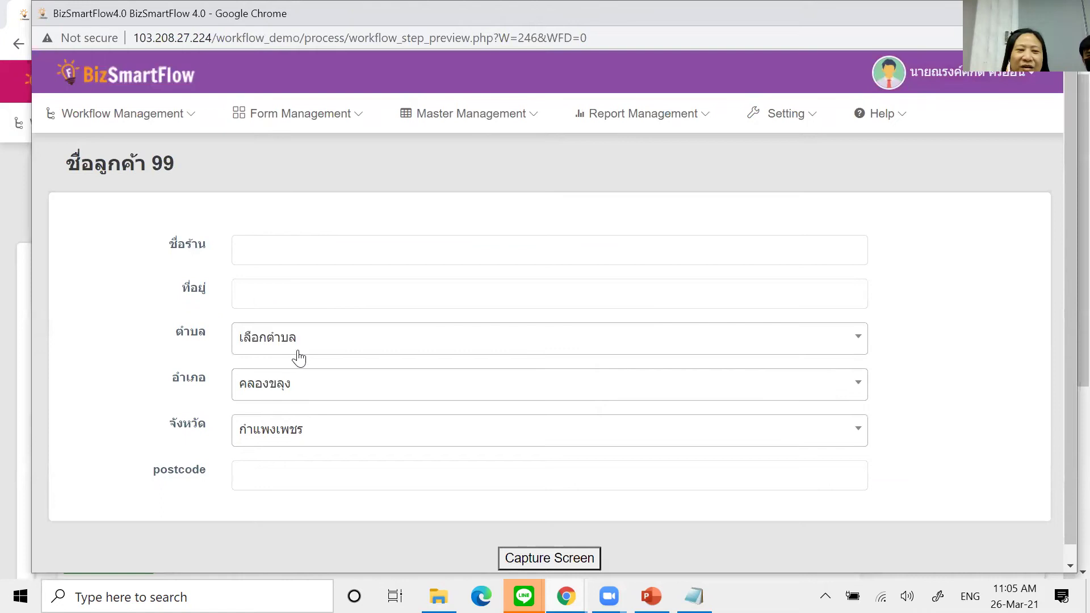
{"action": "left_click", "coordinate": [301, 341]}
{"action": "left_click", "coordinate": [291, 433]}
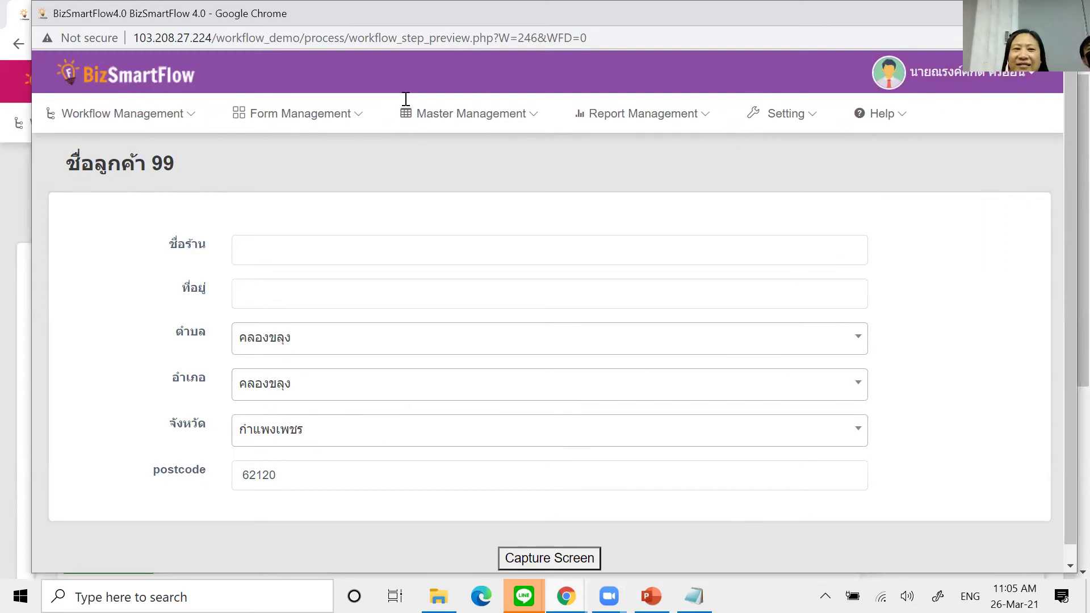
{"action": "left_click_drag", "start_coordinate": [405, 106], "coordinate": [411, 72]}
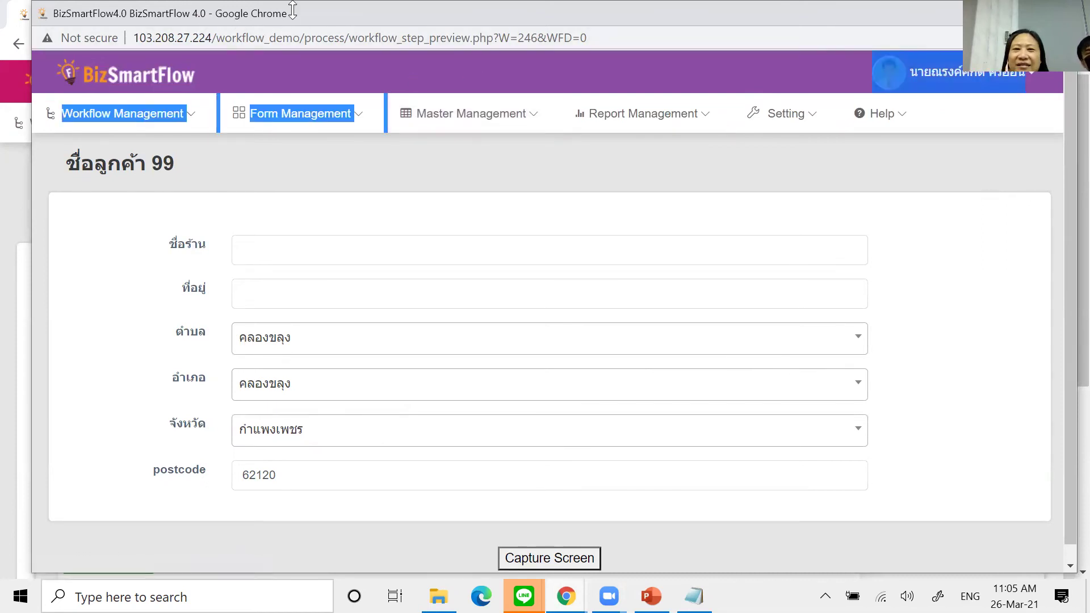
{"action": "left_click_drag", "start_coordinate": [293, 9], "coordinate": [293, 100]}
{"action": "left_click", "coordinate": [1058, 111]}
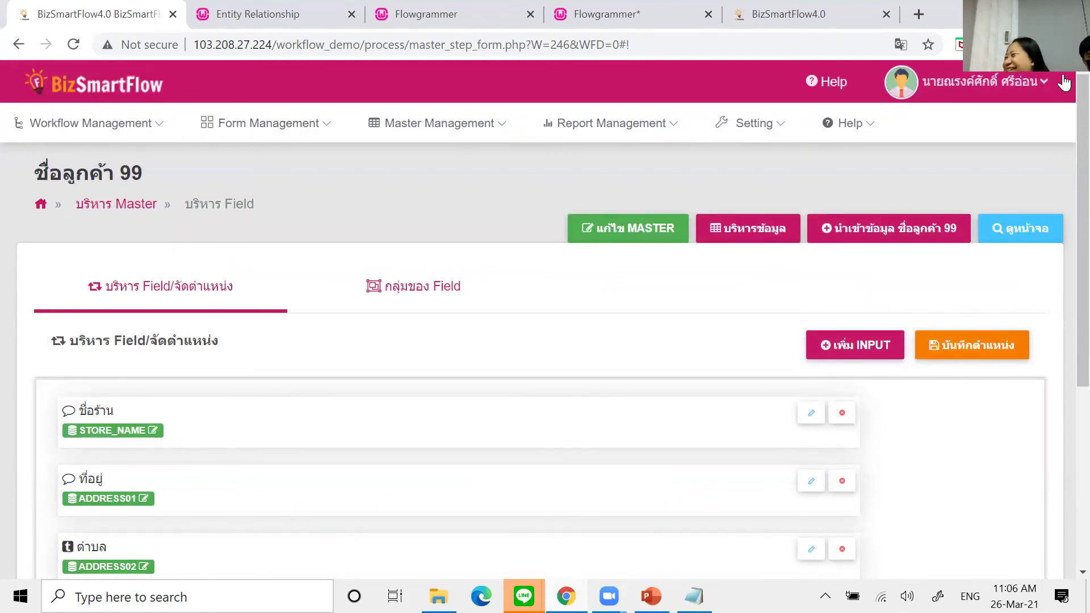
{"action": "scroll", "coordinate": [435, 455], "scroll_direction": "down", "scroll_amount": 5}
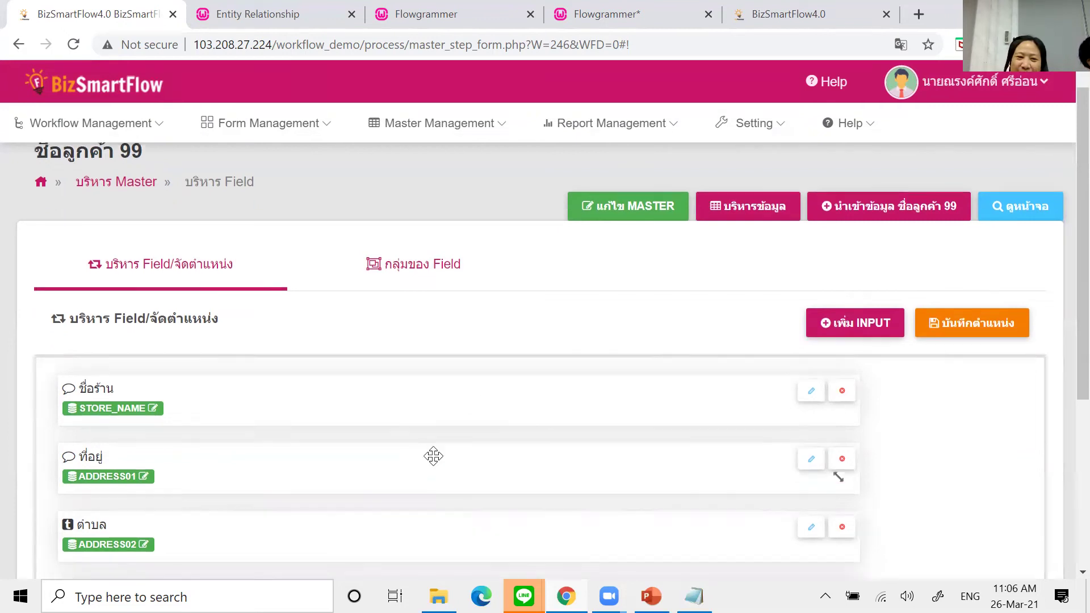
{"action": "scroll", "coordinate": [436, 450], "scroll_direction": "up", "scroll_amount": 5}
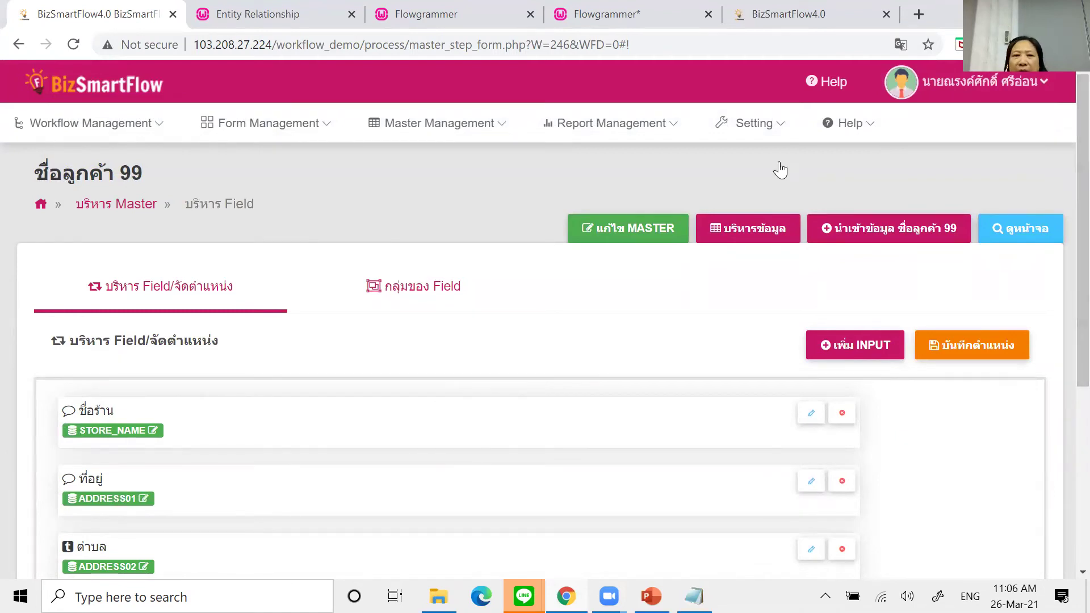
{"action": "left_click_drag", "start_coordinate": [55, 173], "coordinate": [143, 174]}
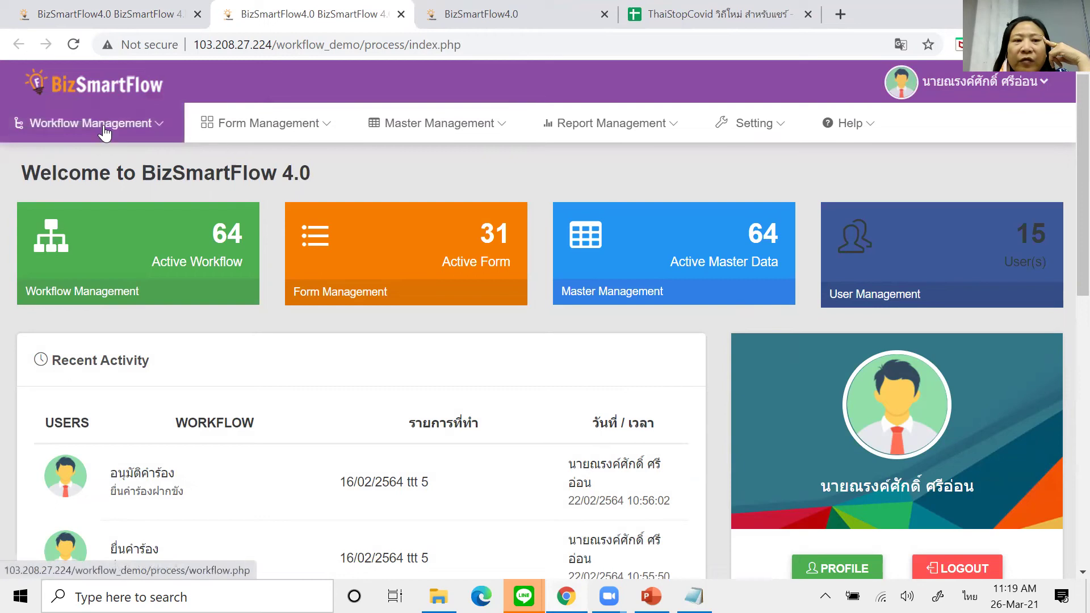
Step: Open the WFR_BSF_SP workflow from the workflow list and show the fields of its พนักงานสั่งของ step
{"action": "left_click", "coordinate": [104, 131]}
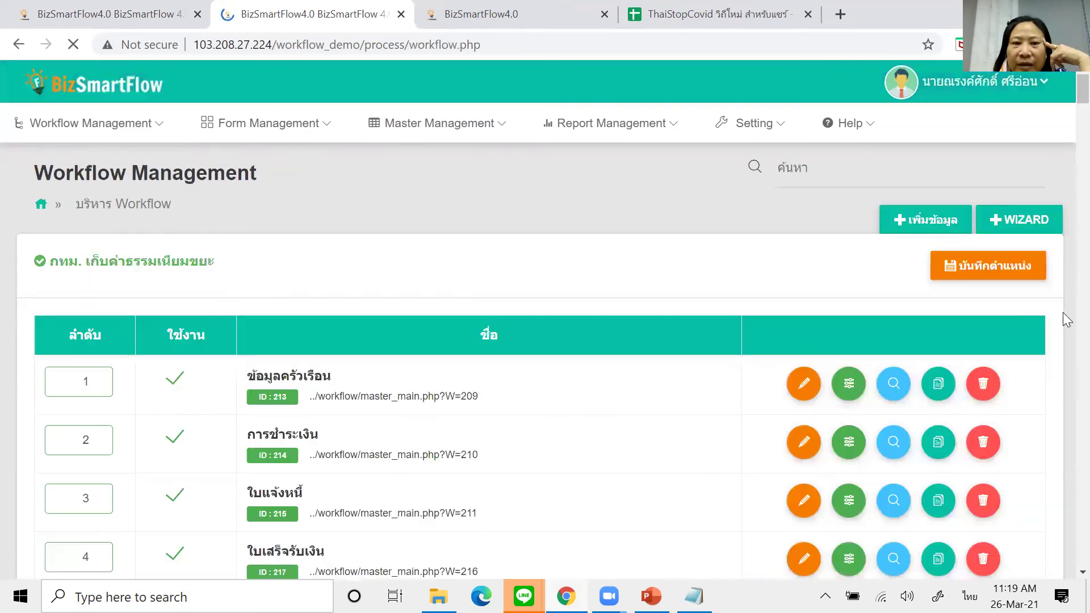
{"action": "scroll", "coordinate": [532, 520], "scroll_direction": "down", "scroll_amount": 5}
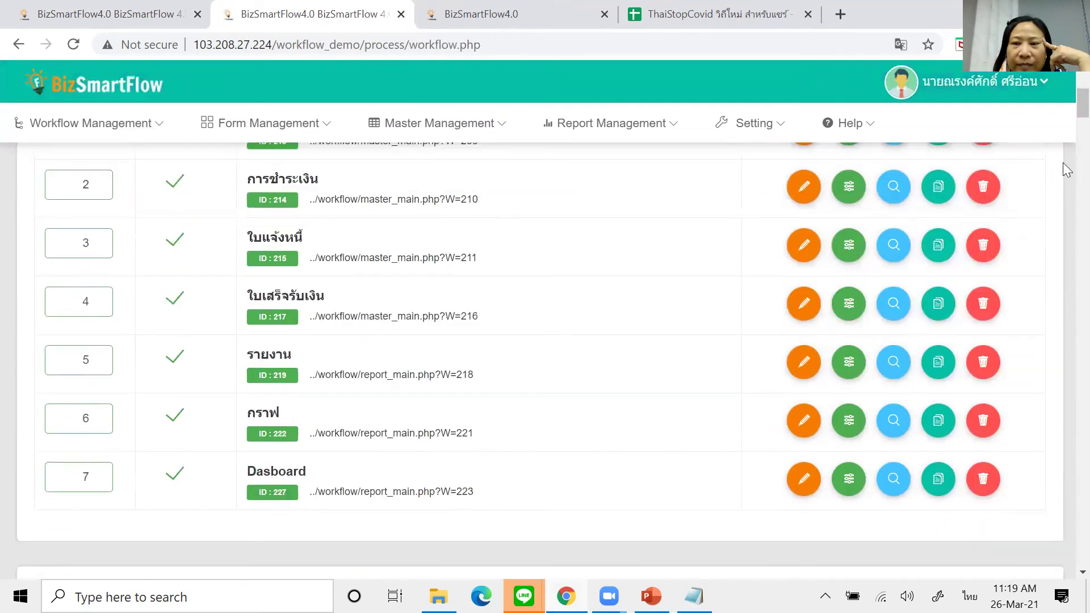
{"action": "scroll", "coordinate": [1067, 112], "scroll_direction": "down", "scroll_amount": 15}
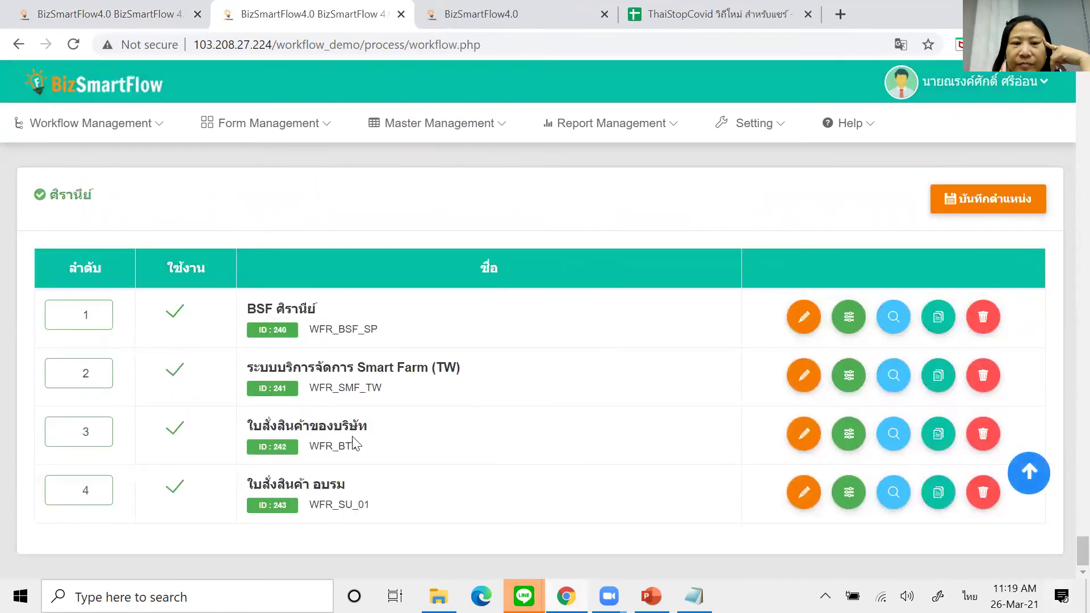
{"action": "left_click", "coordinate": [850, 318]}
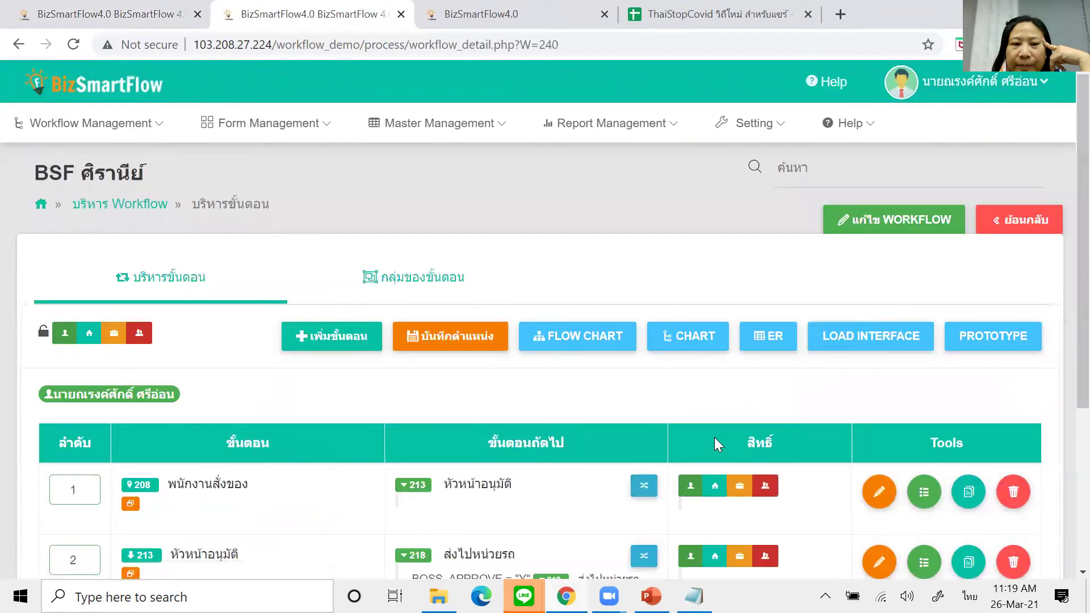
{"action": "scroll", "coordinate": [903, 335], "scroll_direction": "down", "scroll_amount": 3}
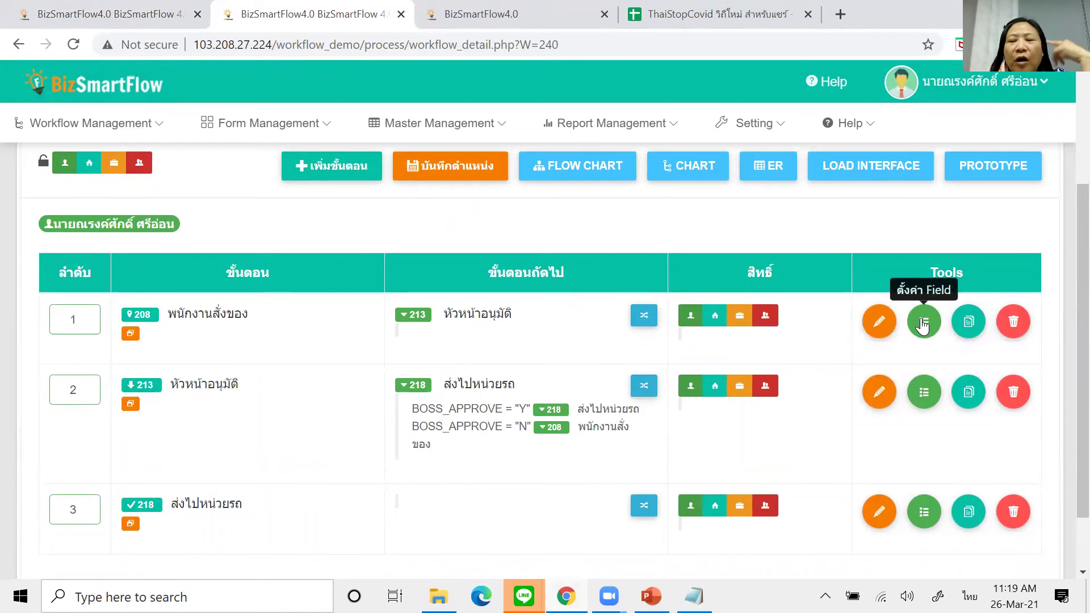
{"action": "left_click", "coordinate": [925, 323]}
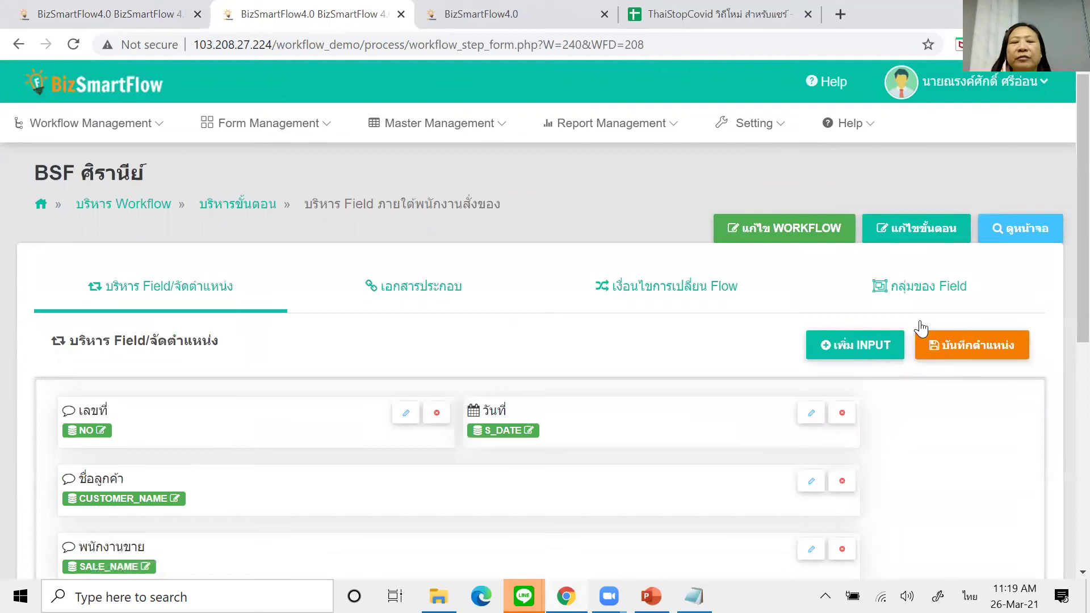
Step: Edit the ชื่อลูกค้า input and set its ประเภทข้อมูล to List box
{"action": "scroll", "coordinate": [648, 374], "scroll_direction": "down", "scroll_amount": 3}
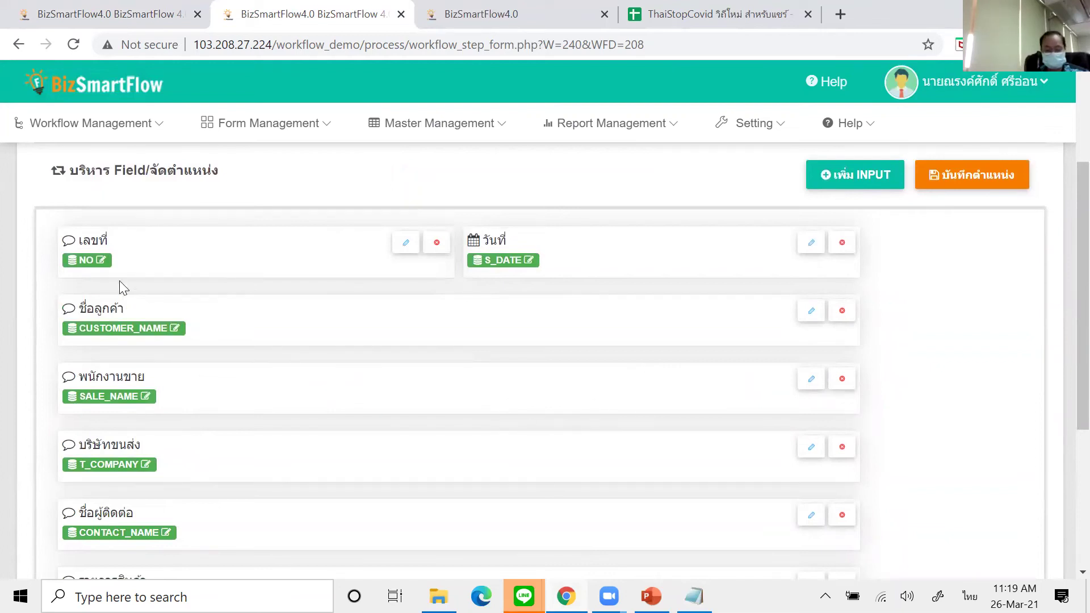
{"action": "scroll", "coordinate": [187, 352], "scroll_direction": "up", "scroll_amount": 3}
{"action": "scroll", "coordinate": [171, 363], "scroll_direction": "down", "scroll_amount": 3}
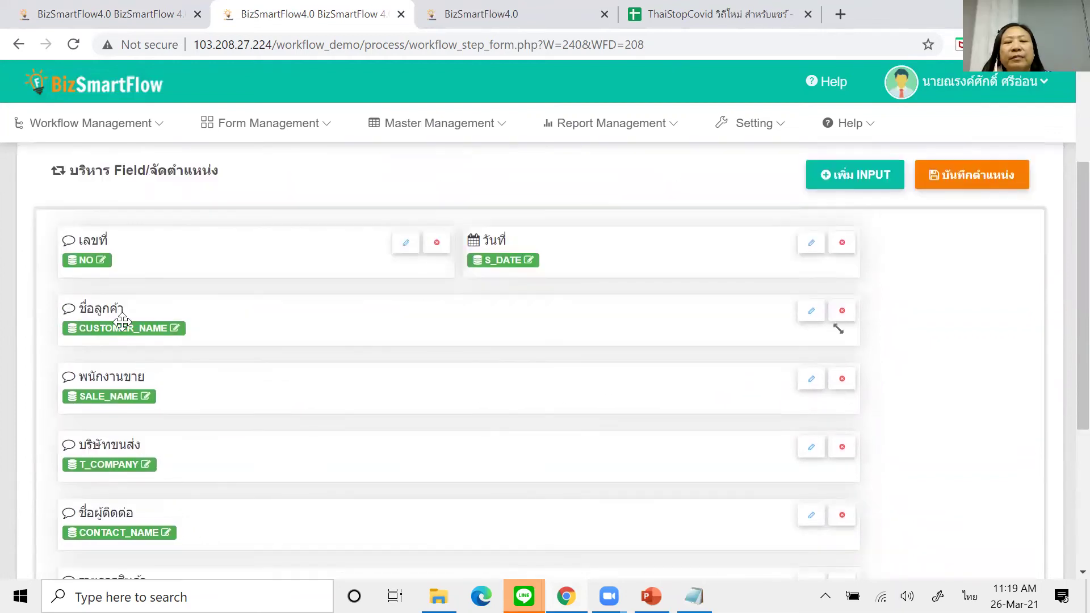
{"action": "left_click", "coordinate": [812, 312]}
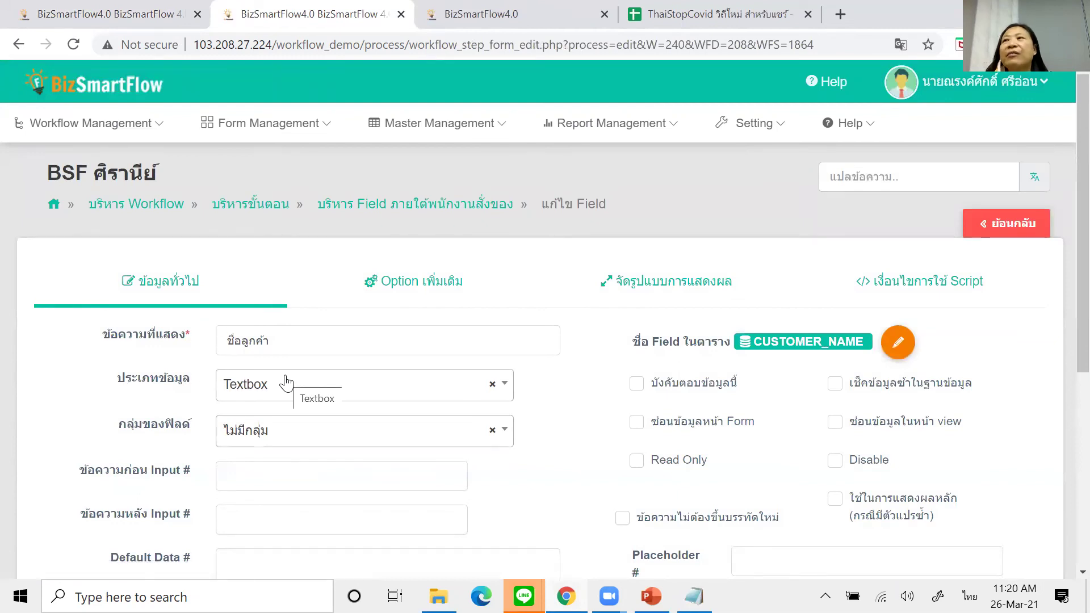
{"action": "left_click", "coordinate": [286, 383]}
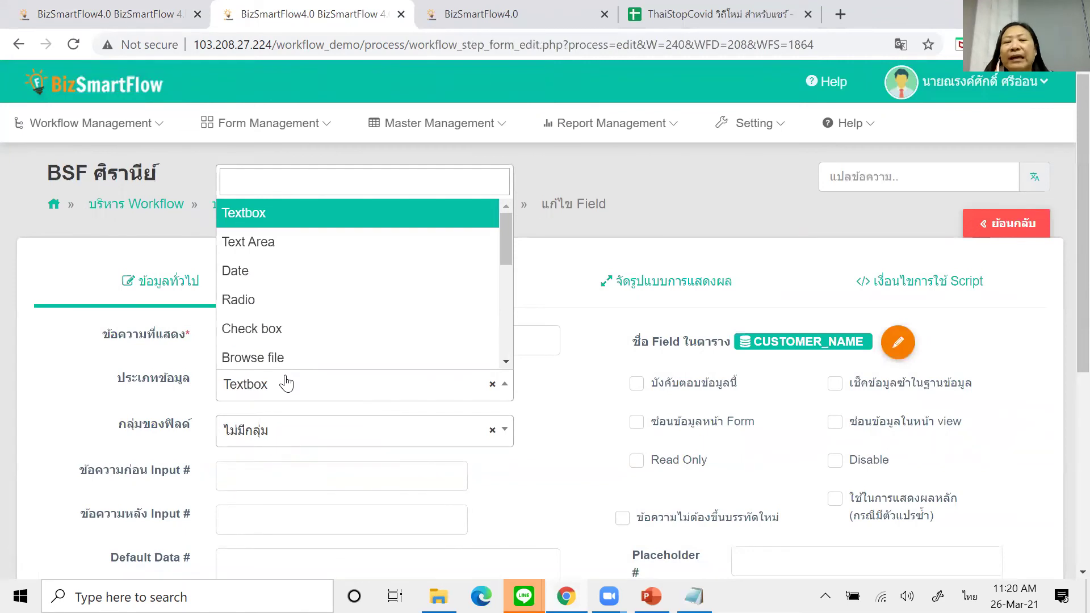
{"action": "scroll", "coordinate": [311, 322], "scroll_direction": "down", "scroll_amount": 1}
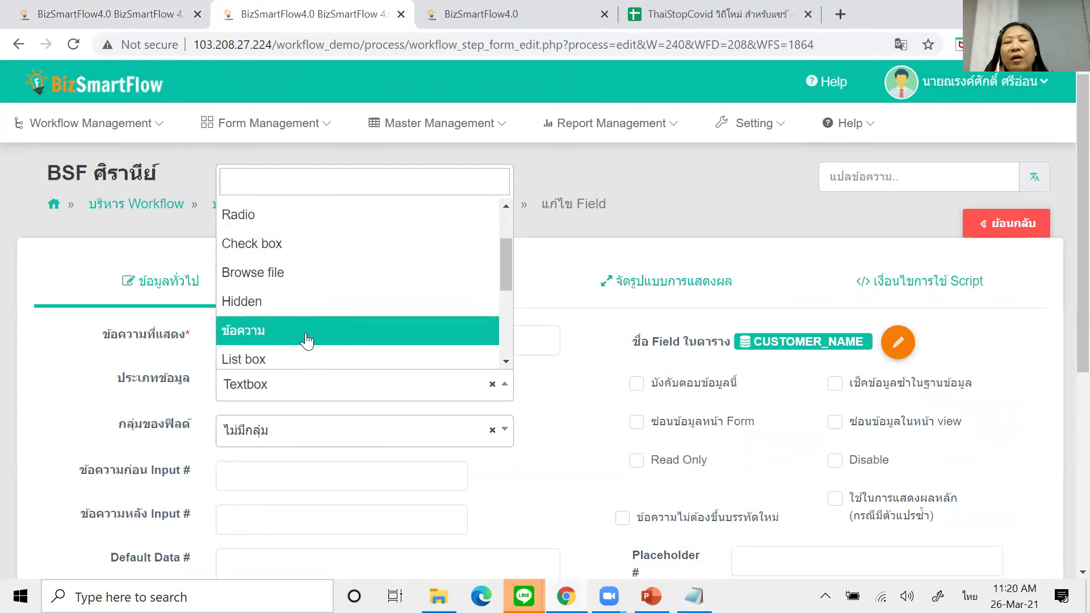
{"action": "left_click", "coordinate": [300, 360]}
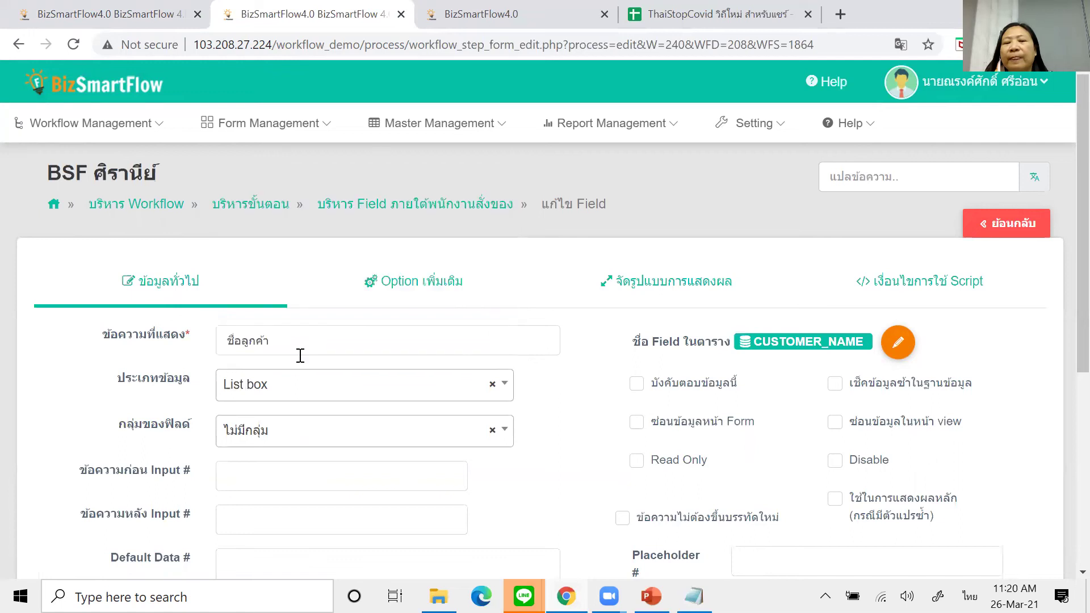
{"action": "left_click", "coordinate": [305, 394]}
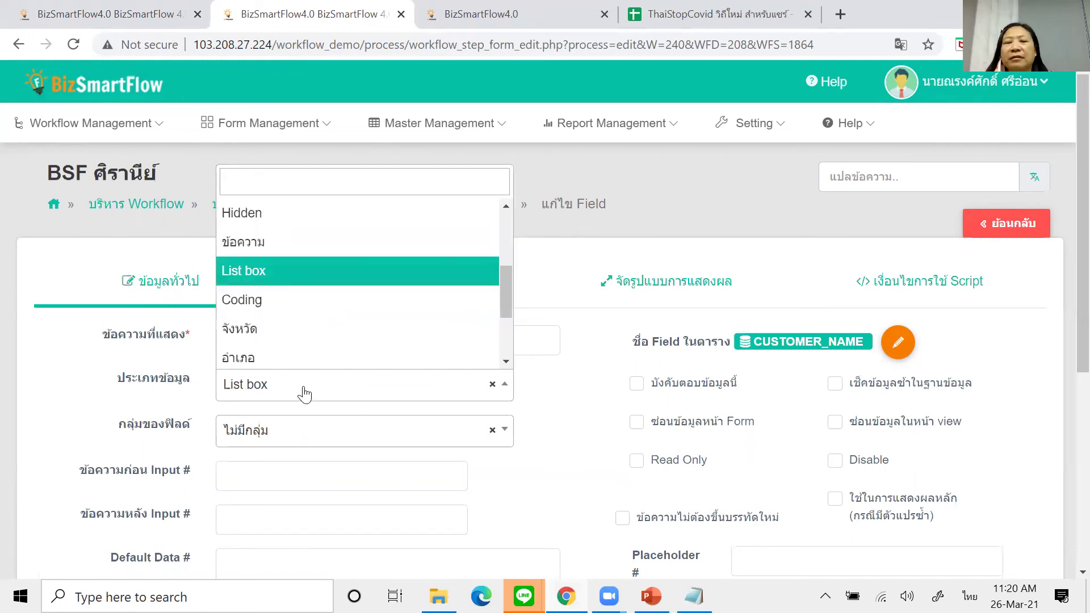
{"action": "left_click", "coordinate": [305, 393]}
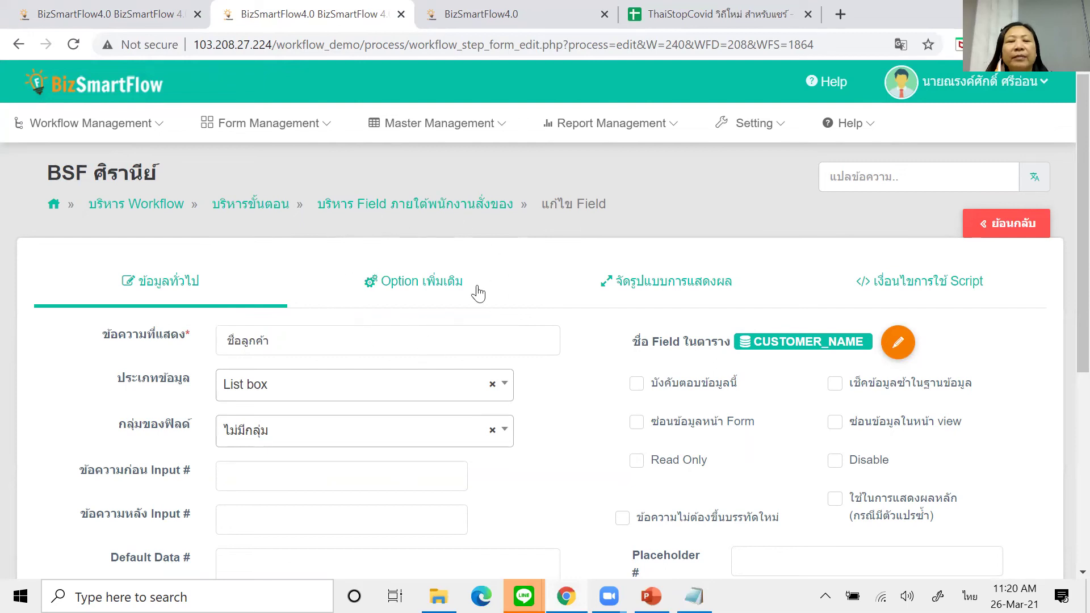
Step: Review the additional options offered for the List box input
{"action": "left_click", "coordinate": [406, 286]}
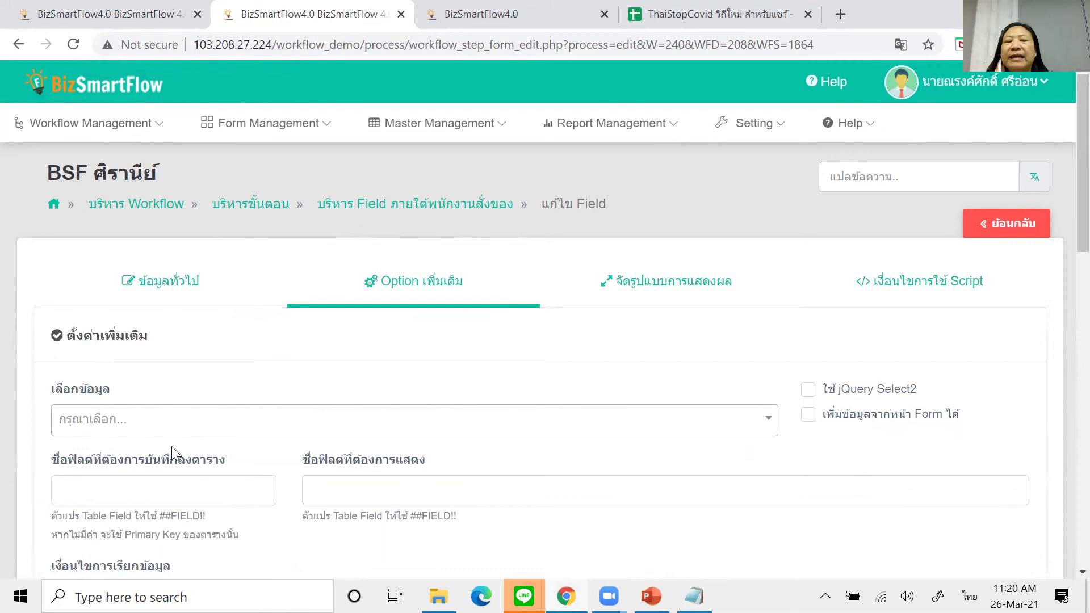
{"action": "scroll", "coordinate": [172, 446], "scroll_direction": "down", "scroll_amount": 5}
{"action": "scroll", "coordinate": [104, 316], "scroll_direction": "up", "scroll_amount": 5}
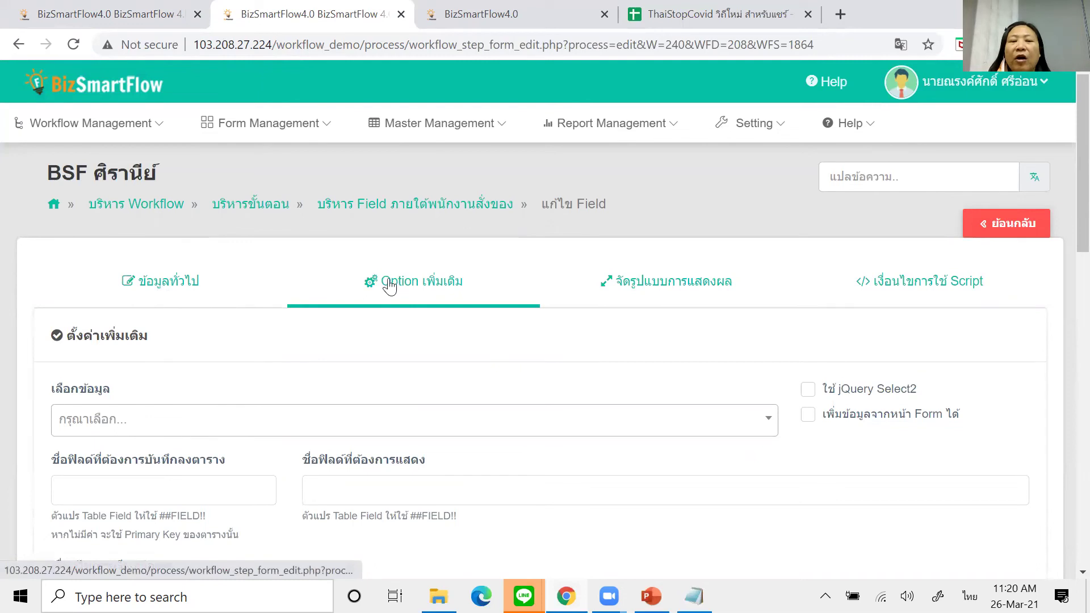
Step: Switch the ชื่อลูกค้า input to Textbox and check its additional options, including the รูปแบบข้อมูล choices
{"action": "left_click", "coordinate": [165, 287]}
{"action": "left_click", "coordinate": [281, 397]}
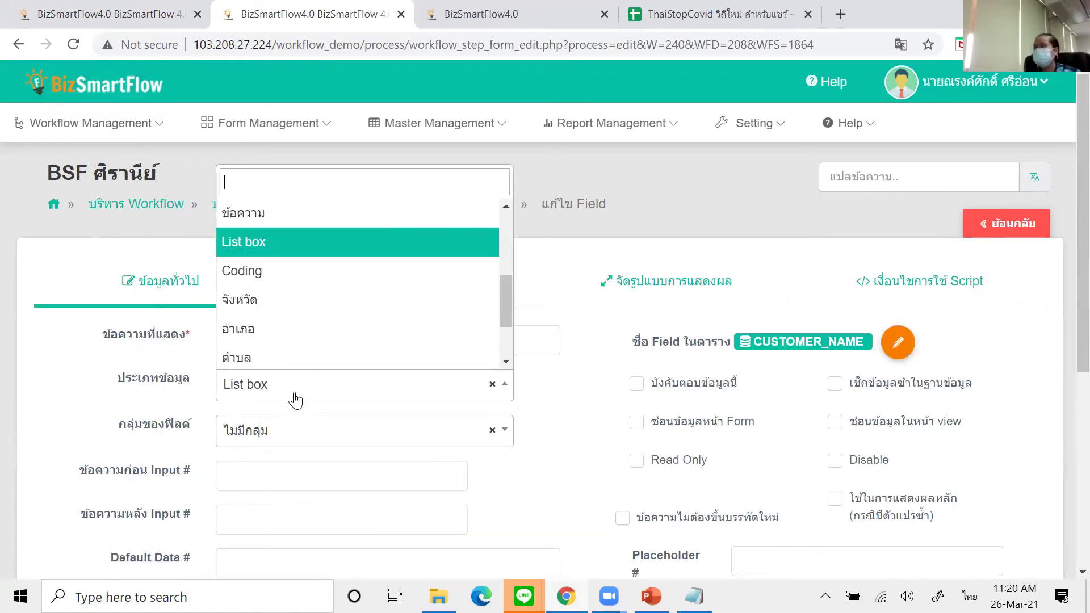
{"action": "scroll", "coordinate": [300, 297], "scroll_direction": "up", "scroll_amount": 4}
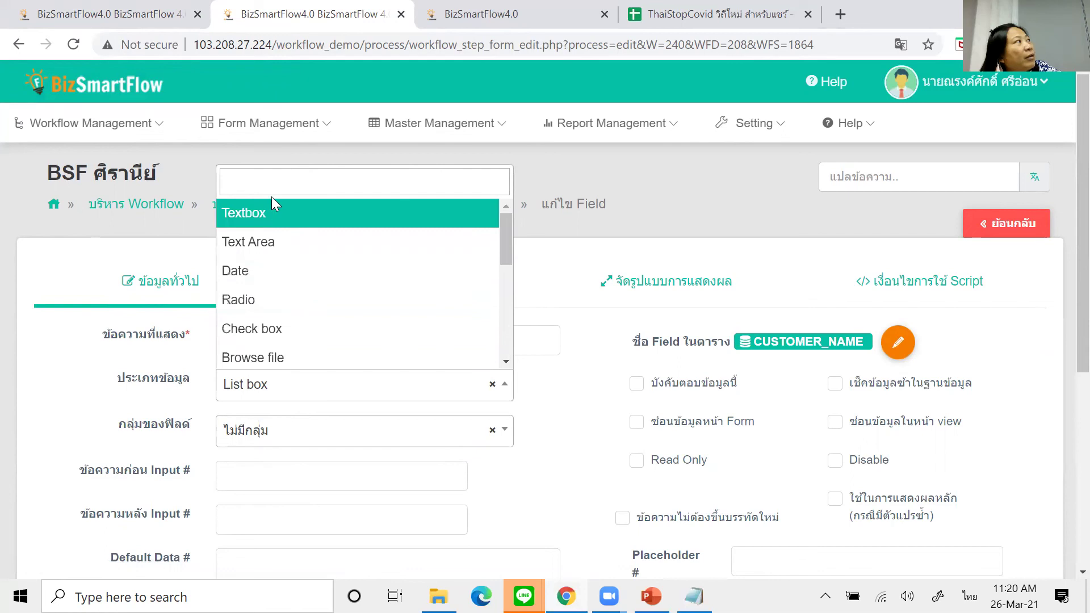
{"action": "left_click", "coordinate": [271, 217]}
{"action": "left_click", "coordinate": [434, 286]}
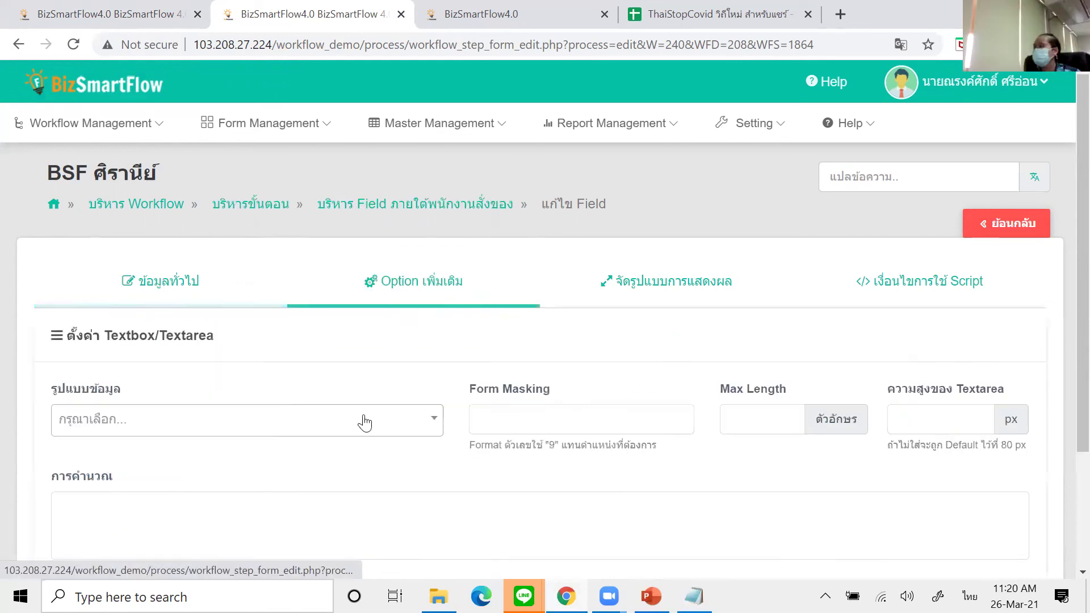
{"action": "scroll", "coordinate": [256, 437], "scroll_direction": "down", "scroll_amount": 1}
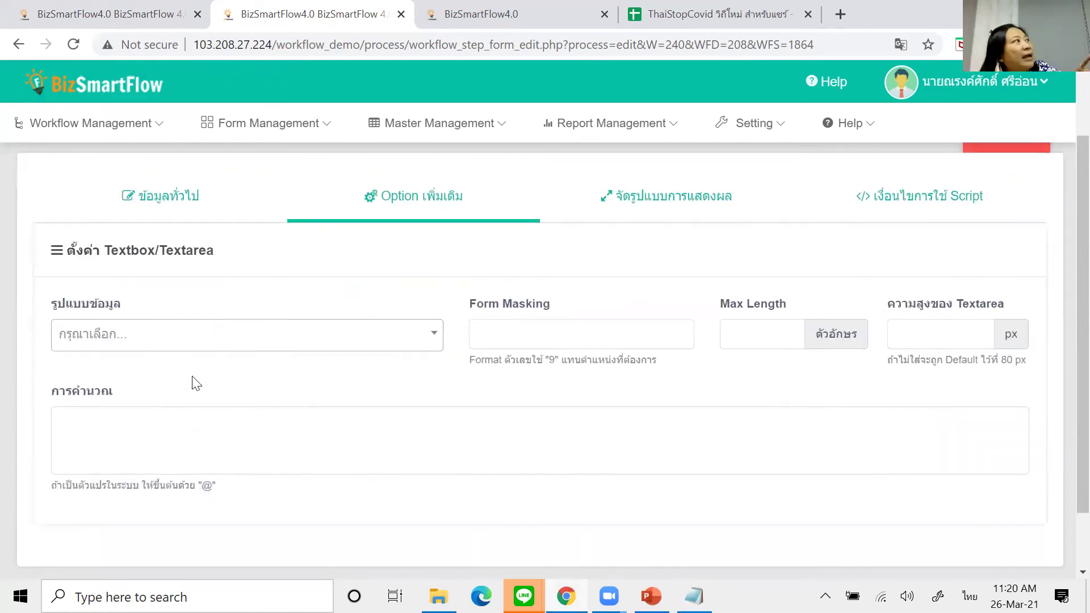
{"action": "left_click", "coordinate": [265, 337]}
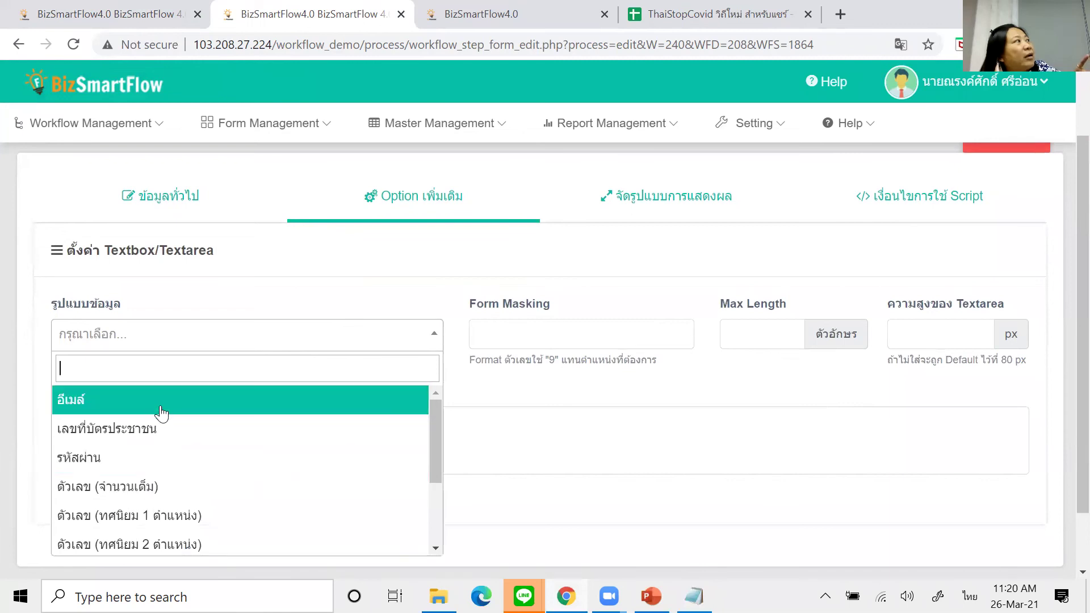
Step: Set the ประเภทข้อมูล of the ชื่อลูกค้า input back to List box
{"action": "left_click", "coordinate": [178, 223]}
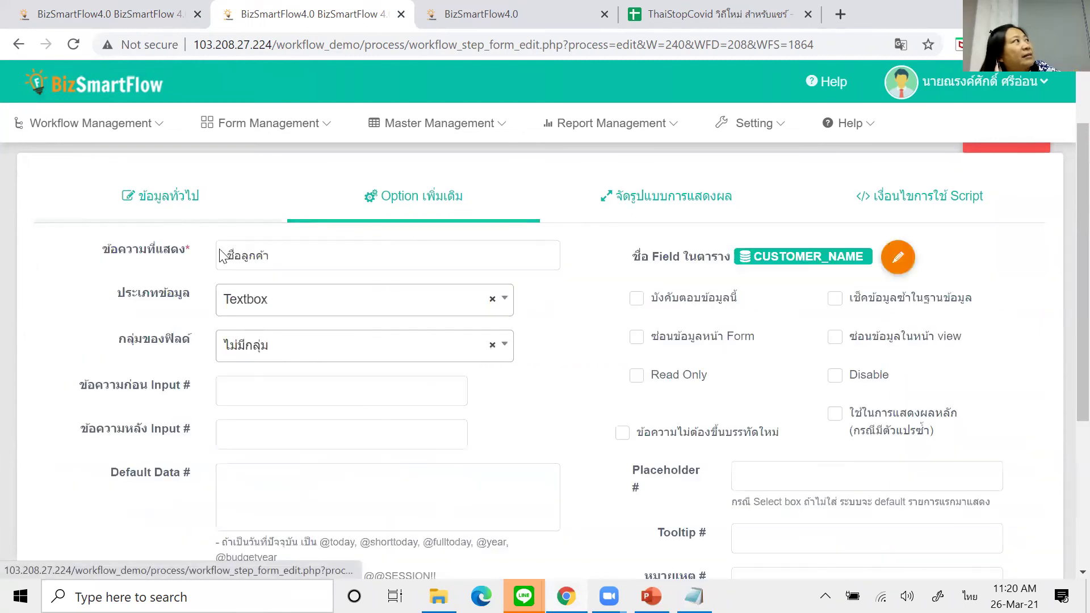
{"action": "left_click", "coordinate": [316, 306]}
{"action": "scroll", "coordinate": [316, 447], "scroll_direction": "down", "scroll_amount": 2}
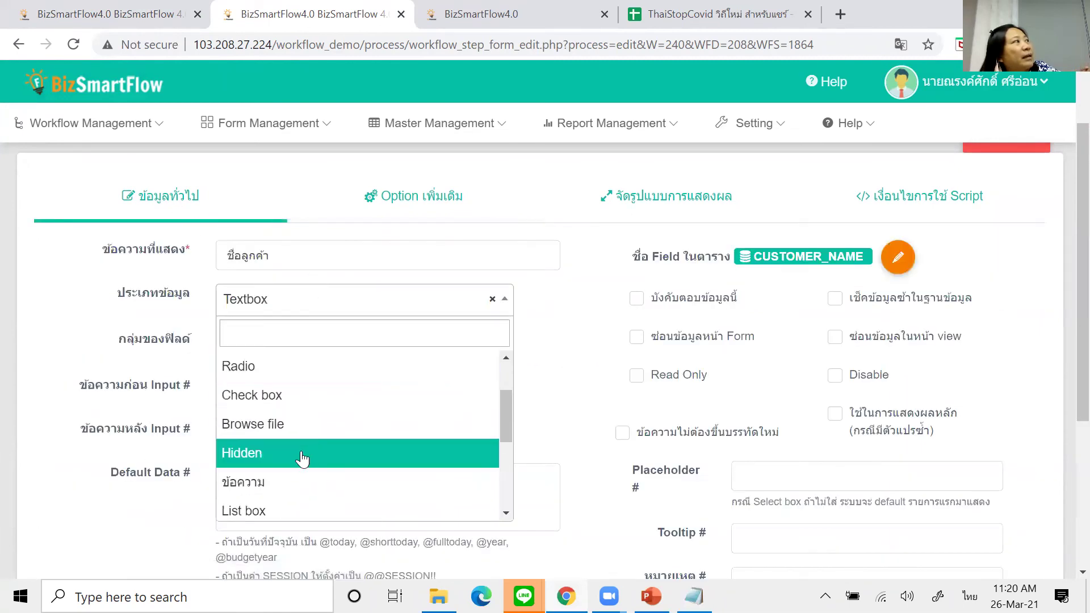
{"action": "left_click", "coordinate": [288, 511]}
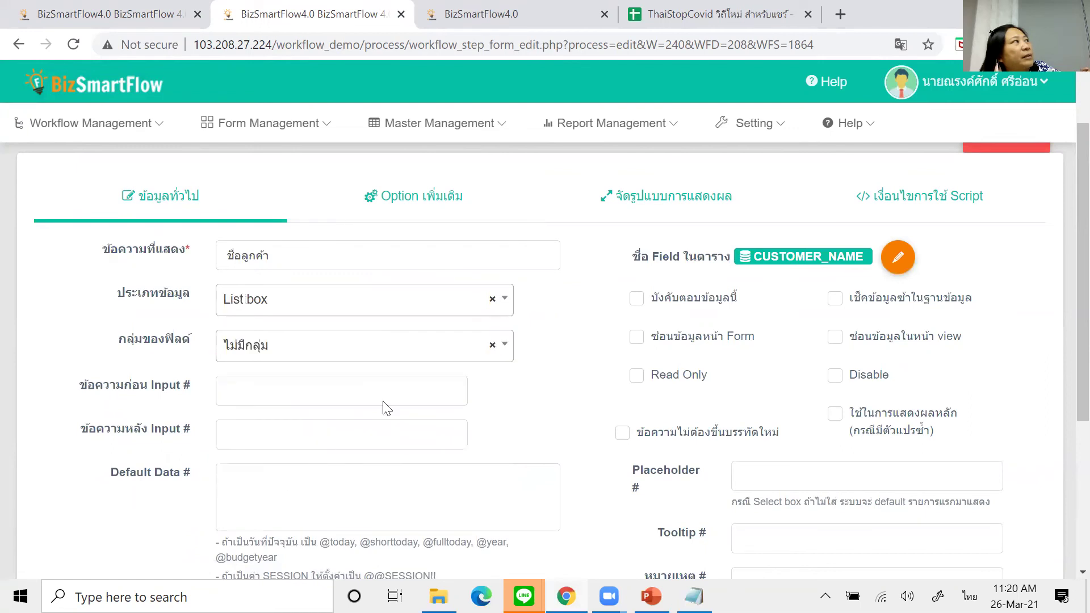
Step: In the input's additional options, find the master containing 99 and choose ชื่อลูกค้า 99 as the data source
{"action": "left_click", "coordinate": [439, 216]}
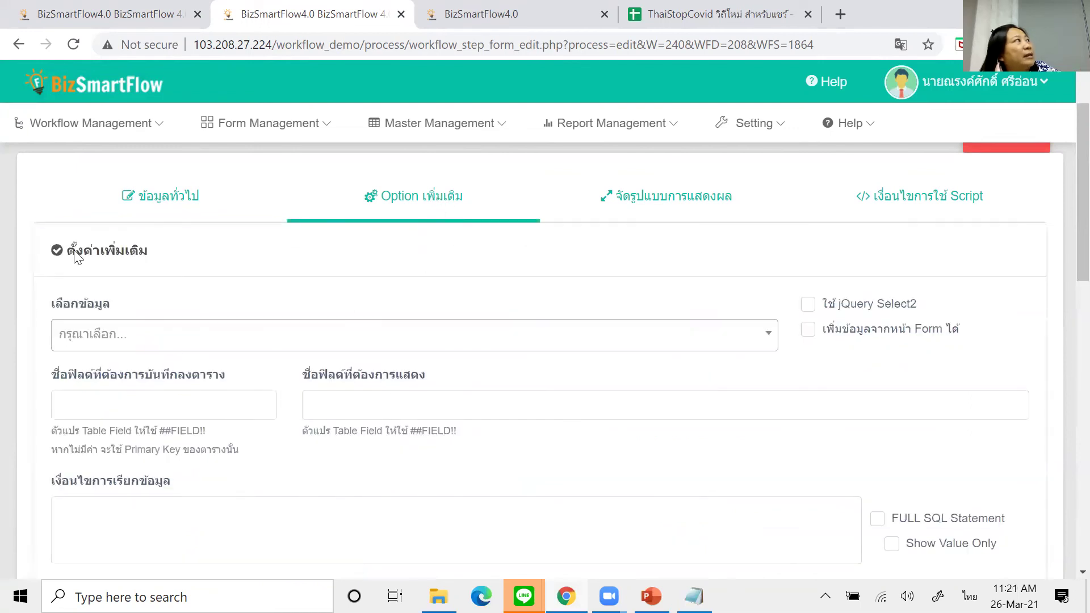
{"action": "left_click", "coordinate": [398, 349]}
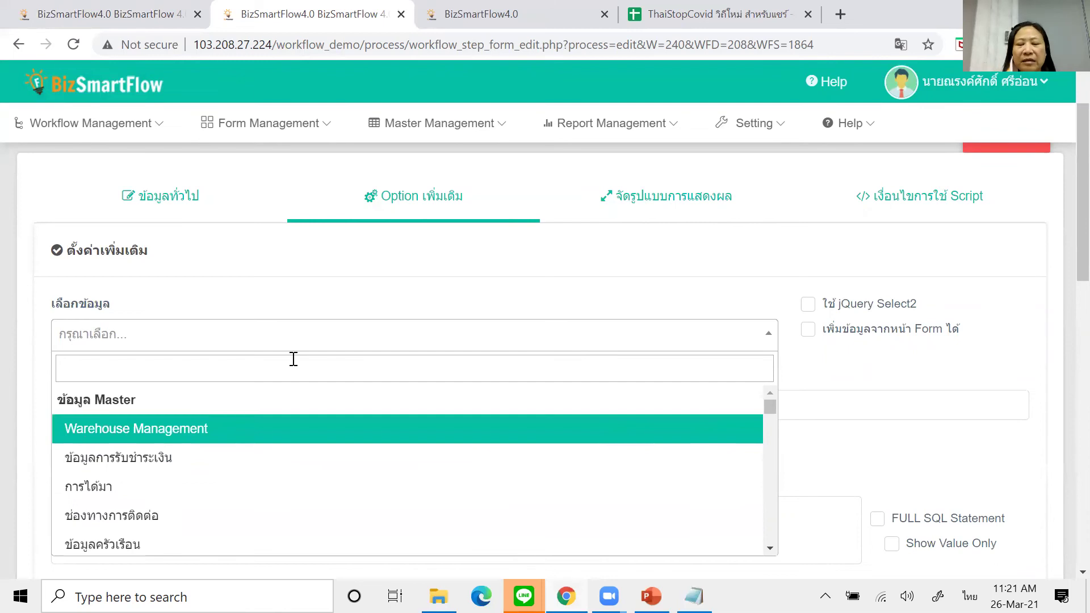
{"action": "type", "text": "ประ"}
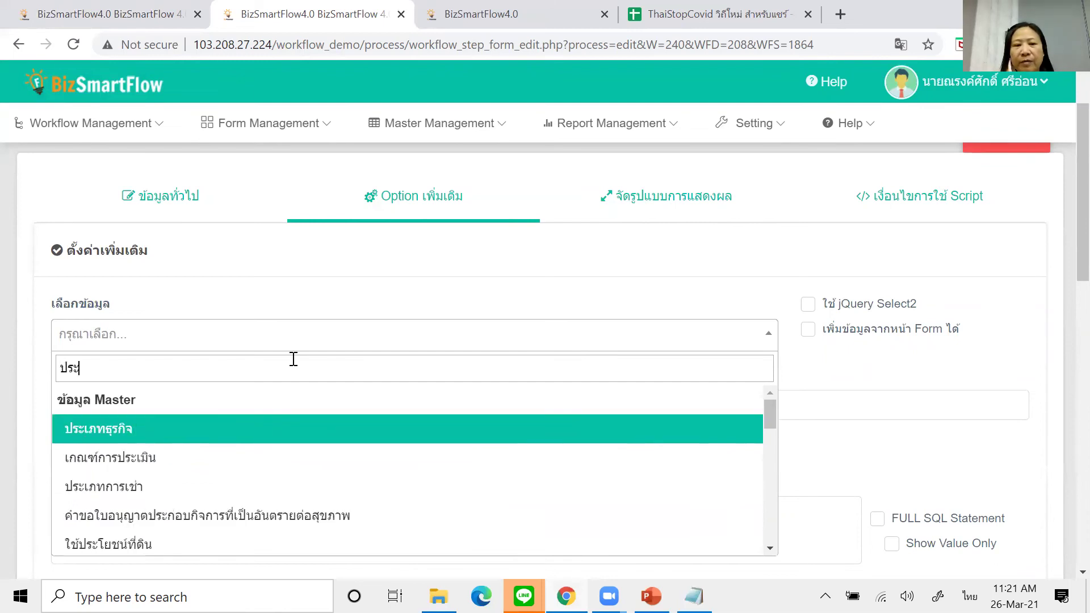
{"action": "key", "text": "BackSpace"}
{"action": "key", "text": "BackSpace"}
{"action": "type", "text": "ตด"}
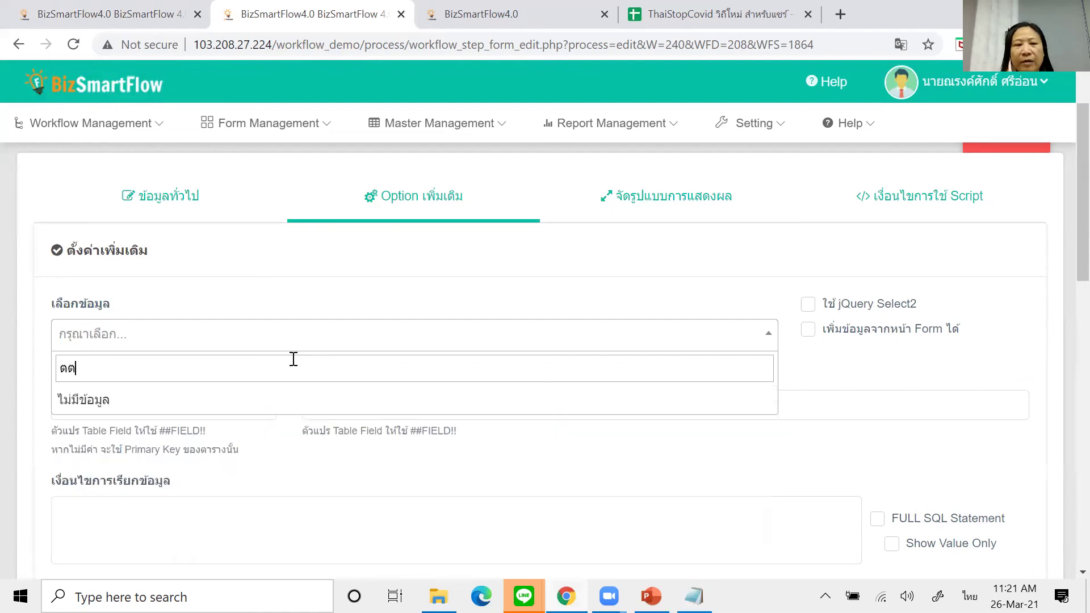
{"action": "key", "text": "BackSpace"}
{"action": "key", "text": "BackSpace"}
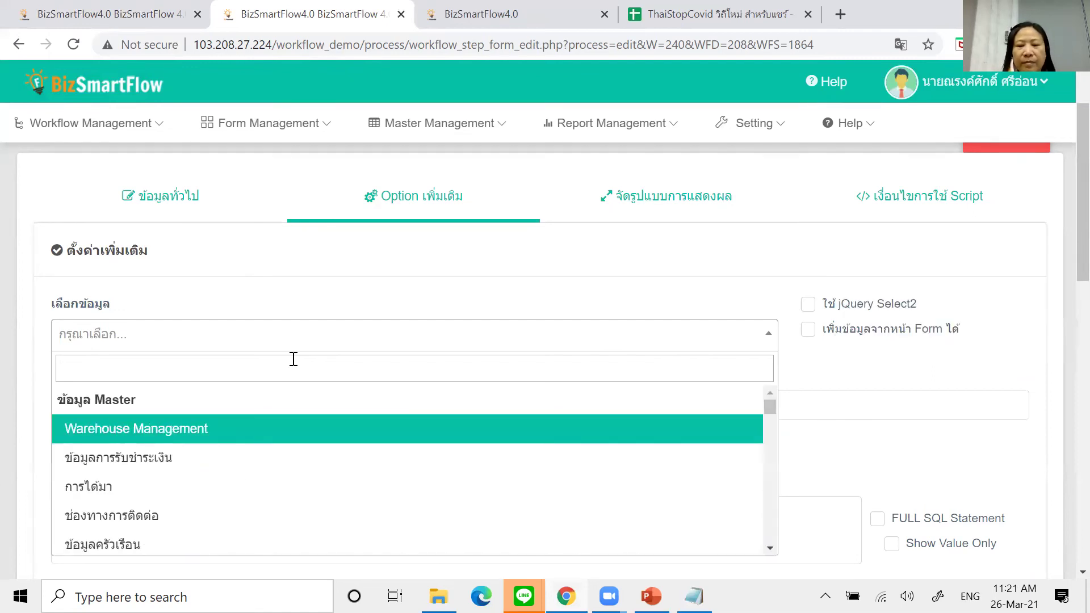
{"action": "type", "text": "99"}
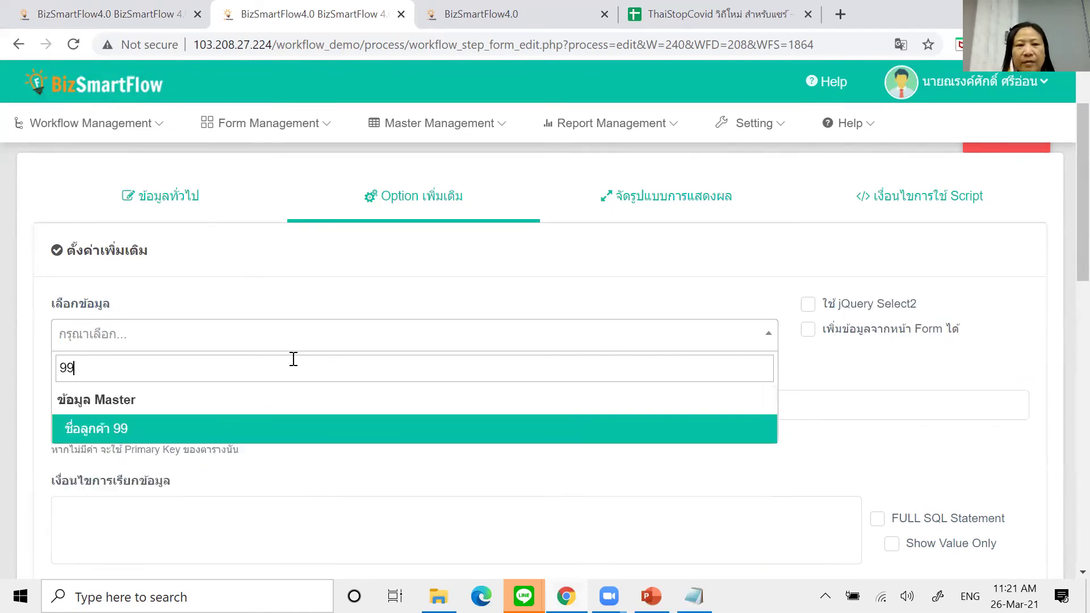
{"action": "left_click", "coordinate": [100, 438]}
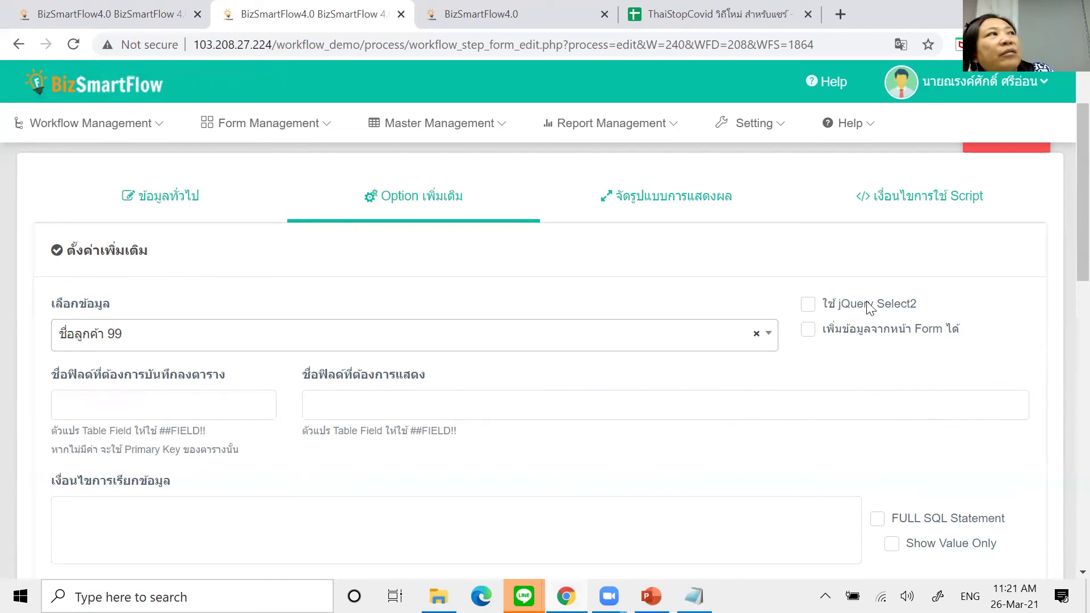
Step: Check the data source and display-field settings of the ชื่อลูกค้า input, and save the input
{"action": "left_click", "coordinate": [413, 342]}
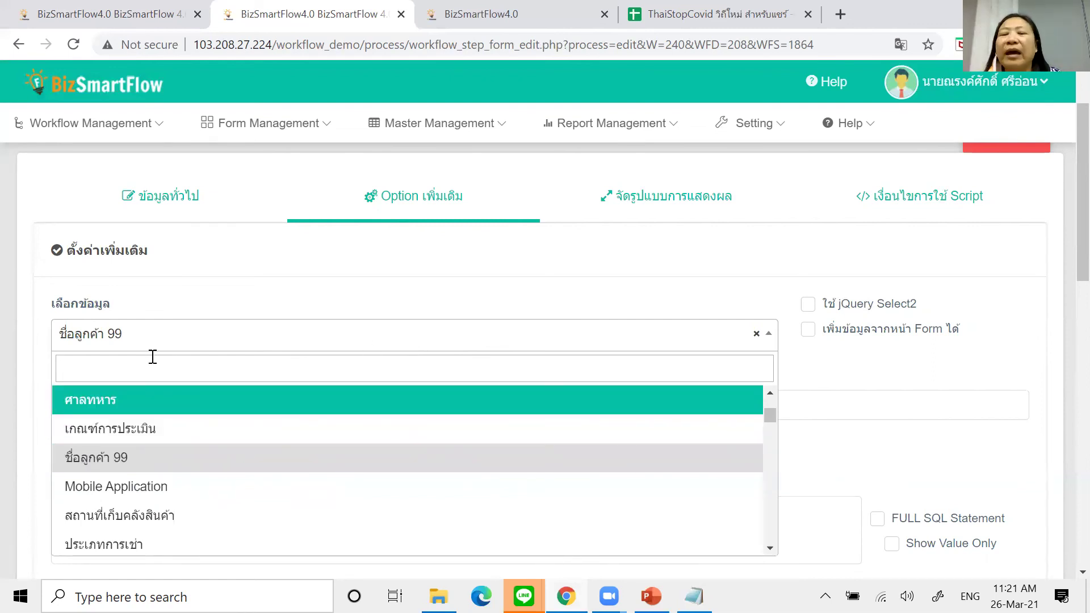
{"action": "left_click", "coordinate": [738, 274]}
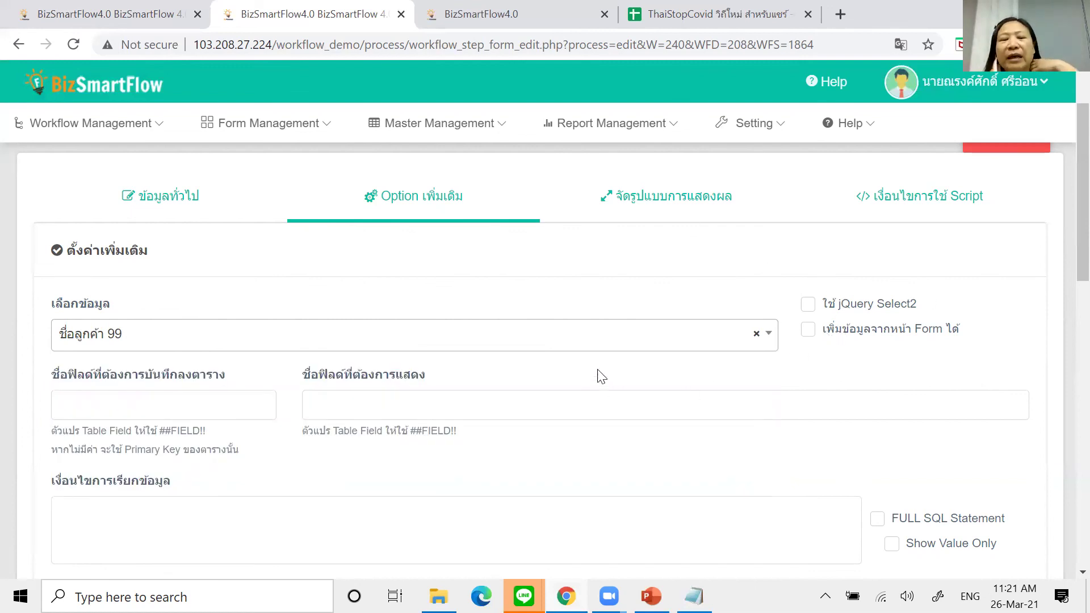
{"action": "left_click_drag", "start_coordinate": [317, 379], "coordinate": [434, 382]}
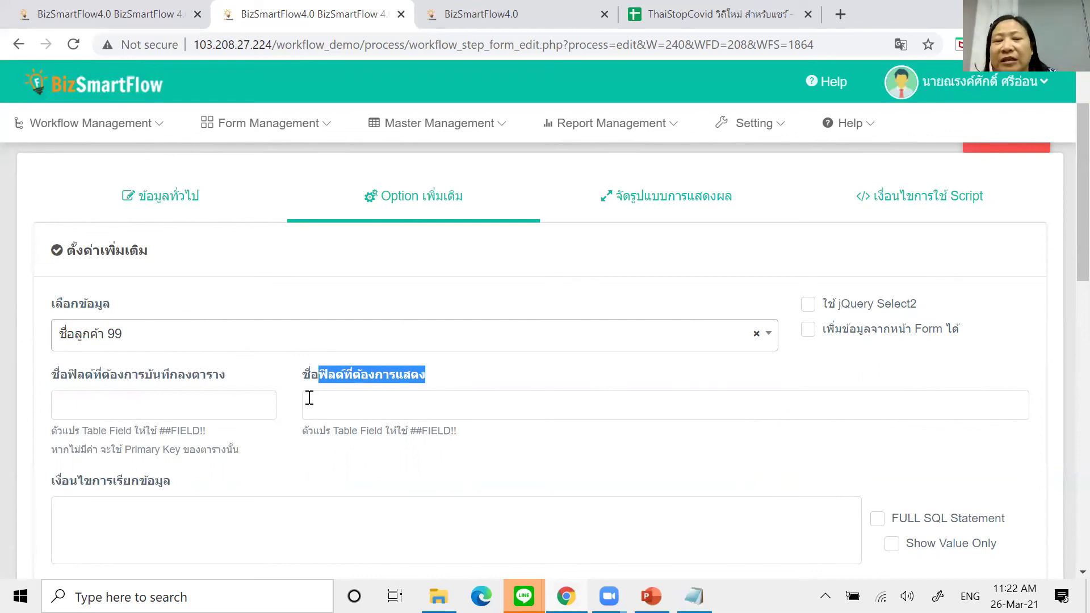
{"action": "left_click", "coordinate": [342, 375]}
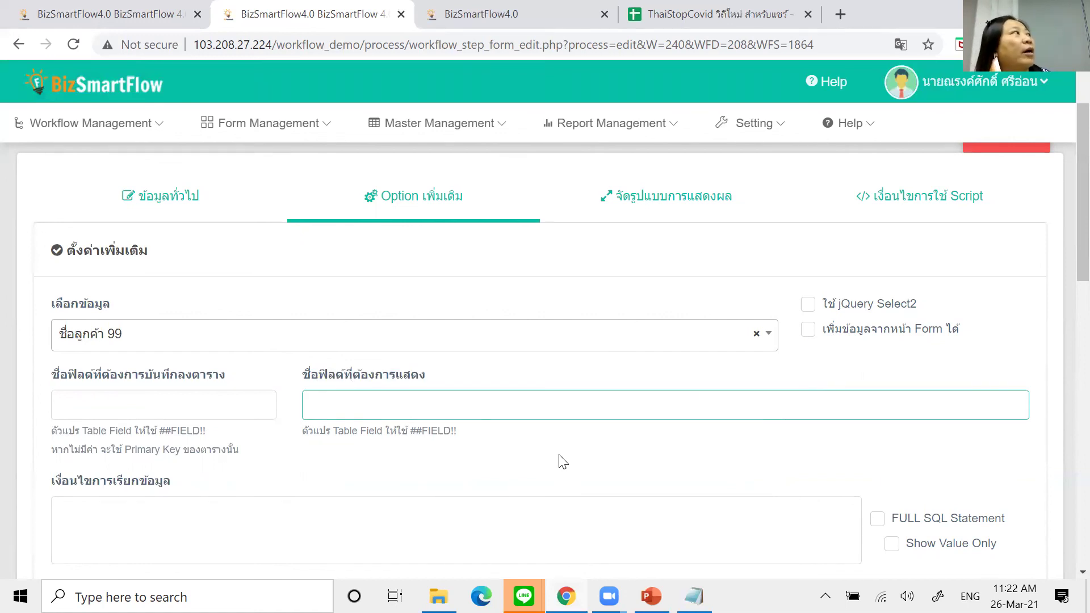
{"action": "scroll", "coordinate": [857, 493], "scroll_direction": "down", "scroll_amount": 15}
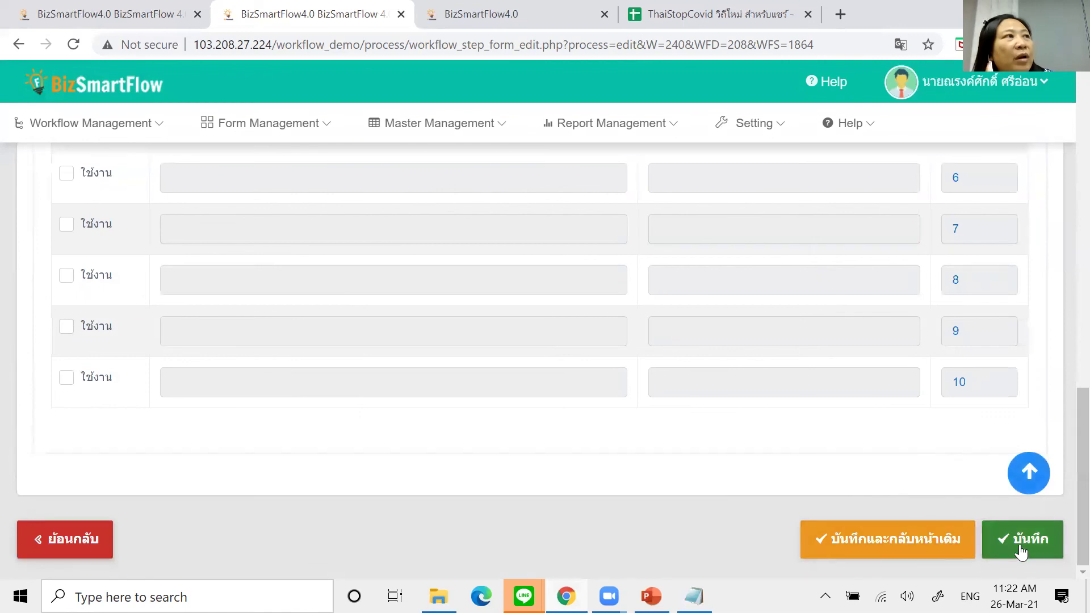
{"action": "left_click", "coordinate": [1029, 544]}
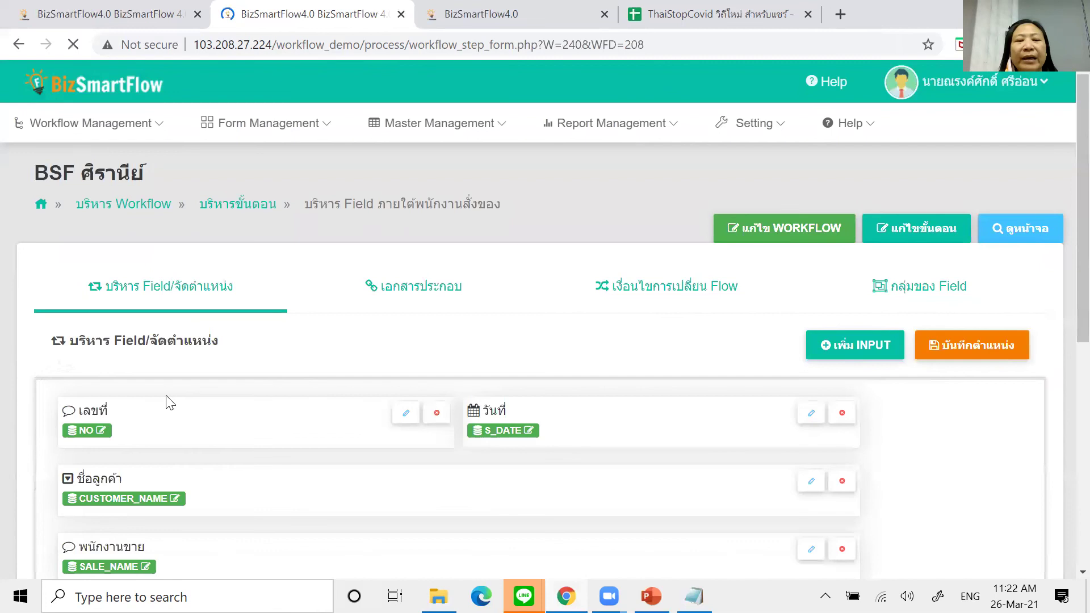
Step: Reopen the ชื่อลูกค้า input and examine its additional options, especially the display-field name and the ##FIELD!! variable format
{"action": "scroll", "coordinate": [208, 513], "scroll_direction": "down", "scroll_amount": 3}
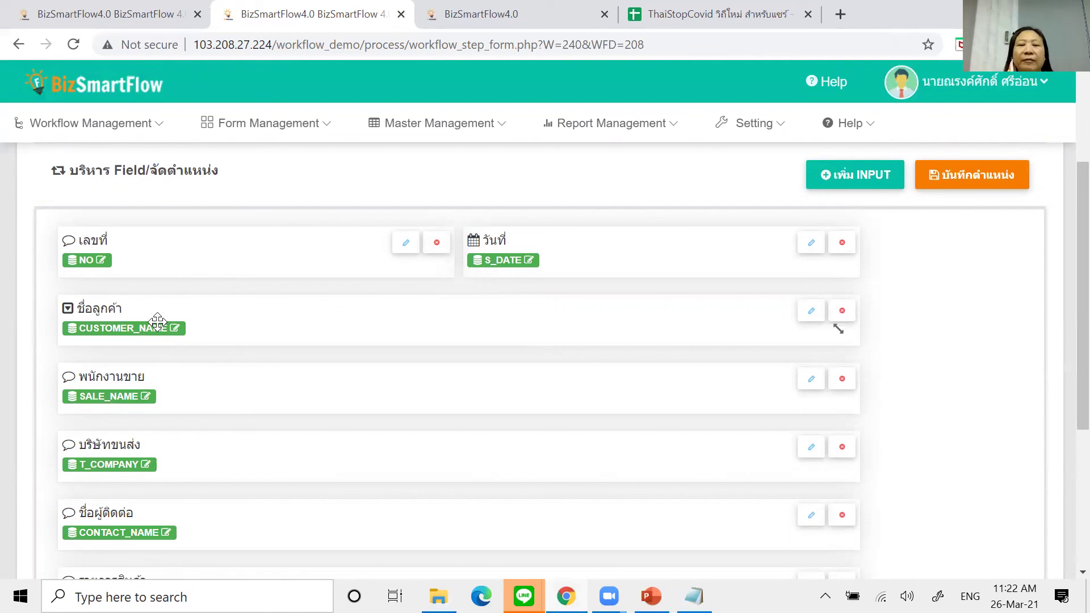
{"action": "left_click", "coordinate": [811, 314]}
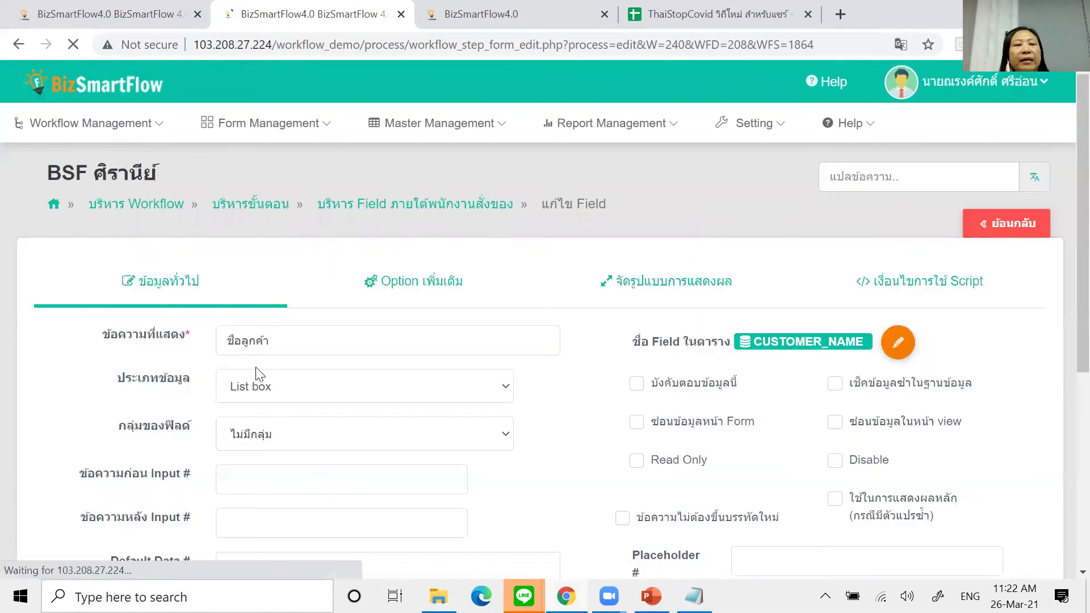
{"action": "left_click", "coordinate": [282, 389]}
{"action": "left_click", "coordinate": [282, 389]}
{"action": "left_click", "coordinate": [419, 283]}
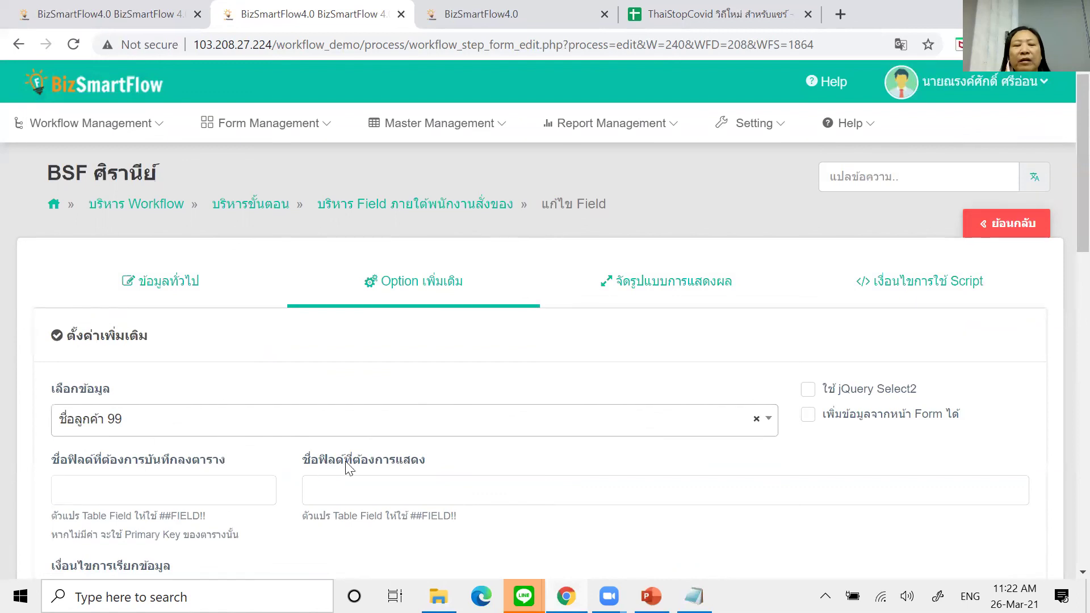
{"action": "left_click_drag", "start_coordinate": [319, 461], "coordinate": [368, 461]}
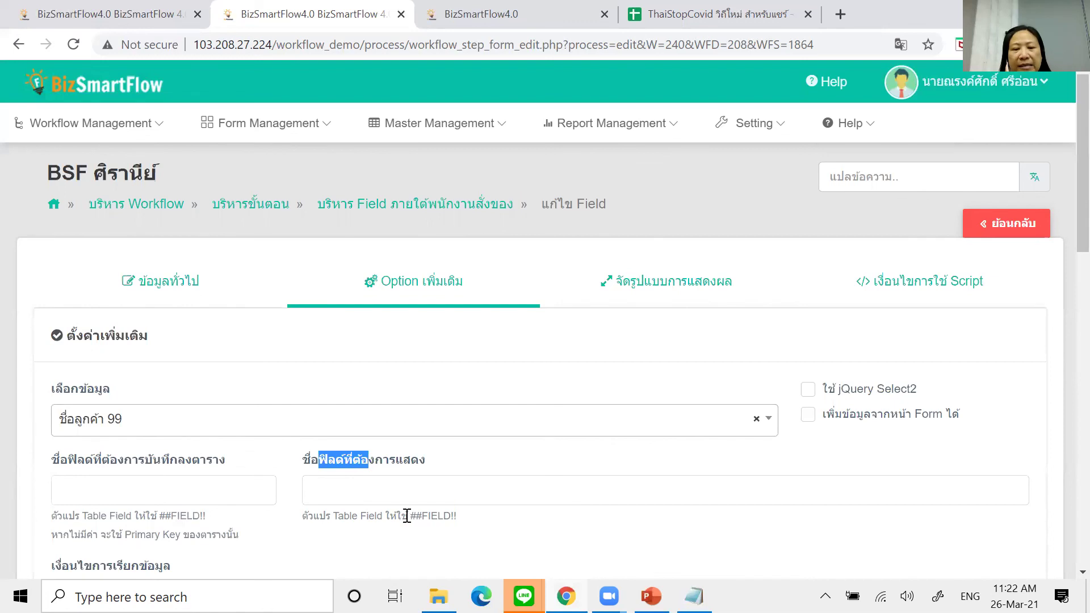
{"action": "left_click_drag", "start_coordinate": [409, 517], "coordinate": [469, 520]}
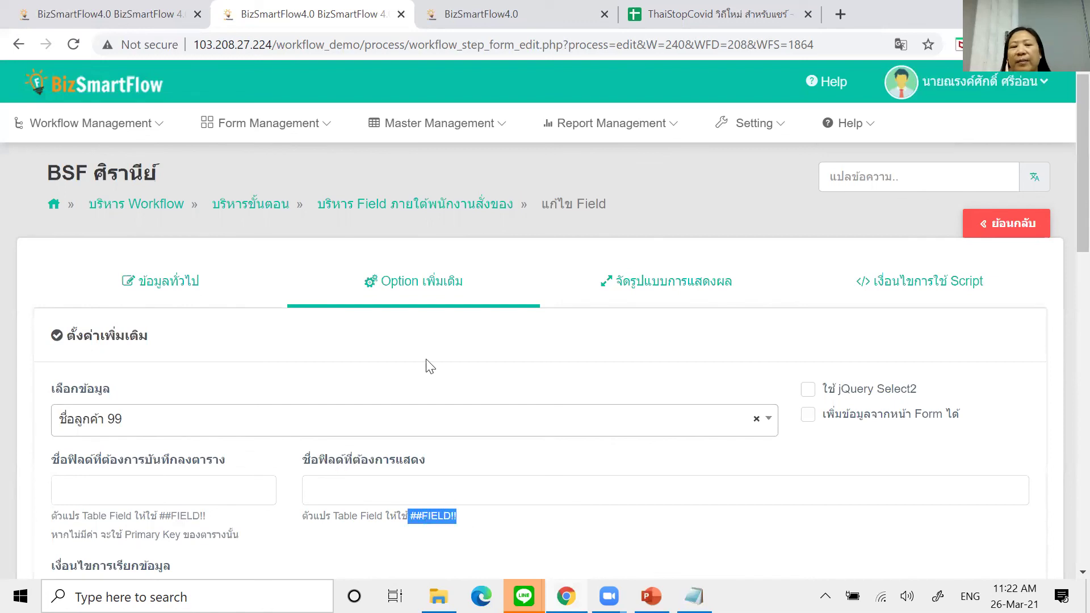
{"action": "left_click", "coordinate": [39, 303]}
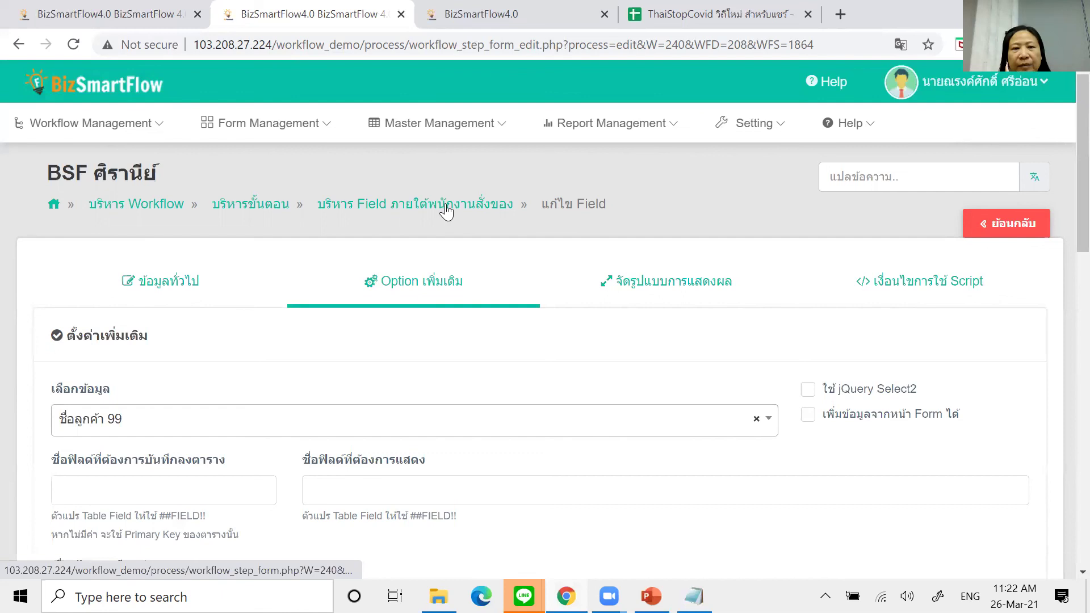
Step: Return to the field management of the พนักงานสั่งของ step and open the form preview at its input fields
{"action": "left_click", "coordinate": [369, 214]}
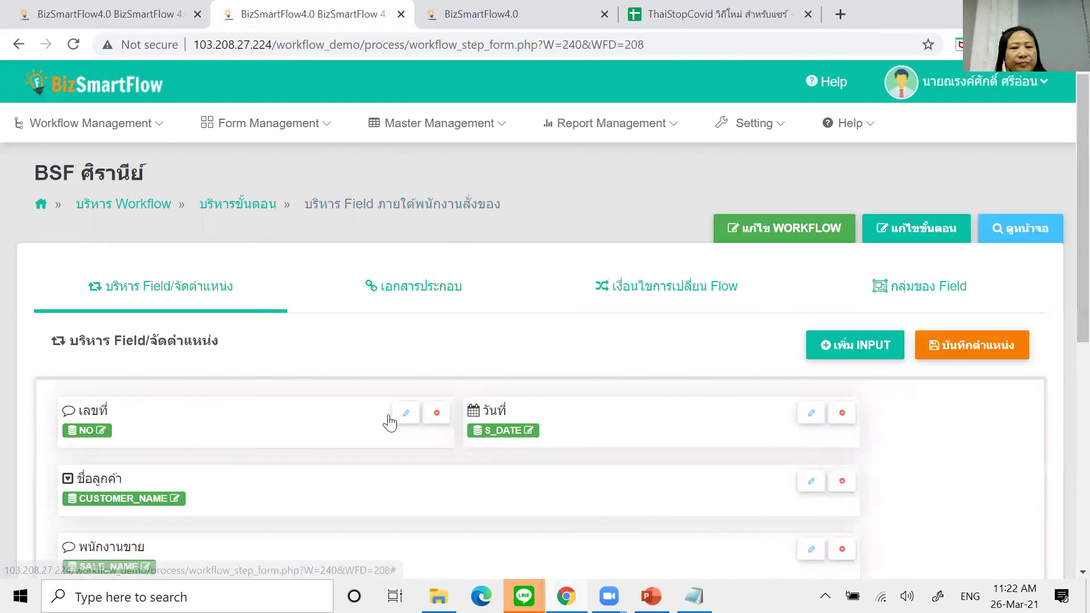
{"action": "scroll", "coordinate": [287, 449], "scroll_direction": "down", "scroll_amount": 4}
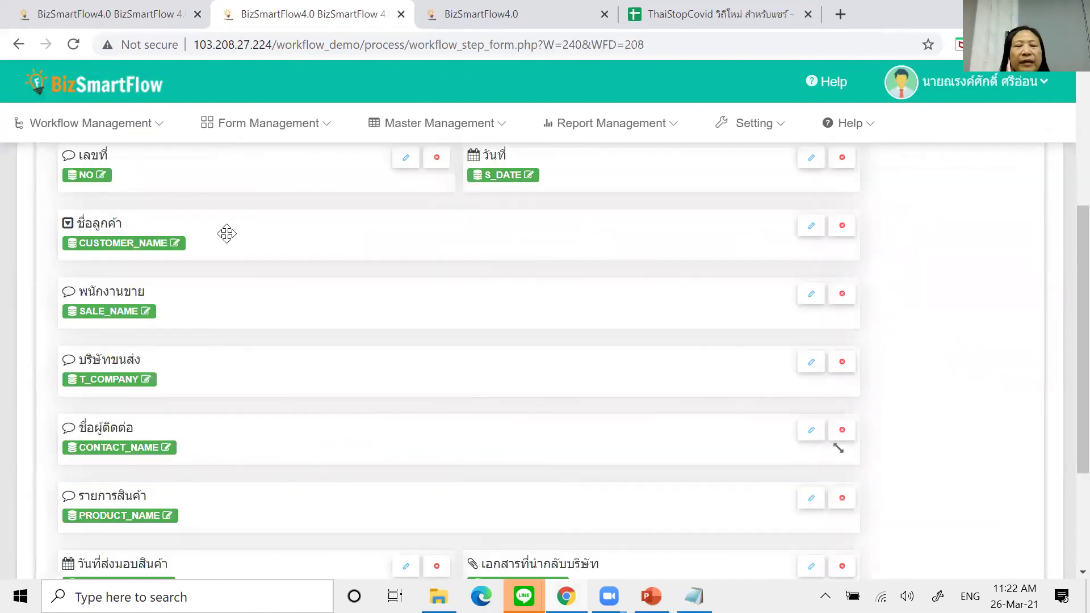
{"action": "scroll", "coordinate": [338, 364], "scroll_direction": "down", "scroll_amount": 1}
{"action": "scroll", "coordinate": [1028, 237], "scroll_direction": "up", "scroll_amount": 5}
{"action": "left_click", "coordinate": [1028, 237]}
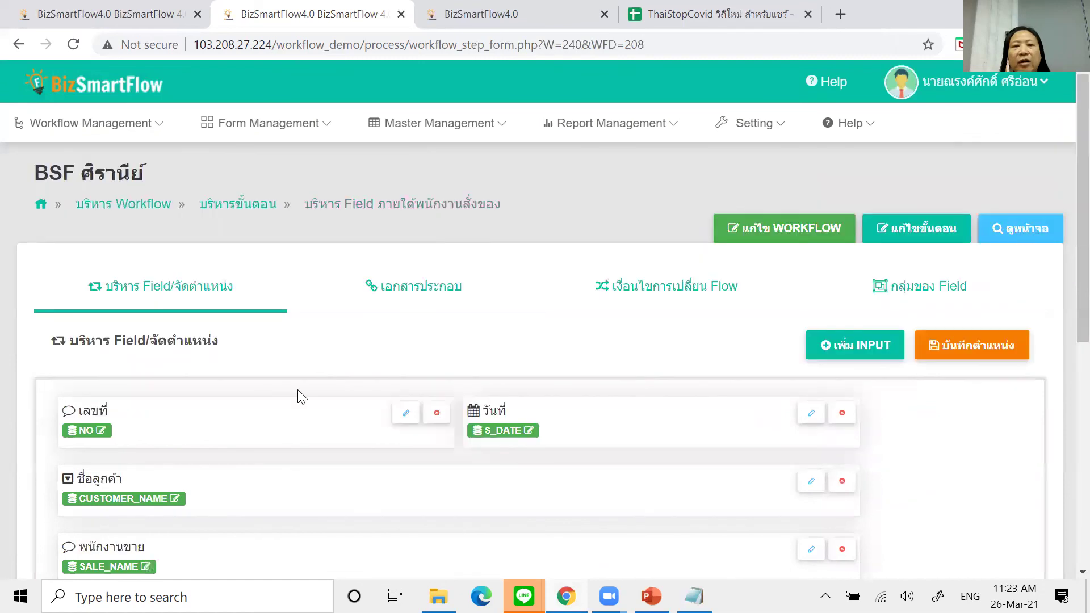
{"action": "scroll", "coordinate": [183, 262], "scroll_direction": "down", "scroll_amount": 4}
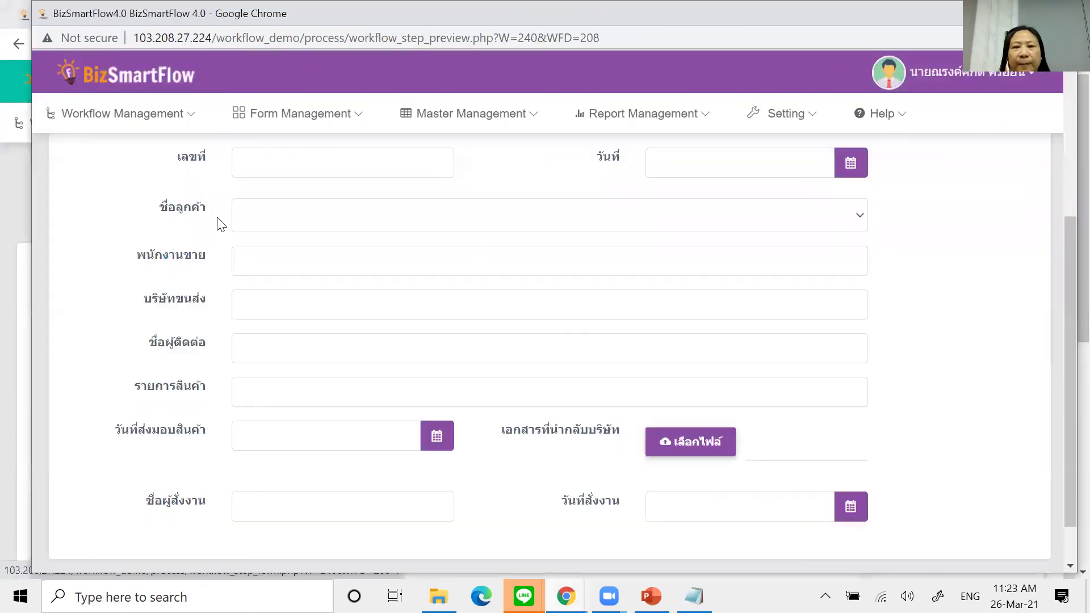
Step: Expand the ชื่อลูกค้า list in the form preview to check which choices it offers
{"action": "left_click", "coordinate": [552, 216]}
{"action": "left_click", "coordinate": [937, 215]}
{"action": "left_click", "coordinate": [856, 215]}
{"action": "left_click", "coordinate": [855, 218]}
{"action": "left_click", "coordinate": [855, 217]}
{"action": "left_click", "coordinate": [924, 231]}
{"action": "left_click", "coordinate": [848, 225]}
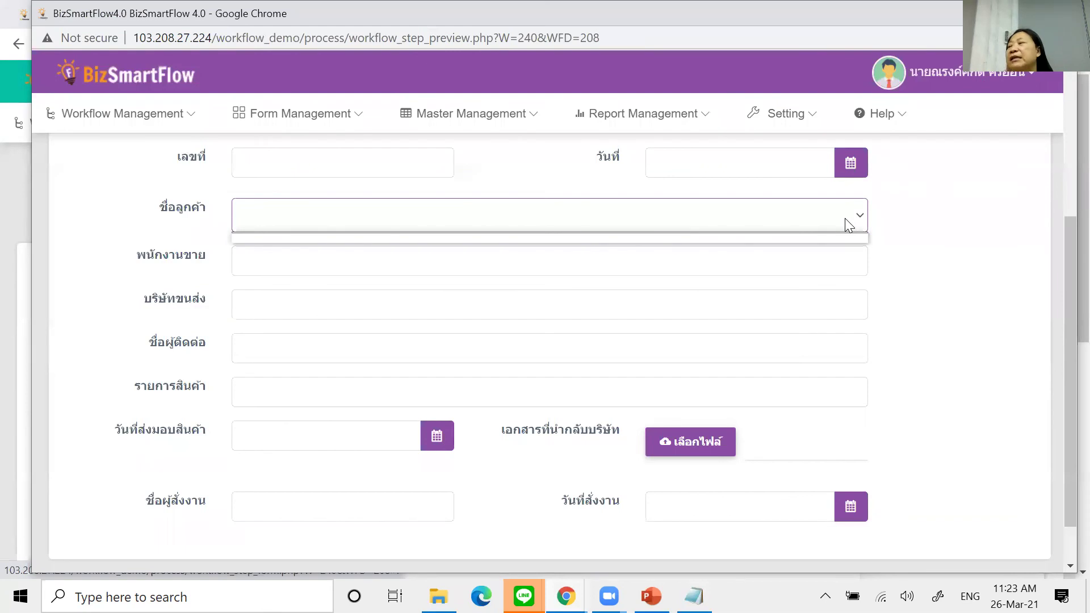
{"action": "left_click", "coordinate": [957, 247]}
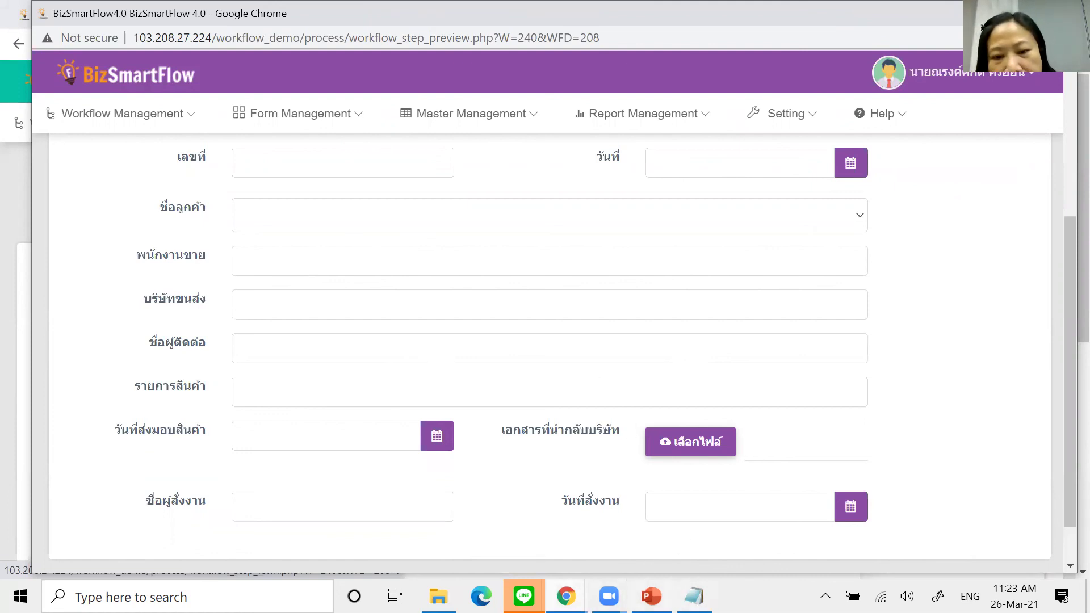
Step: Switch from the form preview back to the workflow step's field management window
{"action": "key", "text": "alt+Tab"}
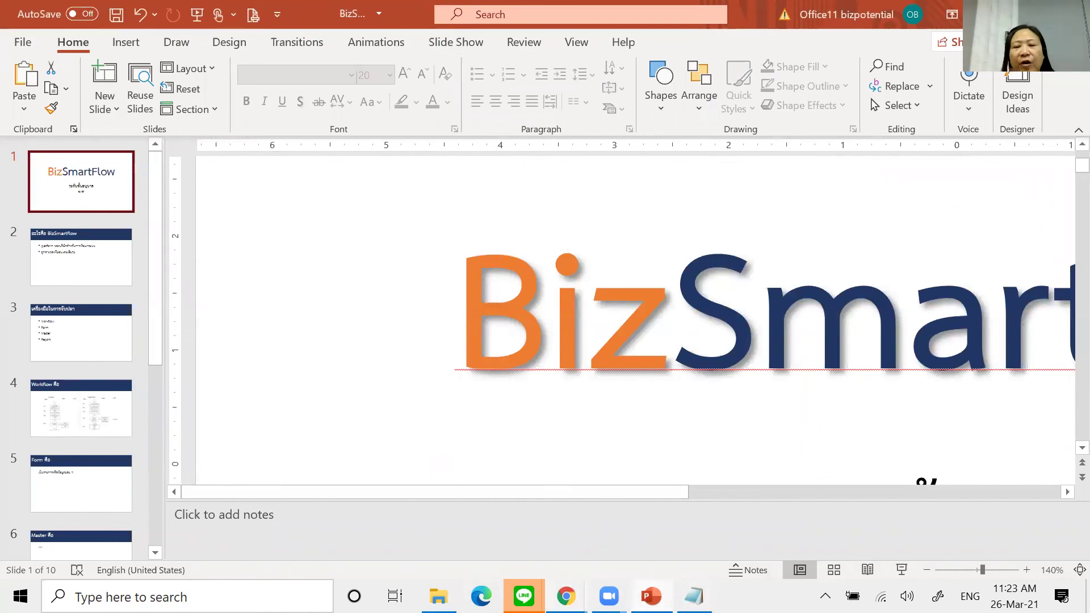
{"action": "mouse_move", "coordinate": [566, 596]}
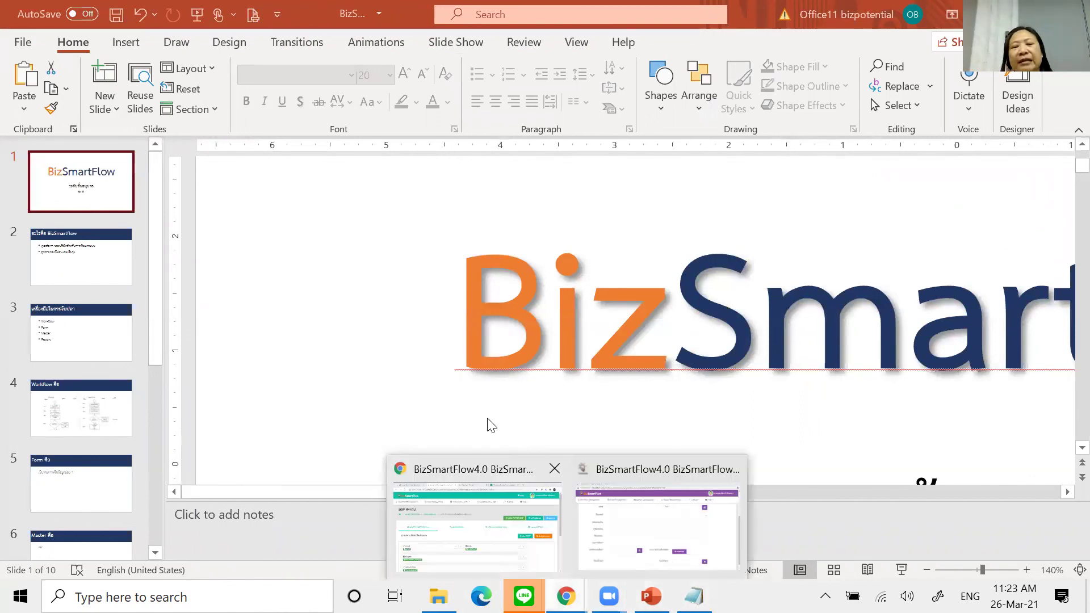
{"action": "left_click", "coordinate": [482, 525]}
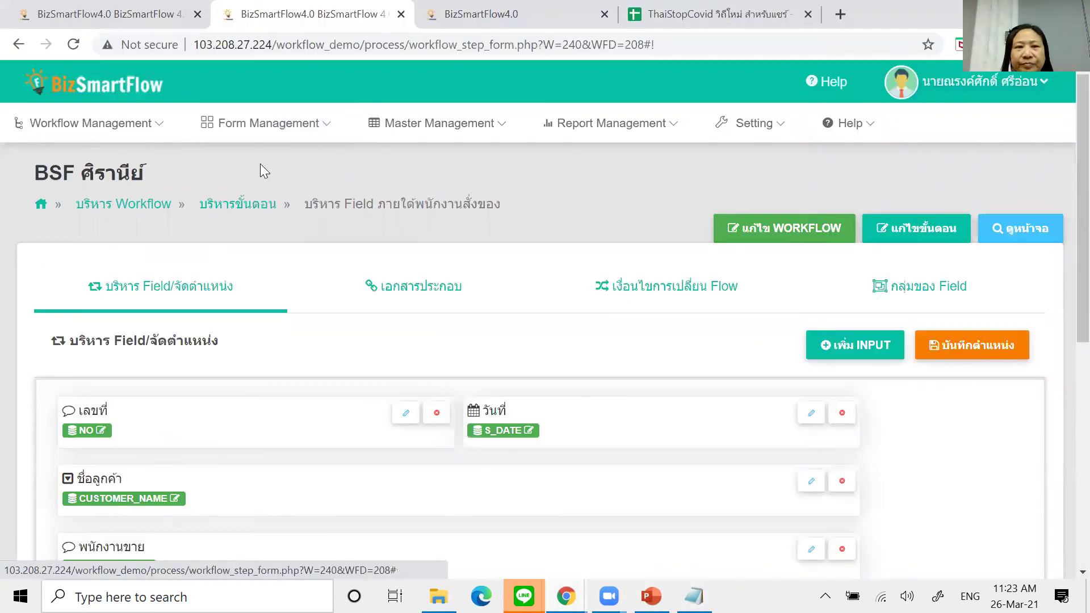
{"action": "mouse_move", "coordinate": [735, 122]}
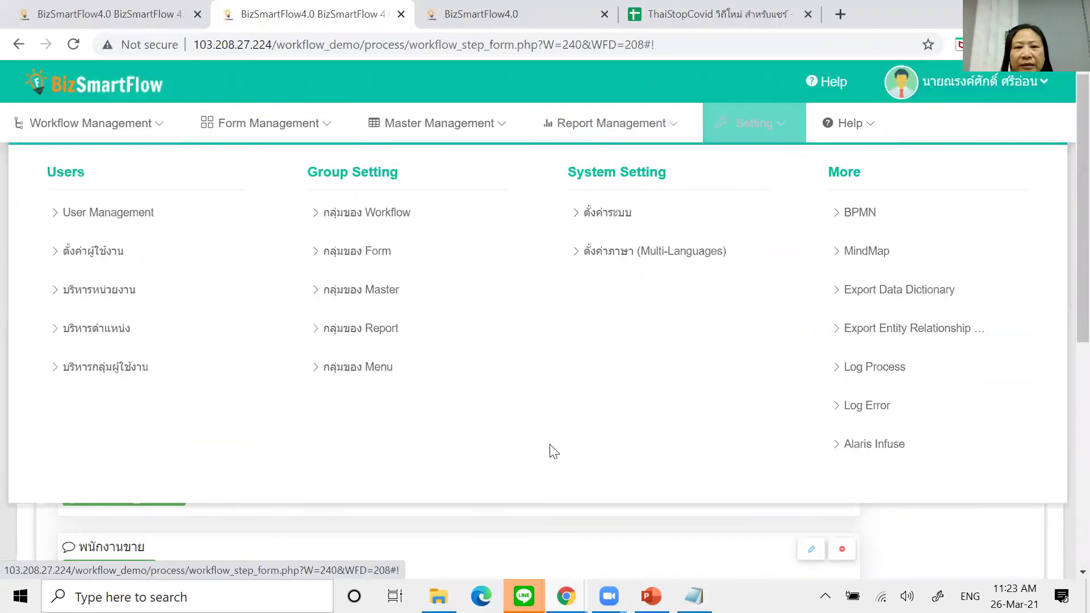